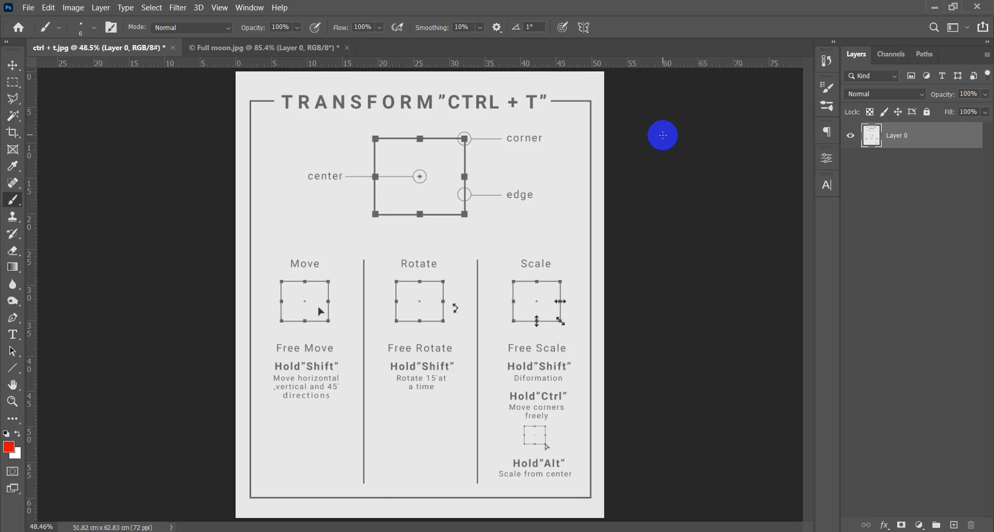
- Underline "CTRL + T" in the sheet's title with a red brush stroke
{"action": "scroll", "coordinate": [457, 174], "scroll_direction": "up", "scroll_amount": 8}
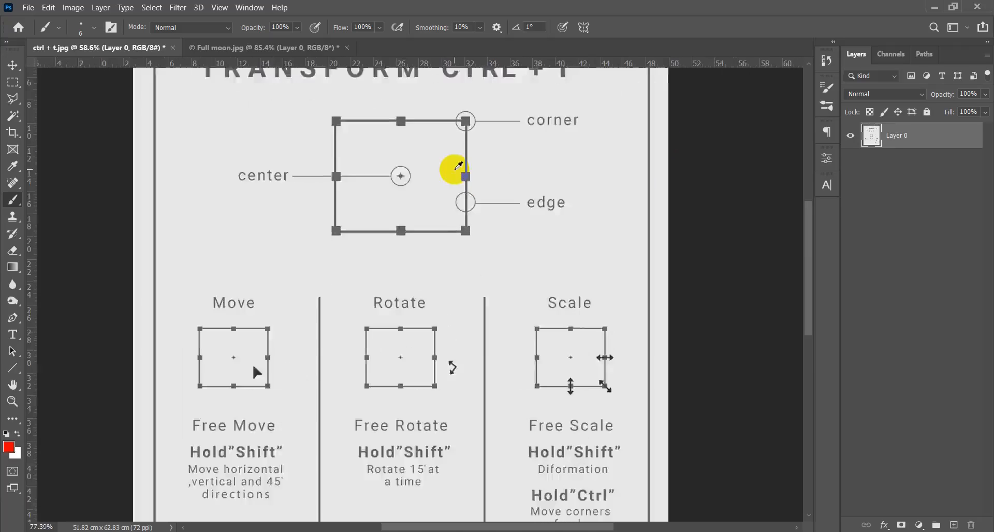
{"action": "mouse_move", "coordinate": [421, 197]}
{"action": "left_mouse_down"}
{"action": "mouse_move", "coordinate": [487, 265]}
{"action": "mouse_move", "coordinate": [490, 299]}
{"action": "left_mouse_up"}
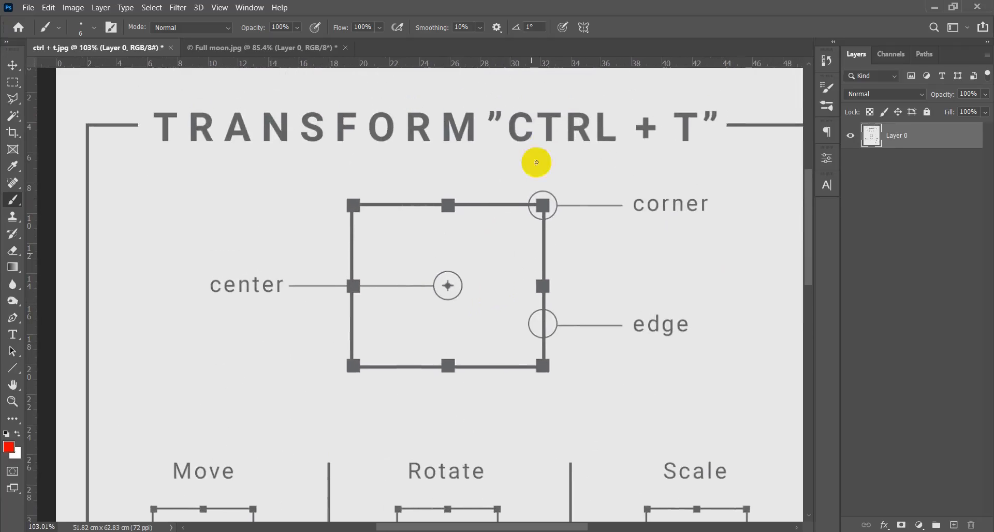
{"action": "left_click_drag", "start_coordinate": [502, 155], "coordinate": [719, 157]}
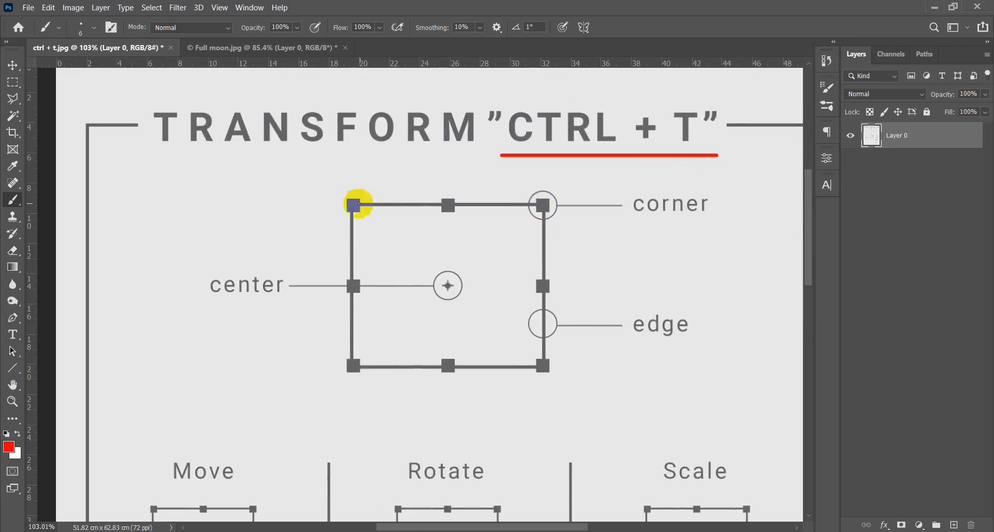
- Brush red marks around the large box's corners and center point, and underline the "edge" and "center" labels
{"action": "mouse_move", "coordinate": [564, 190]}
{"action": "left_mouse_down"}
{"action": "mouse_move", "coordinate": [526, 182]}
{"action": "mouse_move", "coordinate": [565, 193]}
{"action": "left_mouse_up"}
{"action": "left_click_drag", "start_coordinate": [351, 169], "coordinate": [344, 228]}
{"action": "left_click_drag", "start_coordinate": [367, 341], "coordinate": [357, 389]}
{"action": "mouse_move", "coordinate": [557, 343]}
{"action": "left_mouse_down"}
{"action": "mouse_move", "coordinate": [554, 366]}
{"action": "mouse_move", "coordinate": [557, 344]}
{"action": "mouse_move", "coordinate": [688, 343]}
{"action": "left_mouse_up"}
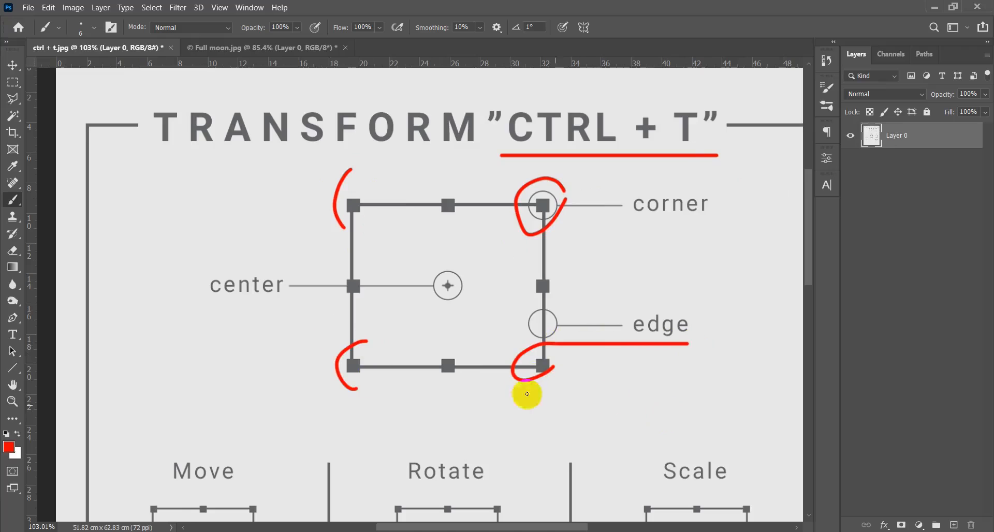
{"action": "left_click_drag", "start_coordinate": [199, 303], "coordinate": [298, 303]}
{"action": "mouse_move", "coordinate": [477, 291]}
{"action": "left_mouse_down"}
{"action": "mouse_move", "coordinate": [428, 317]}
{"action": "mouse_move", "coordinate": [483, 282]}
{"action": "left_mouse_up"}
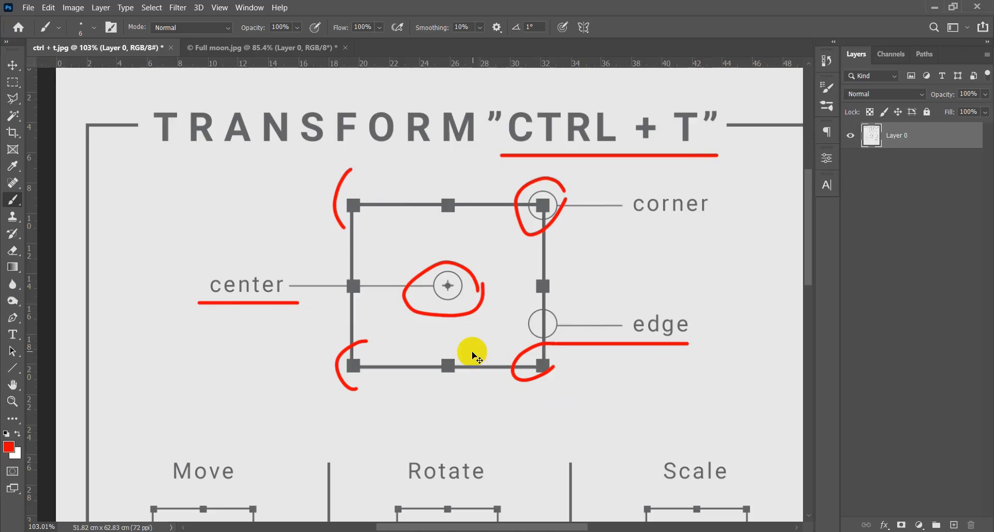
- Underline the Move, Rotate and Scale column headings with red brush strokes
{"action": "scroll", "coordinate": [472, 355], "scroll_direction": "down", "scroll_amount": 5}
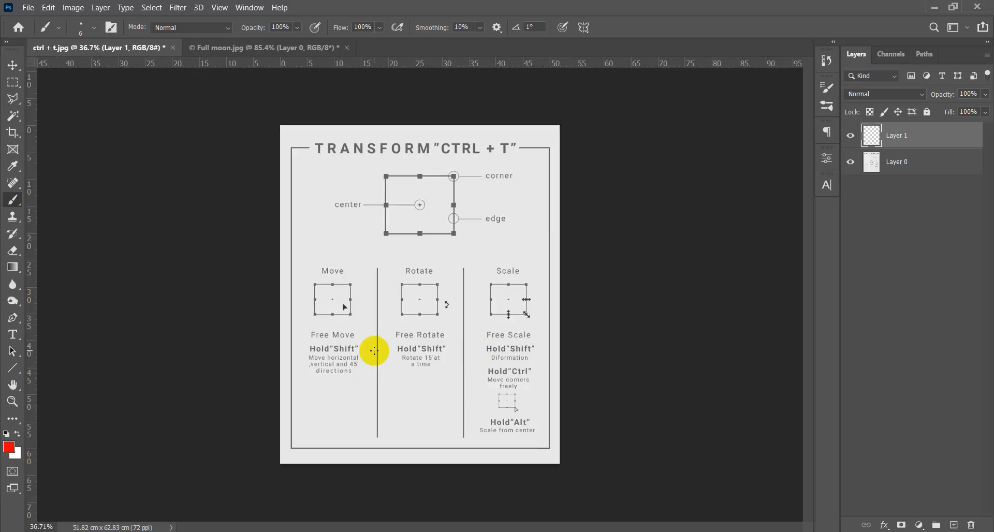
{"action": "scroll", "coordinate": [426, 377], "scroll_direction": "up", "scroll_amount": 3}
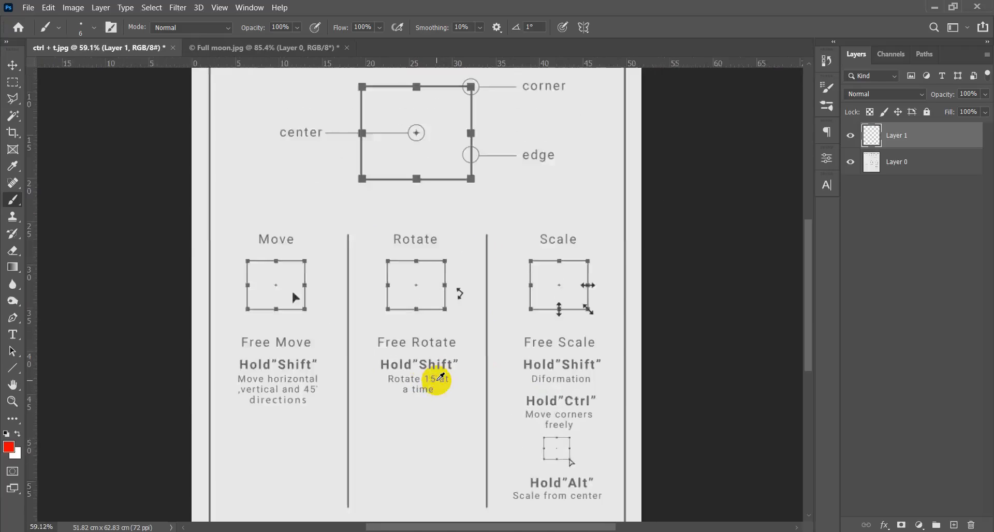
{"action": "scroll", "coordinate": [440, 377], "scroll_direction": "up", "scroll_amount": 2}
{"action": "left_click_drag", "start_coordinate": [200, 210], "coordinate": [255, 210]}
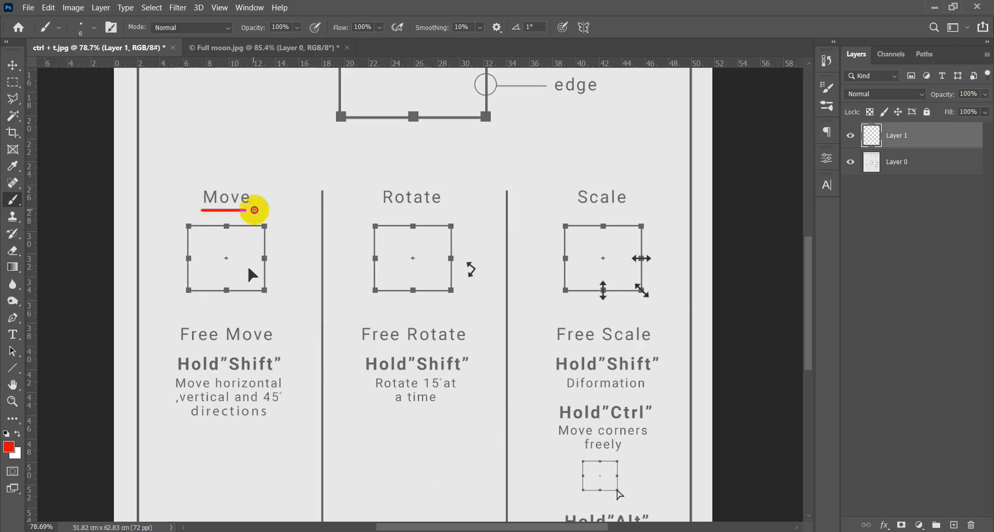
{"action": "left_click_drag", "start_coordinate": [380, 210], "coordinate": [439, 210]}
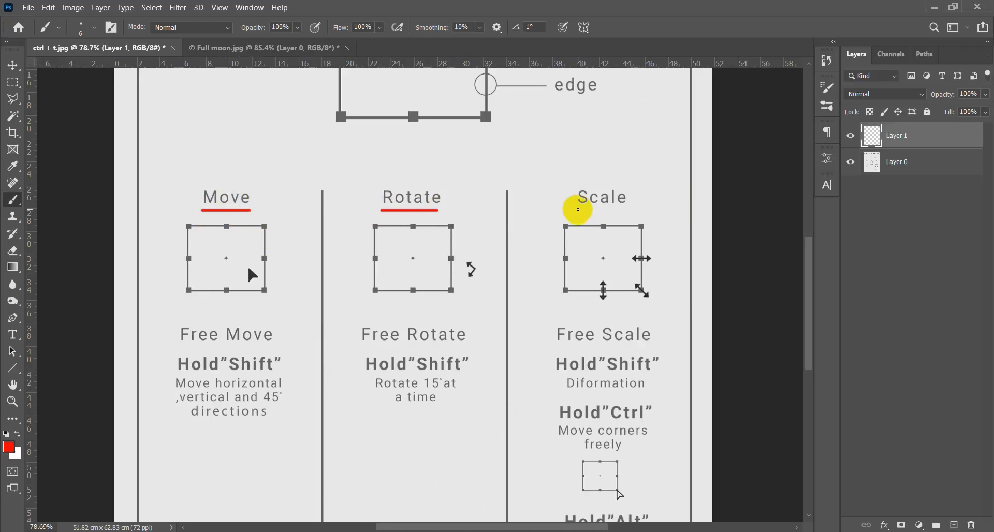
{"action": "left_click_drag", "start_coordinate": [576, 210], "coordinate": [643, 209]}
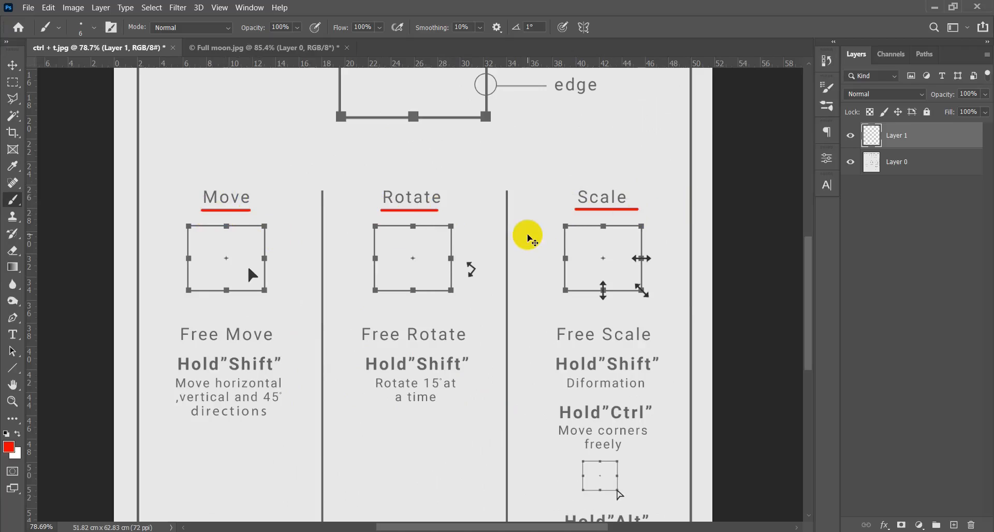
- Undo the red underlines below the three column headings
{"action": "key", "text": "ctrl+z"}
{"action": "key", "text": "ctrl+z"}
{"action": "key", "text": "ctrl+z"}
- Circle the arrow pointer in the Move box in red and underline "Free Move"
{"action": "scroll", "coordinate": [259, 285], "scroll_direction": "down", "scroll_amount": 5}
{"action": "scroll", "coordinate": [259, 287], "scroll_direction": "up", "scroll_amount": 5}
{"action": "left_click_drag", "start_coordinate": [301, 309], "coordinate": [362, 296]}
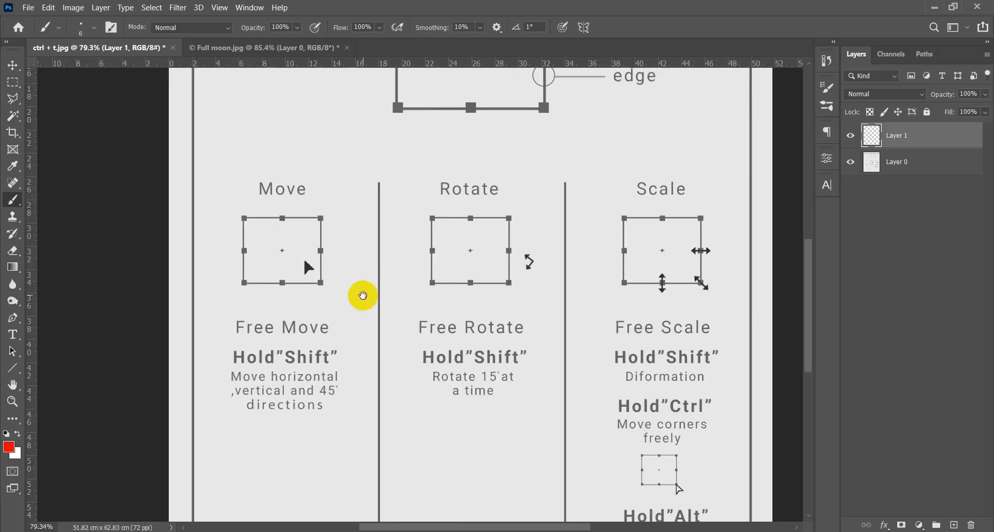
{"action": "scroll", "coordinate": [310, 305], "scroll_direction": "up", "scroll_amount": 4}
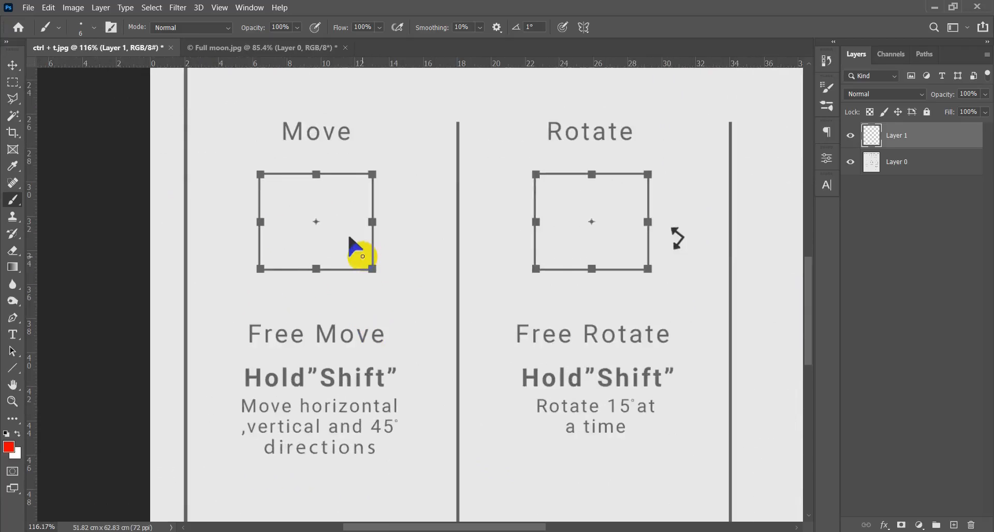
{"action": "mouse_move", "coordinate": [352, 230]}
{"action": "left_mouse_down"}
{"action": "mouse_move", "coordinate": [341, 253]}
{"action": "mouse_move", "coordinate": [360, 262]}
{"action": "mouse_move", "coordinate": [348, 237]}
{"action": "left_mouse_up"}
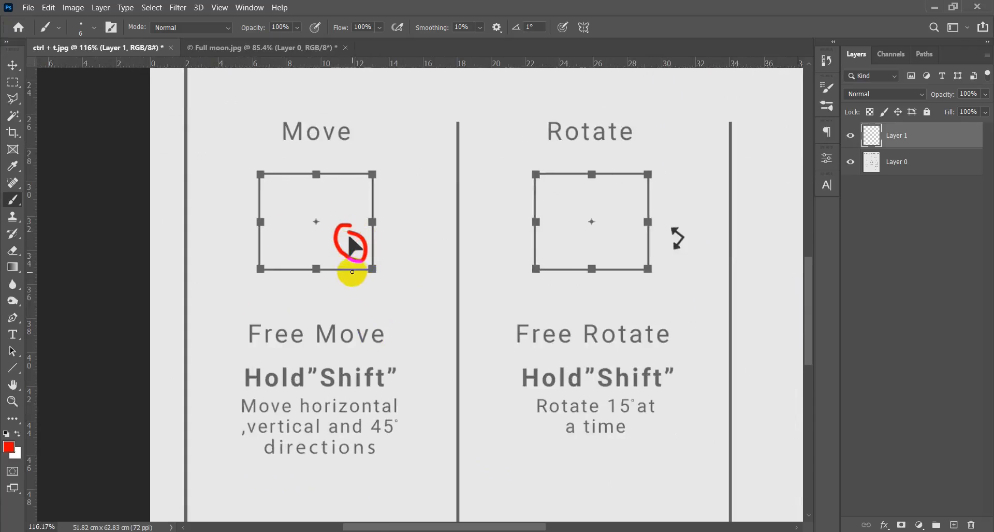
{"action": "left_click_drag", "start_coordinate": [333, 306], "coordinate": [328, 275]}
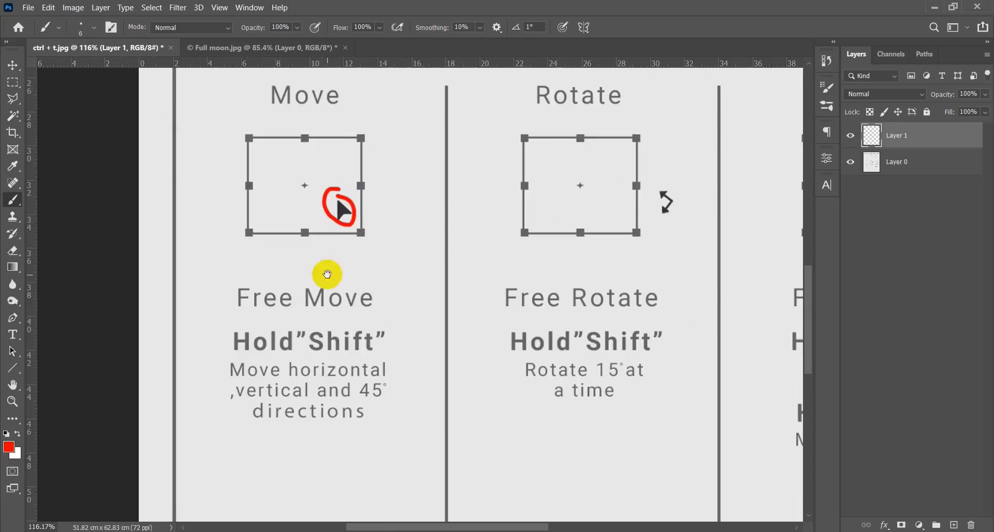
{"action": "left_click_drag", "start_coordinate": [233, 313], "coordinate": [365, 320]}
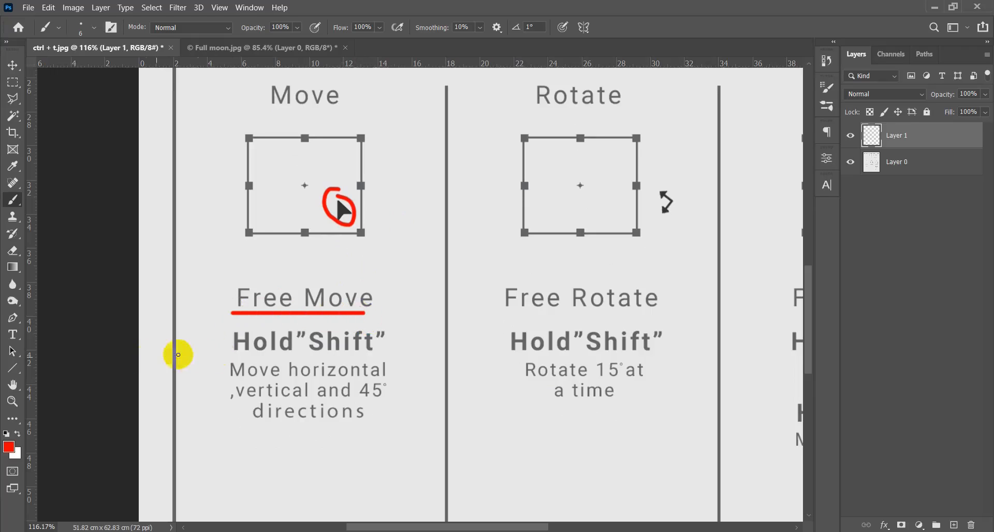
- Put a red dot before the Move column's Hold"Shift" and underline "horizontal", "vertical and 45°" and "directions" below it
{"action": "left_click_drag", "start_coordinate": [210, 340], "coordinate": [215, 339]}
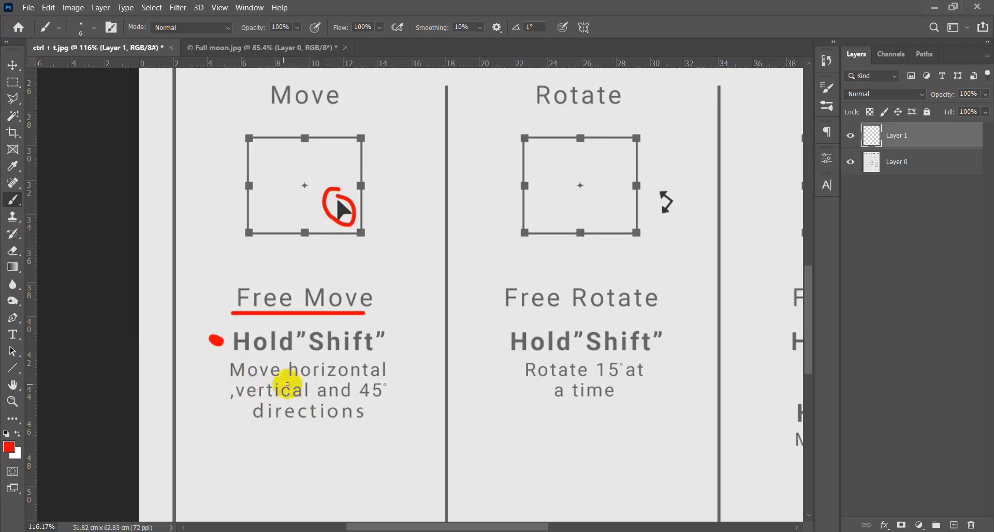
{"action": "left_click_drag", "start_coordinate": [292, 382], "coordinate": [381, 380]}
{"action": "left_click_drag", "start_coordinate": [309, 402], "coordinate": [246, 402]}
{"action": "left_click_drag", "start_coordinate": [358, 402], "coordinate": [384, 401]}
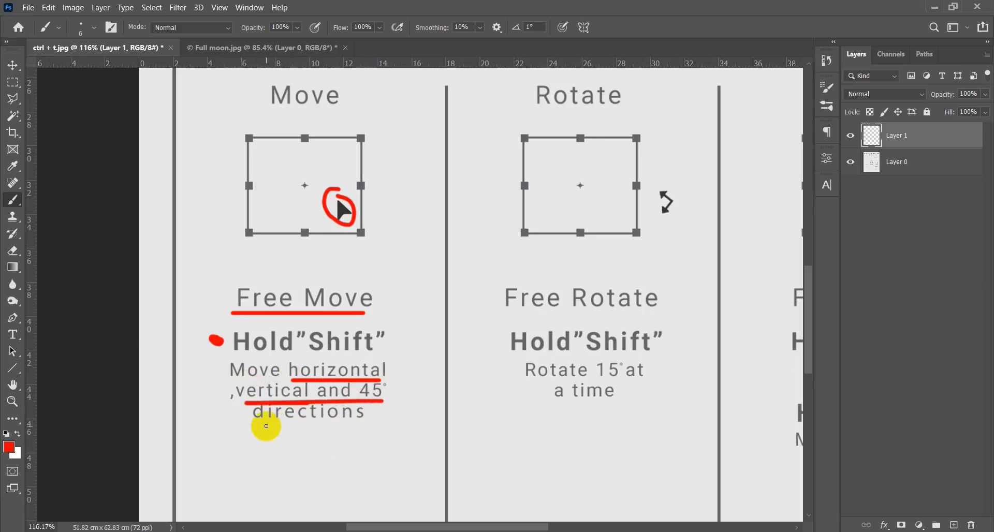
{"action": "left_click_drag", "start_coordinate": [261, 427], "coordinate": [374, 428]}
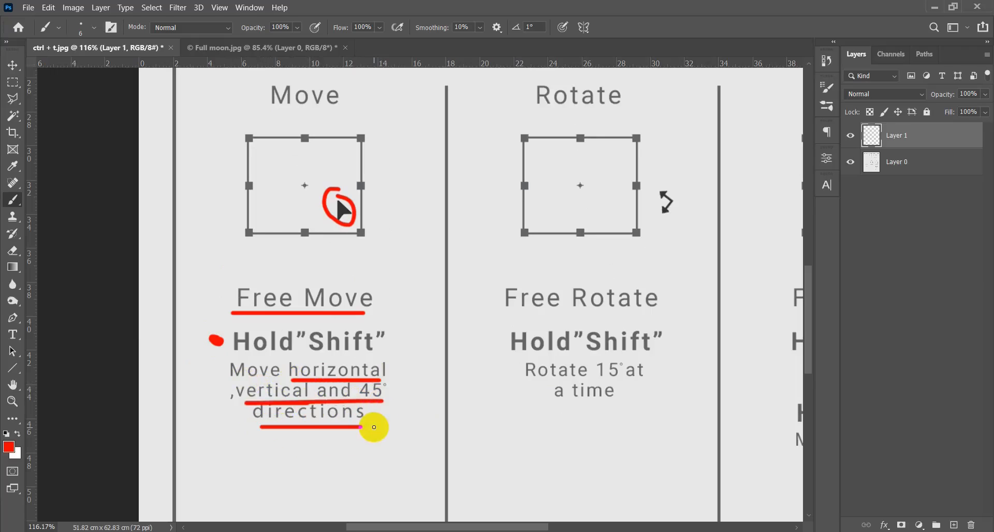
- Brush a red curved double-headed arrow just outside the upper-right corner of the Rotate box
{"action": "scroll", "coordinate": [334, 391], "scroll_direction": "down", "scroll_amount": 5}
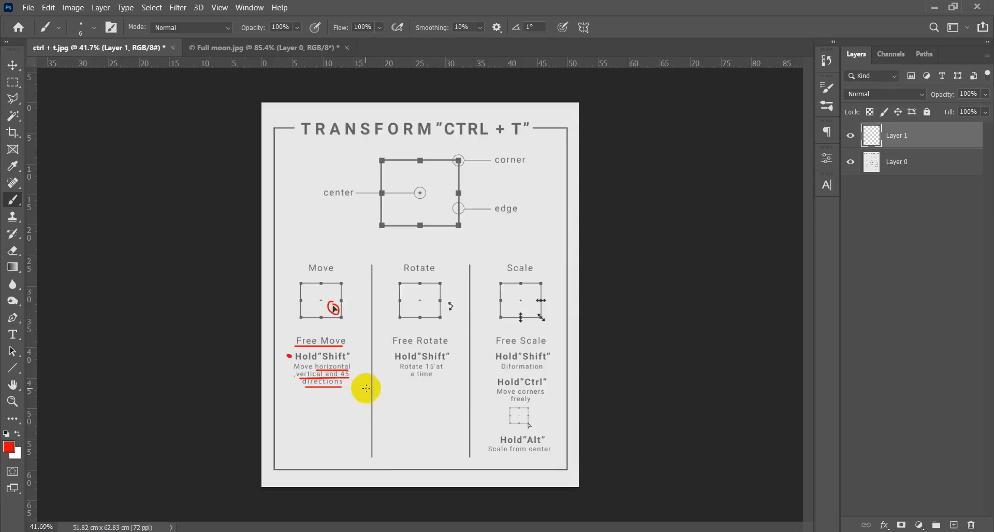
{"action": "scroll", "coordinate": [431, 319], "scroll_direction": "up", "scroll_amount": 5}
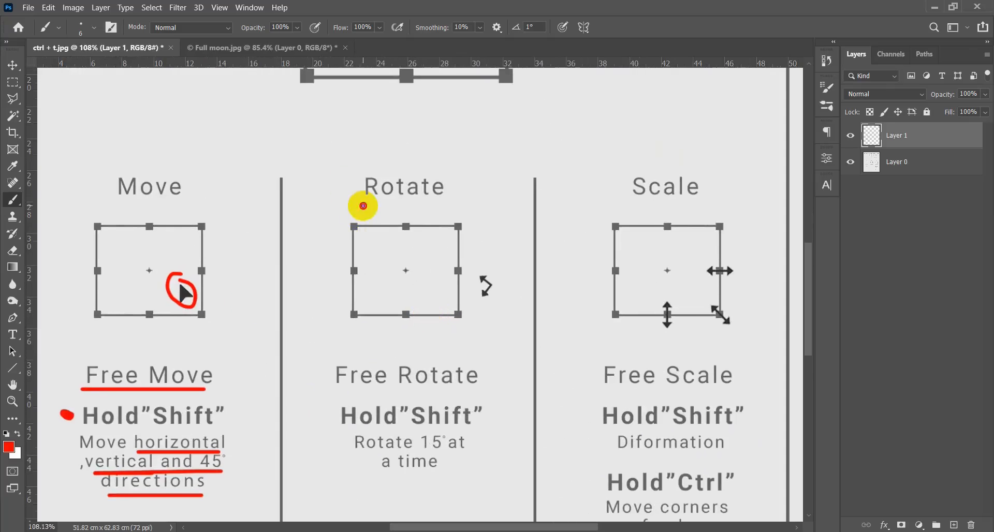
{"action": "left_click_drag", "start_coordinate": [363, 206], "coordinate": [421, 206]}
{"action": "key", "text": "ctrl+z"}
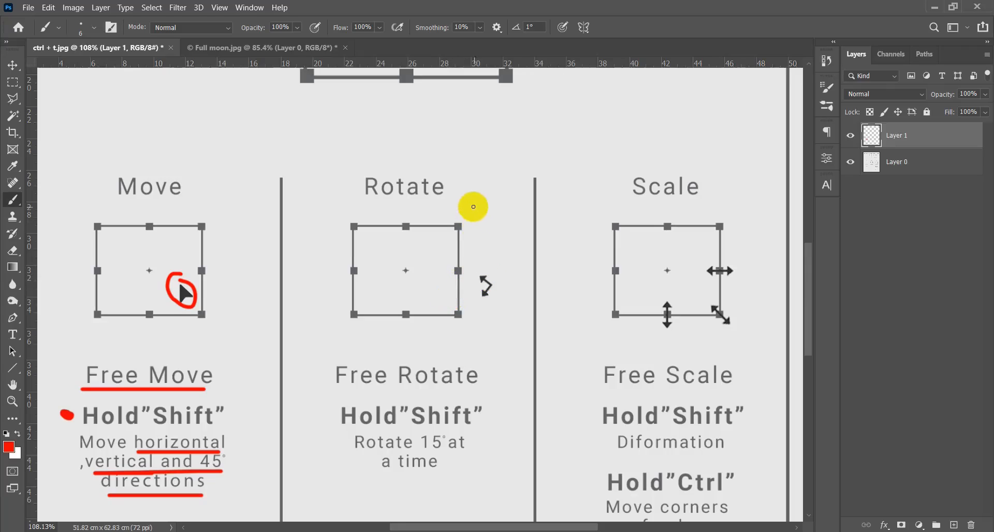
{"action": "left_click_drag", "start_coordinate": [476, 207], "coordinate": [496, 239]}
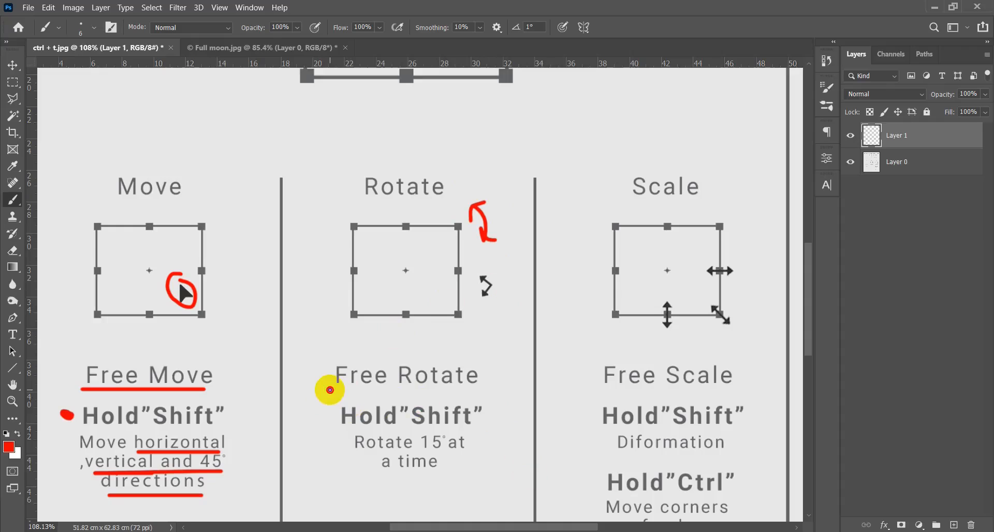
- Put a red dot before the Rotate column's Hold"Shift" and underline "15°" and "a time" below it
{"action": "left_click_drag", "start_coordinate": [330, 390], "coordinate": [482, 394]}
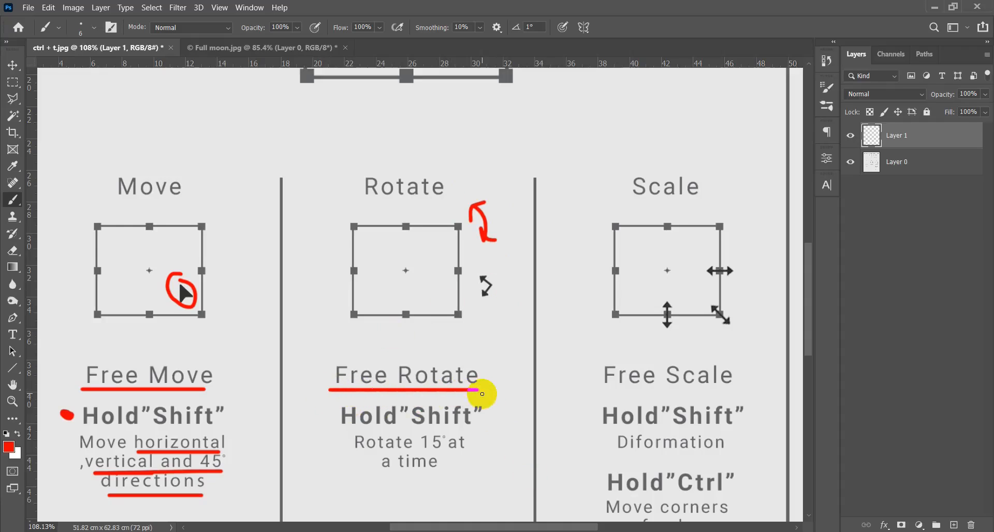
{"action": "key", "text": "ctrl+z"}
{"action": "scroll", "coordinate": [373, 377], "scroll_direction": "down", "scroll_amount": 3}
{"action": "scroll", "coordinate": [311, 350], "scroll_direction": "right", "scroll_amount": 1}
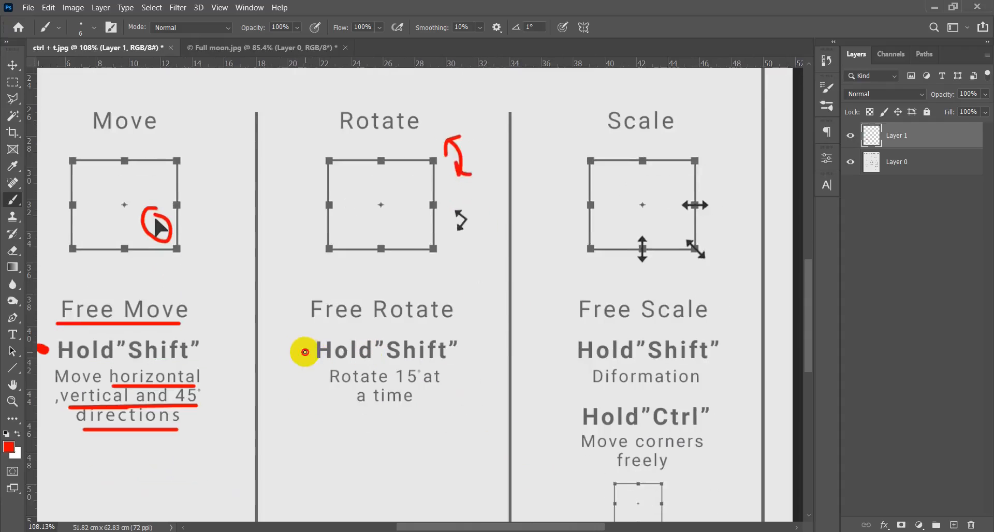
{"action": "left_click", "coordinate": [301, 351]}
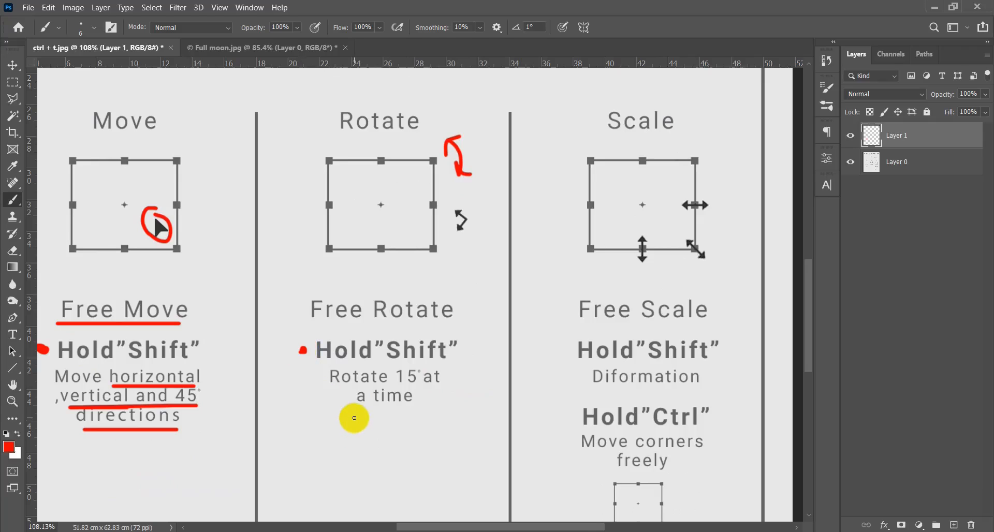
{"action": "left_click_drag", "start_coordinate": [396, 386], "coordinate": [414, 384]}
{"action": "left_click_drag", "start_coordinate": [353, 414], "coordinate": [372, 414]}
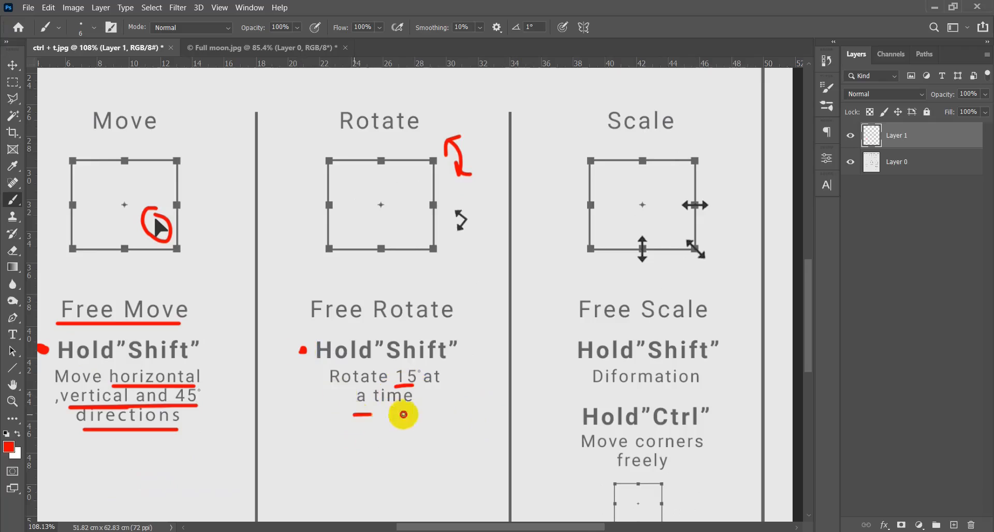
- Circle the horizontal, vertical and diagonal resize arrows on the Scale box in red
{"action": "scroll", "coordinate": [412, 414], "scroll_direction": "down", "scroll_amount": 5}
{"action": "scroll", "coordinate": [393, 391], "scroll_direction": "up", "scroll_amount": 3}
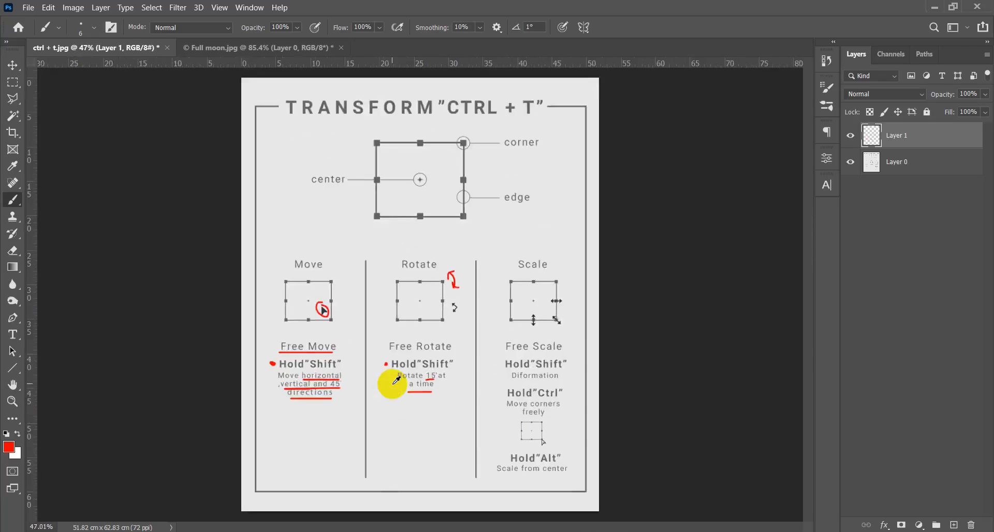
{"action": "scroll", "coordinate": [533, 388], "scroll_direction": "up", "scroll_amount": 3}
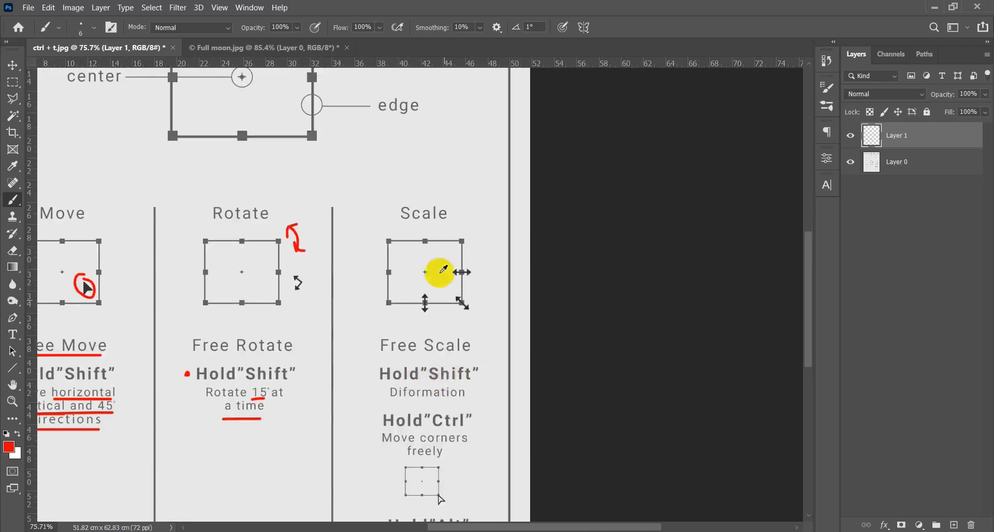
{"action": "scroll", "coordinate": [440, 248], "scroll_direction": "up", "scroll_amount": 2}
{"action": "left_click_drag", "start_coordinate": [372, 210], "coordinate": [458, 216]}
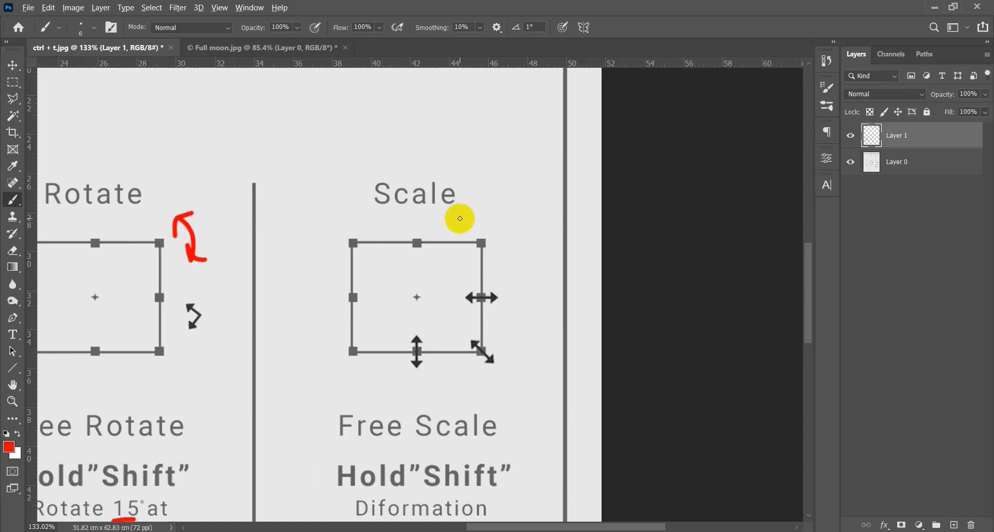
{"action": "scroll", "coordinate": [460, 220], "scroll_direction": "down", "scroll_amount": 2}
{"action": "scroll", "coordinate": [470, 255], "scroll_direction": "up", "scroll_amount": 2}
{"action": "left_click_drag", "start_coordinate": [480, 257], "coordinate": [463, 279]}
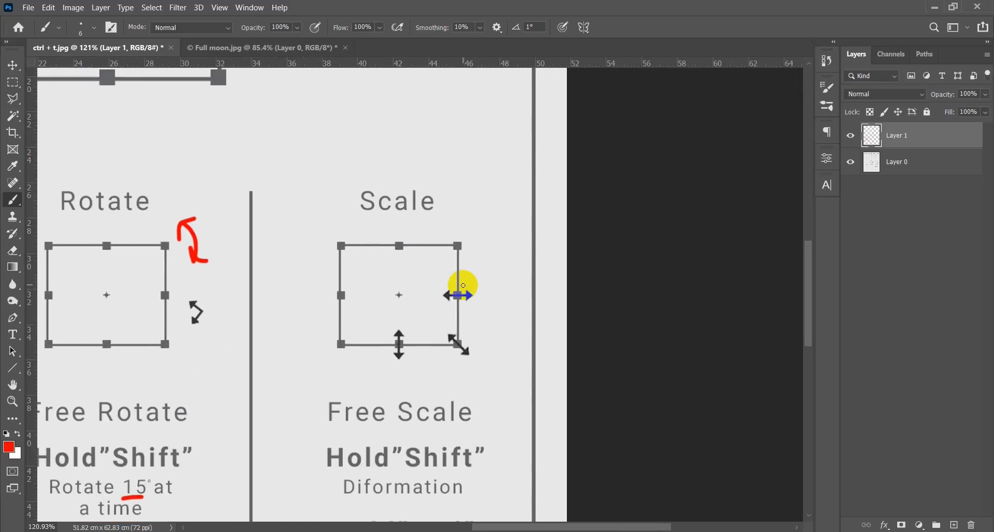
{"action": "mouse_move", "coordinate": [477, 284]}
{"action": "left_mouse_down"}
{"action": "mouse_move", "coordinate": [440, 286]}
{"action": "mouse_move", "coordinate": [437, 301]}
{"action": "mouse_move", "coordinate": [448, 311]}
{"action": "mouse_move", "coordinate": [482, 285]}
{"action": "left_mouse_up"}
{"action": "left_click_drag", "start_coordinate": [406, 329], "coordinate": [412, 335]}
{"action": "mouse_move", "coordinate": [473, 340]}
{"action": "left_mouse_down"}
{"action": "mouse_move", "coordinate": [443, 339]}
{"action": "mouse_move", "coordinate": [443, 358]}
{"action": "mouse_move", "coordinate": [457, 366]}
{"action": "mouse_move", "coordinate": [472, 334]}
{"action": "left_mouse_up"}
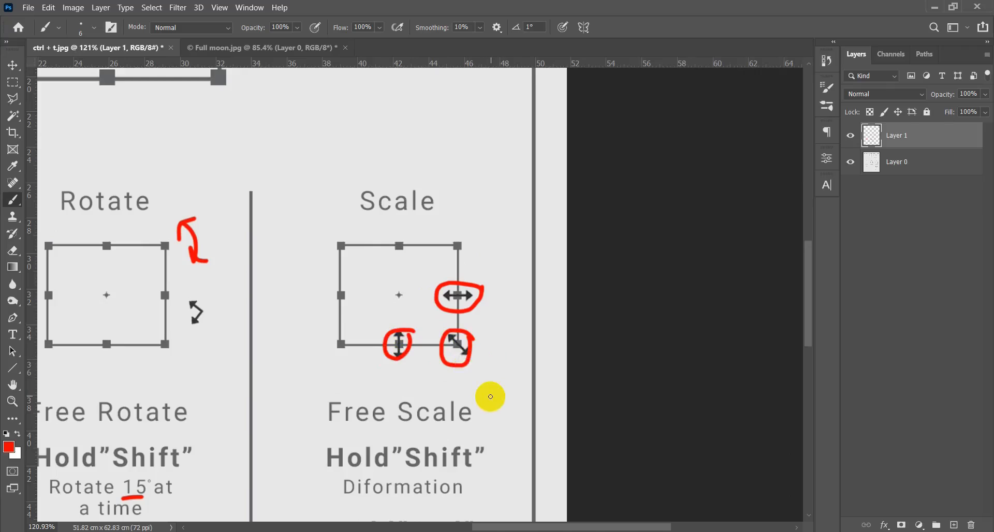
- Underline "Free Scale" in the Scale column with a red brush stroke
{"action": "scroll", "coordinate": [380, 375], "scroll_direction": "down", "scroll_amount": 4}
{"action": "left_click_drag", "start_coordinate": [409, 412], "coordinate": [414, 340]}
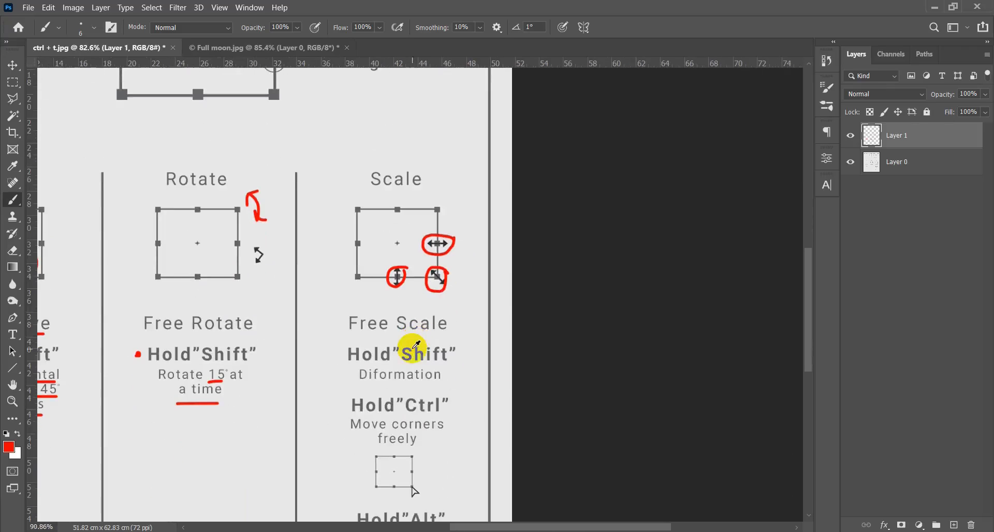
{"action": "scroll", "coordinate": [417, 345], "scroll_direction": "up", "scroll_amount": 4}
{"action": "left_click_drag", "start_coordinate": [312, 331], "coordinate": [480, 330]}
- Put a red dot before the Scale column's Hold"Shift" and underline "Diformation" below it
{"action": "scroll", "coordinate": [453, 401], "scroll_direction": "down", "scroll_amount": 3}
{"action": "scroll", "coordinate": [393, 287], "scroll_direction": "up", "scroll_amount": 3}
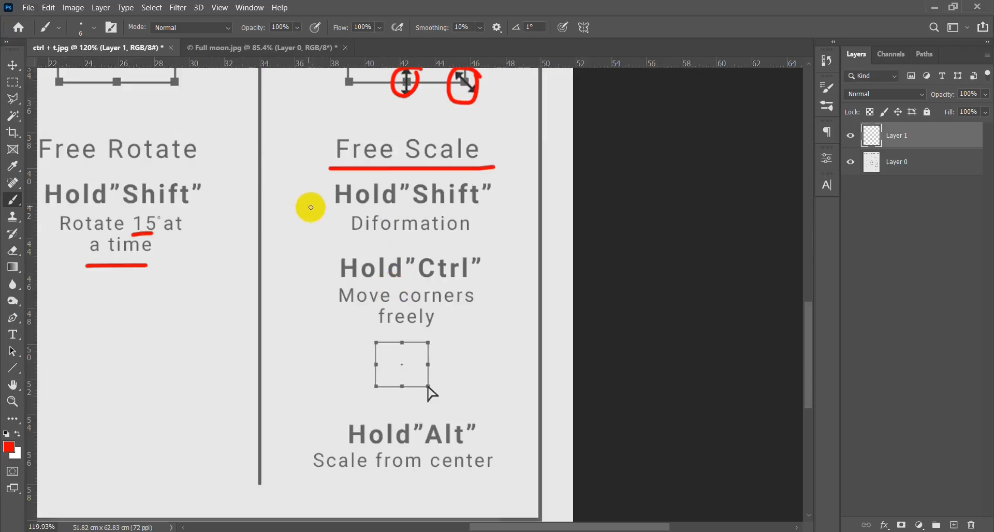
{"action": "left_click_drag", "start_coordinate": [314, 194], "coordinate": [314, 195]}
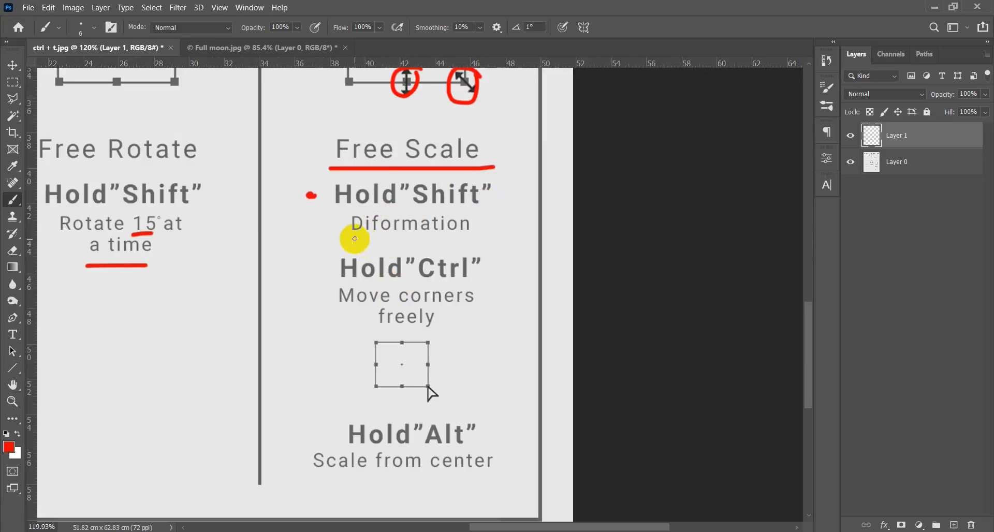
{"action": "left_click_drag", "start_coordinate": [353, 238], "coordinate": [455, 238]}
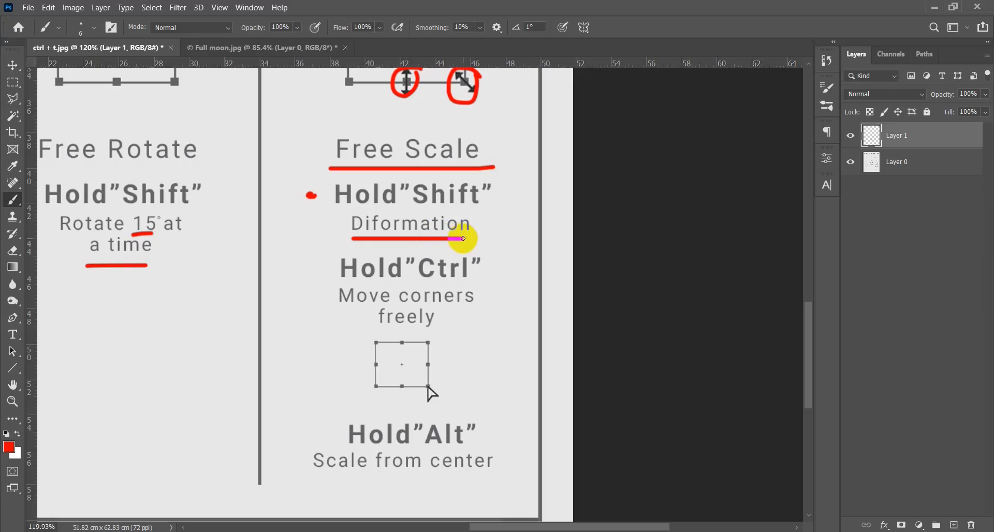
- Put red dots before the Scale column's Hold"Ctrl" and on the lower-right corner handle of the small box beneath it
{"action": "left_click_drag", "start_coordinate": [462, 240], "coordinate": [462, 239]}
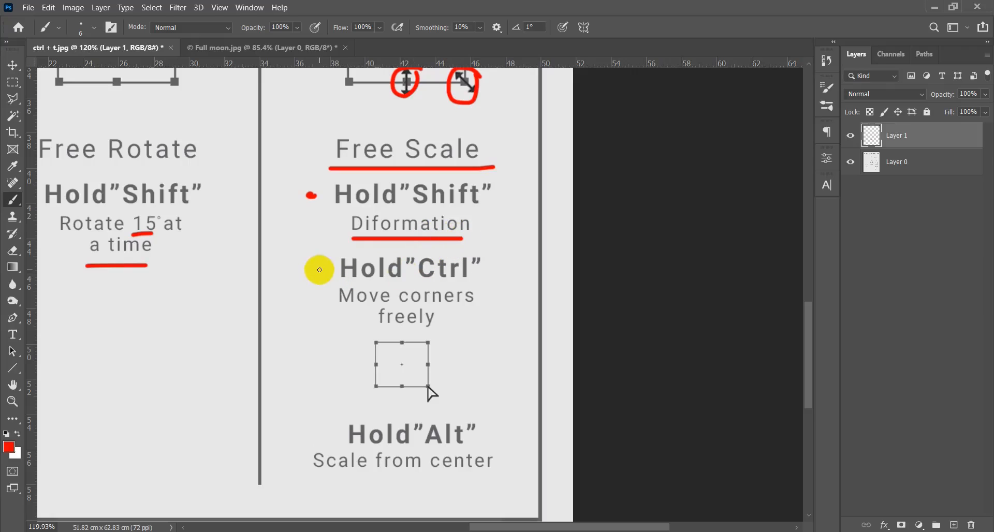
{"action": "left_click_drag", "start_coordinate": [319, 267], "coordinate": [319, 267]}
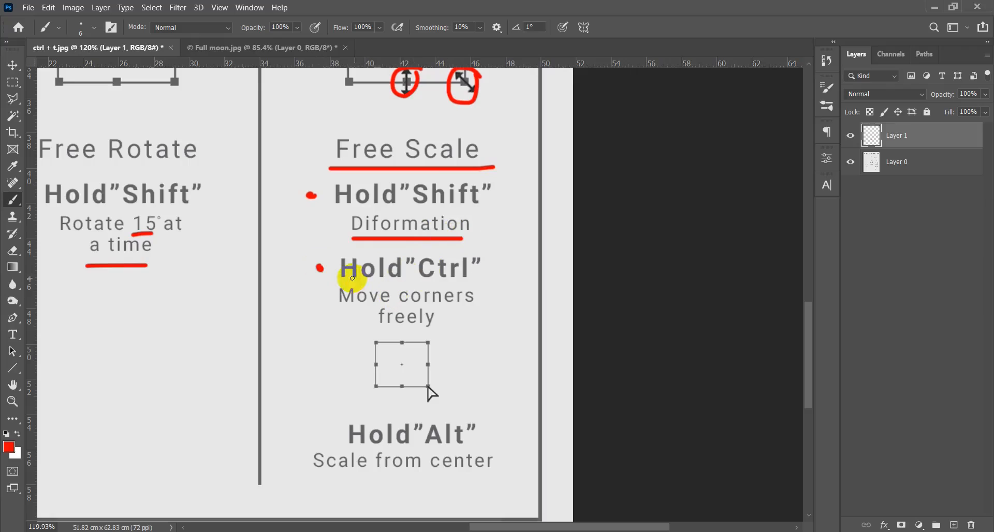
{"action": "left_click_drag", "start_coordinate": [437, 310], "coordinate": [428, 352]}
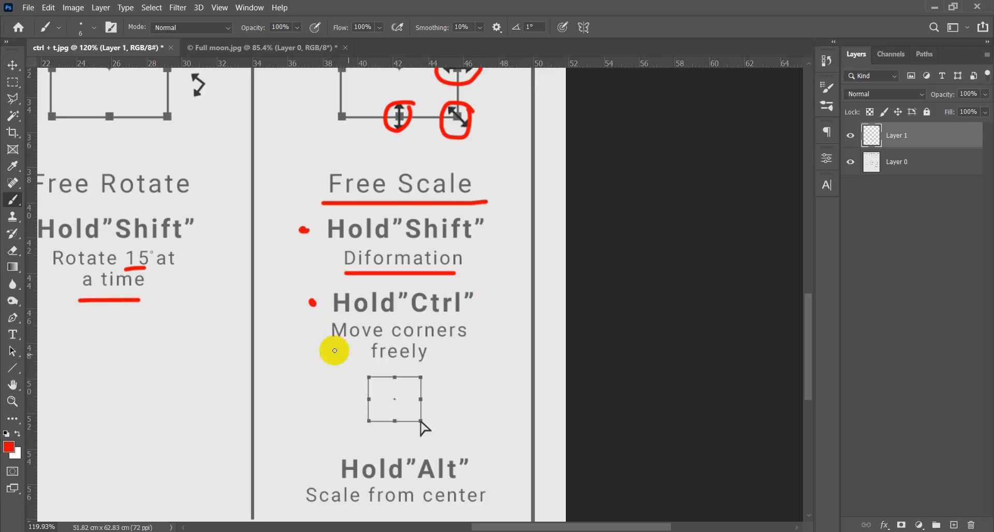
{"action": "left_click", "coordinate": [427, 422]}
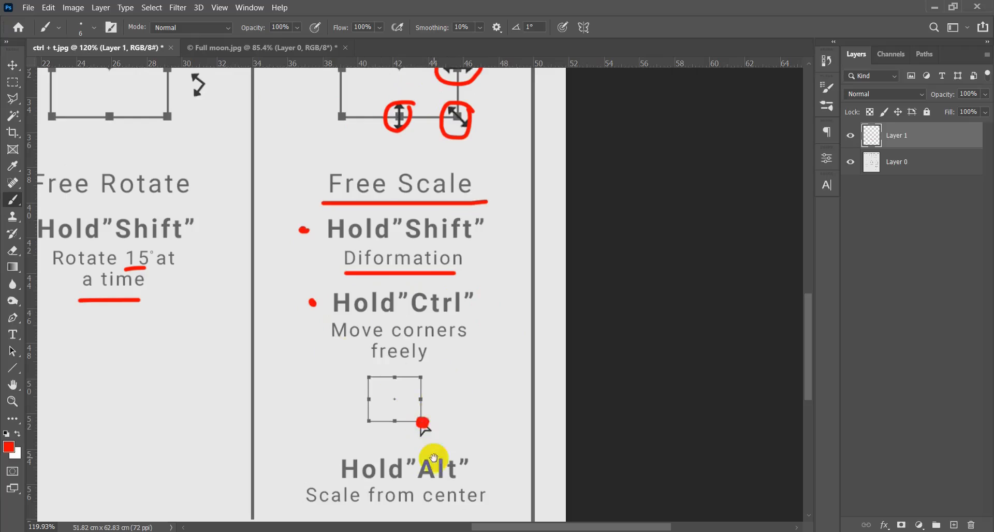
- Put a red dot before the Scale column's Hold"Alt" and underline "Scale from center" below it
{"action": "left_click_drag", "start_coordinate": [433, 458], "coordinate": [427, 314]}
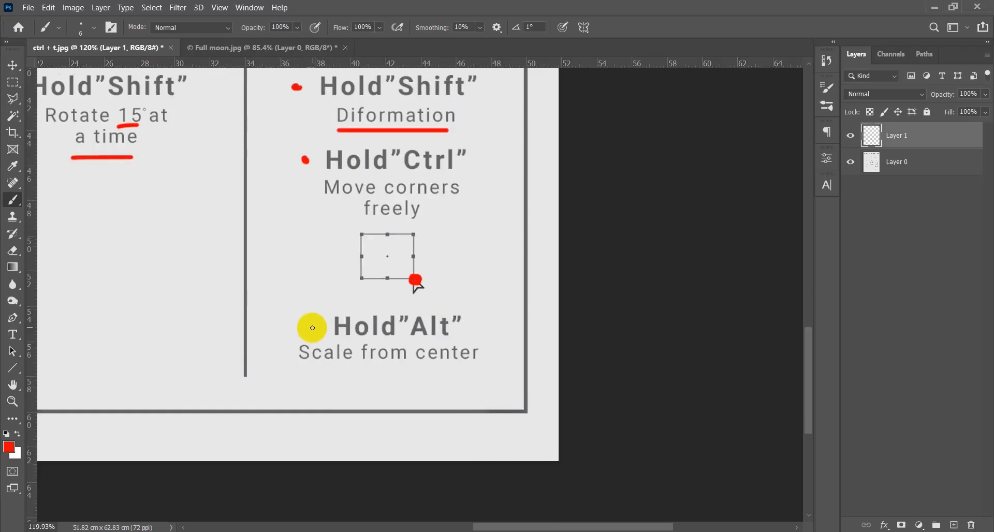
{"action": "left_click", "coordinate": [312, 330]}
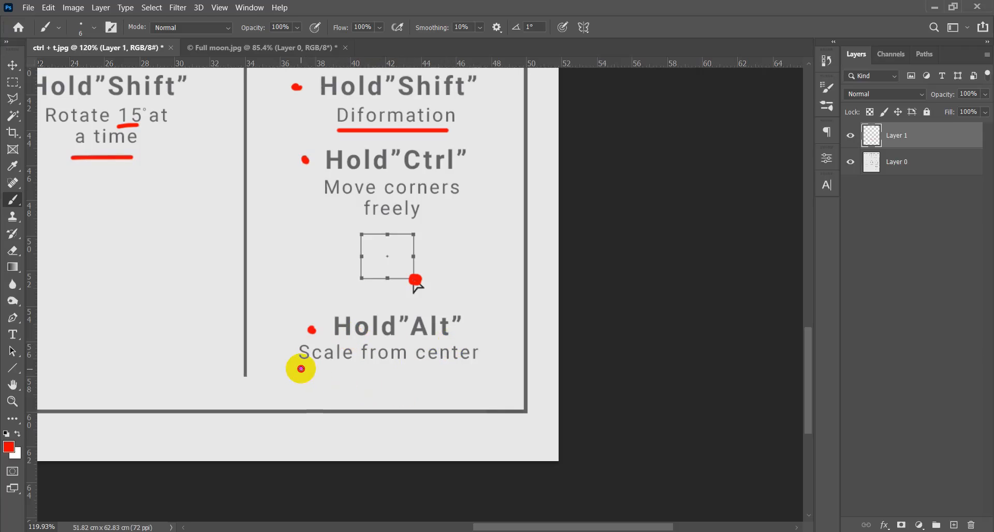
{"action": "left_click_drag", "start_coordinate": [310, 369], "coordinate": [482, 368]}
- Review the whole annotated Transform "Ctrl + T" sheet, including the Move, Rotate and Scale columns
{"action": "left_click_drag", "start_coordinate": [386, 218], "coordinate": [395, 417]}
{"action": "left_click_drag", "start_coordinate": [332, 181], "coordinate": [349, 381]}
{"action": "left_click_drag", "start_coordinate": [321, 118], "coordinate": [505, 418]}
{"action": "mouse_move", "coordinate": [326, 346]}
{"action": "left_mouse_down"}
{"action": "mouse_move", "coordinate": [330, 295]}
{"action": "mouse_move", "coordinate": [301, 292]}
{"action": "mouse_move", "coordinate": [292, 346]}
{"action": "mouse_move", "coordinate": [340, 313]}
{"action": "mouse_move", "coordinate": [275, 306]}
{"action": "mouse_move", "coordinate": [338, 349]}
{"action": "mouse_move", "coordinate": [283, 289]}
{"action": "mouse_move", "coordinate": [337, 337]}
{"action": "left_mouse_up"}
{"action": "scroll", "coordinate": [342, 335], "scroll_direction": "down", "scroll_amount": 5}
{"action": "scroll", "coordinate": [345, 342], "scroll_direction": "down", "scroll_amount": 3}
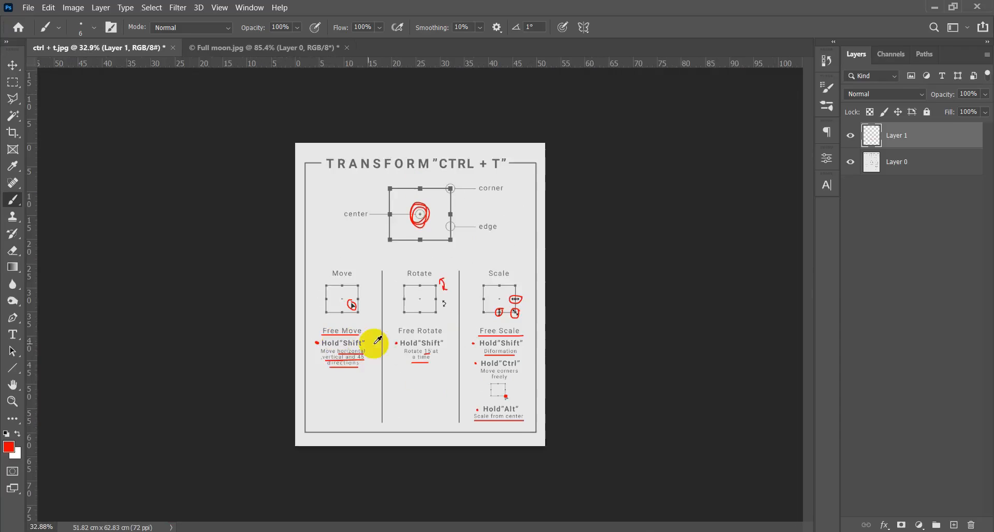
{"action": "scroll", "coordinate": [414, 326], "scroll_direction": "up", "scroll_amount": 1}
{"action": "scroll", "coordinate": [427, 325], "scroll_direction": "up", "scroll_amount": 1}
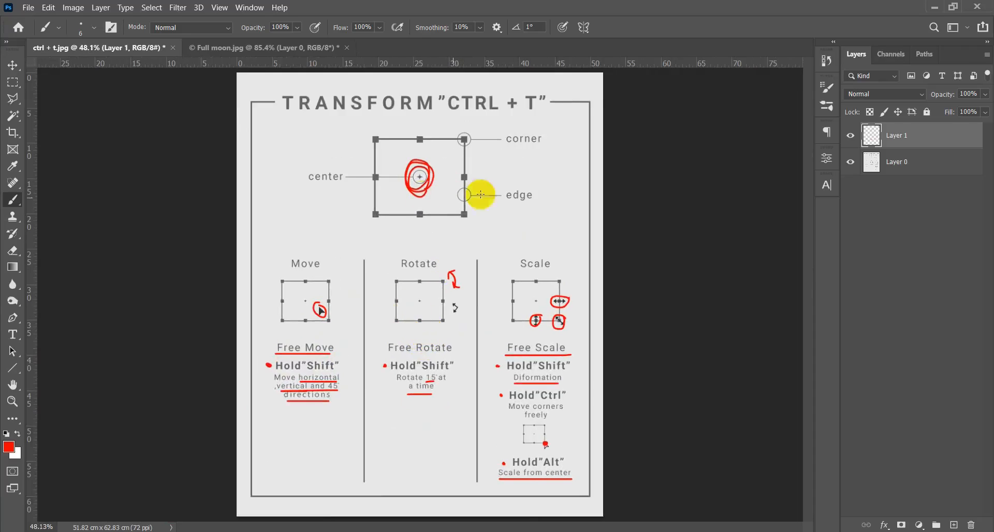
- Switch to the Full moon.jpg document and activate the Move tool with the whole image in view
{"action": "left_click", "coordinate": [310, 52]}
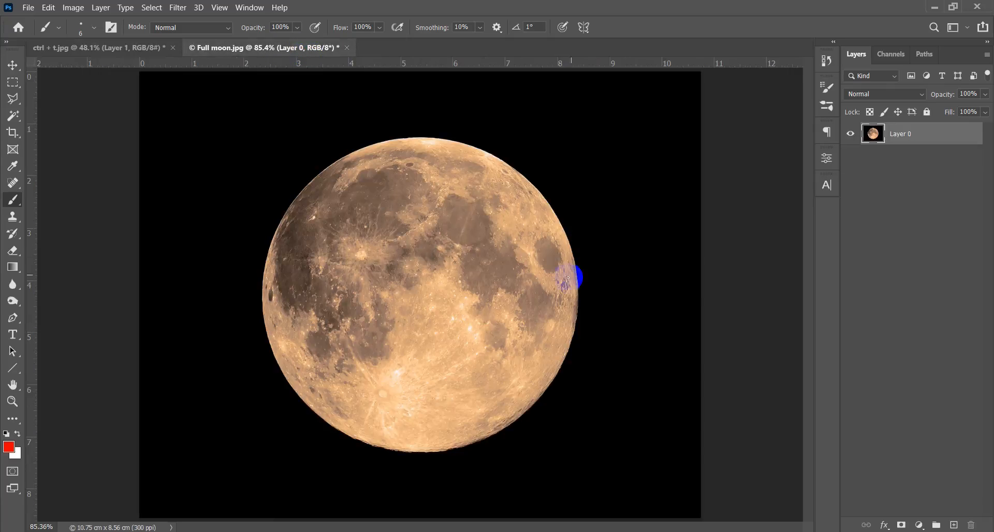
{"action": "key", "text": "v"}
{"action": "scroll", "coordinate": [484, 290], "scroll_direction": "down", "scroll_amount": 1}
{"action": "scroll", "coordinate": [490, 298], "scroll_direction": "up", "scroll_amount": 1}
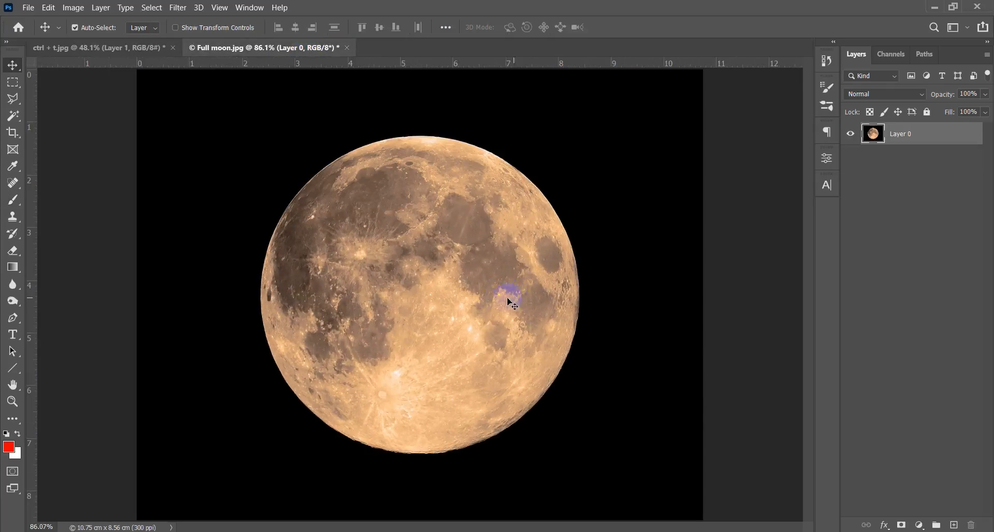
{"action": "scroll", "coordinate": [512, 304], "scroll_direction": "down", "scroll_amount": 1}
- Switch to File Explorer, preview Giant daisy.jpg from folder 3, and place it into the Full moon.jpg document
{"action": "left_click", "coordinate": [290, 426]}
{"action": "left_click", "coordinate": [139, 531]}
{"action": "left_click", "coordinate": [589, 233]}
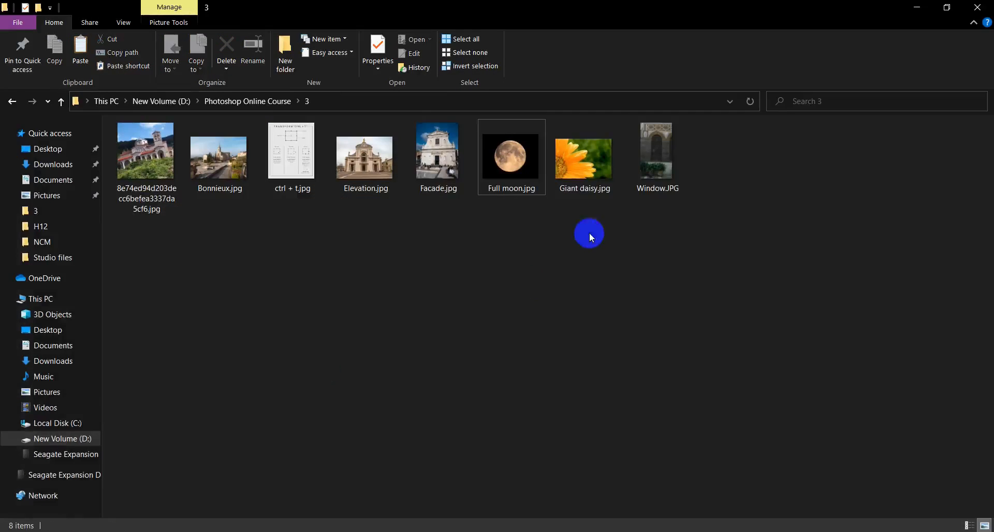
{"action": "double_click", "coordinate": [587, 174]}
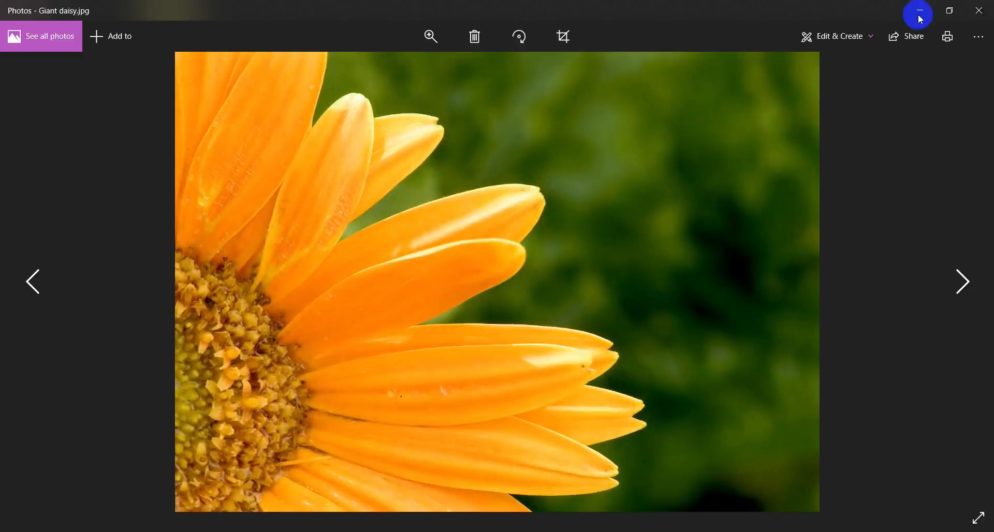
{"action": "left_click", "coordinate": [919, 11]}
{"action": "left_click_drag", "start_coordinate": [641, 195], "coordinate": [413, 405]}
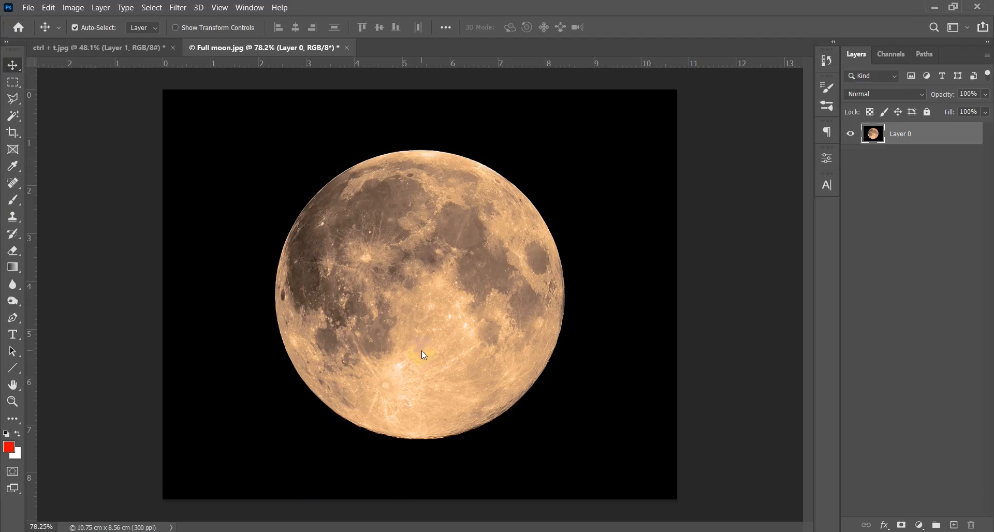
{"action": "left_click_drag", "start_coordinate": [422, 351], "coordinate": [421, 351]}
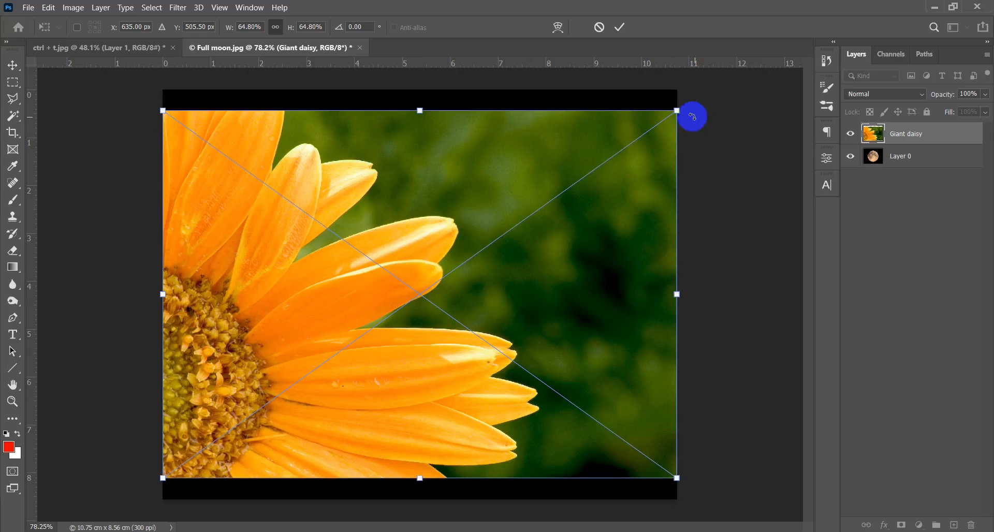
- Scale the placed Giant daisy image proportionally to about 36%, commit the placement, and centre it over the moon
{"action": "left_click_drag", "start_coordinate": [677, 111], "coordinate": [550, 249]}
{"action": "left_click_drag", "start_coordinate": [480, 297], "coordinate": [437, 284]}
{"action": "left_click_drag", "start_coordinate": [489, 353], "coordinate": [544, 415]}
{"action": "left_click_drag", "start_coordinate": [520, 380], "coordinate": [511, 331]}
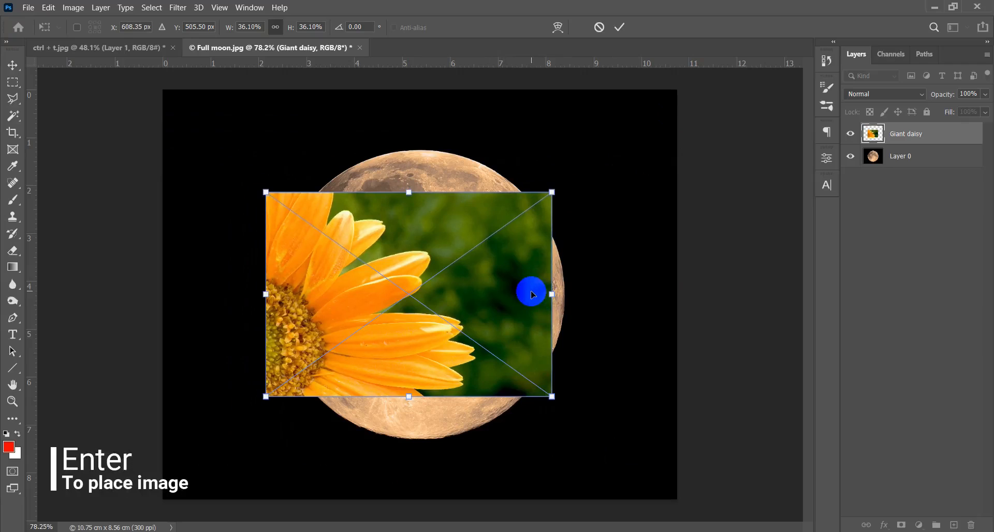
{"action": "key", "text": "Return"}
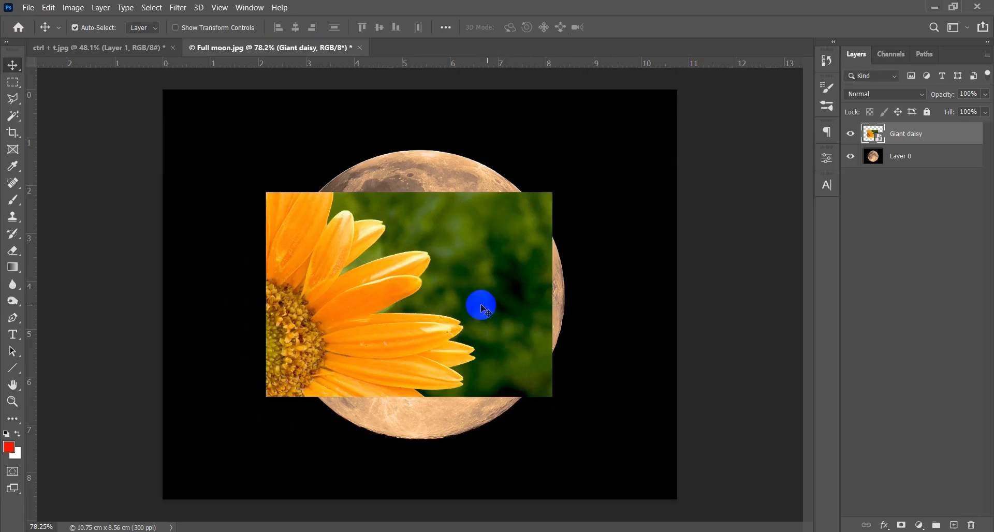
{"action": "left_click_drag", "start_coordinate": [454, 289], "coordinate": [472, 296]}
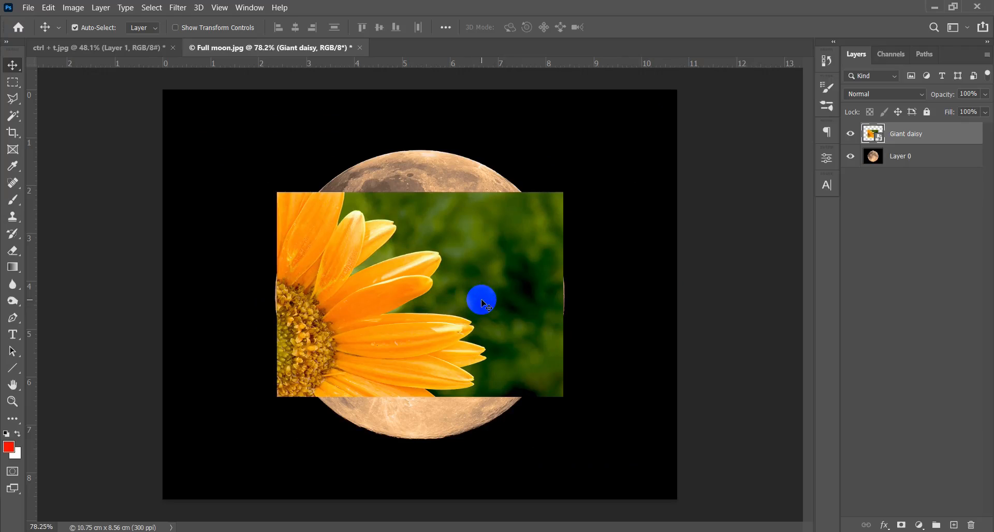
- Show the daisy layer's Free Transform box, and hide Layer 1 with the red marks in ctrl + t.jpg
{"action": "key", "text": "ctrl+t"}
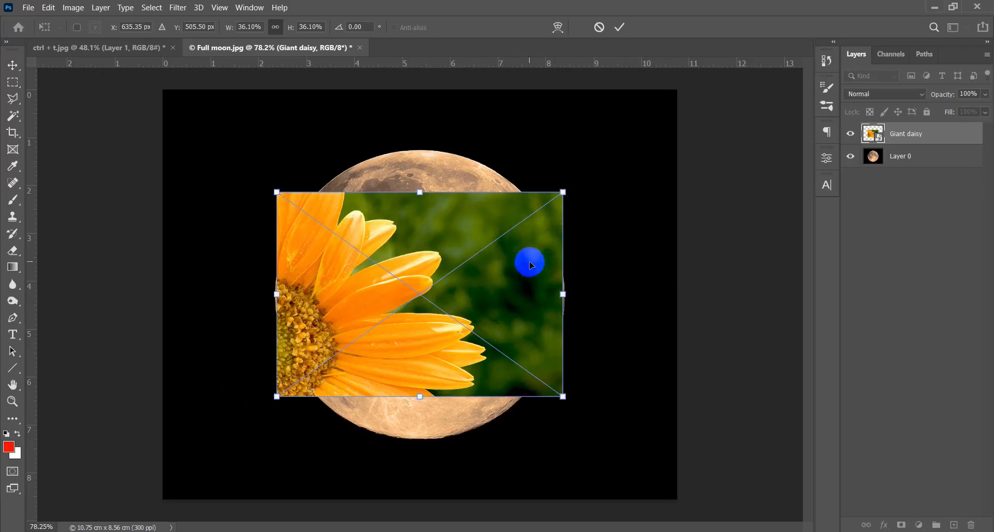
{"action": "left_click", "coordinate": [100, 48]}
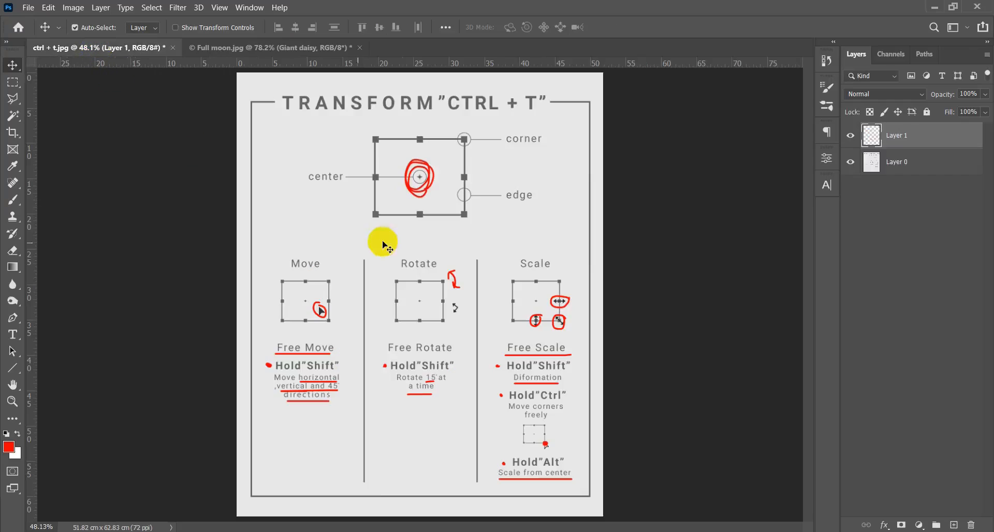
{"action": "left_click", "coordinate": [846, 137]}
{"action": "left_click_drag", "start_coordinate": [312, 297], "coordinate": [320, 306]}
{"action": "left_click_drag", "start_coordinate": [338, 358], "coordinate": [406, 275]}
{"action": "left_click_drag", "start_coordinate": [371, 329], "coordinate": [385, 303]}
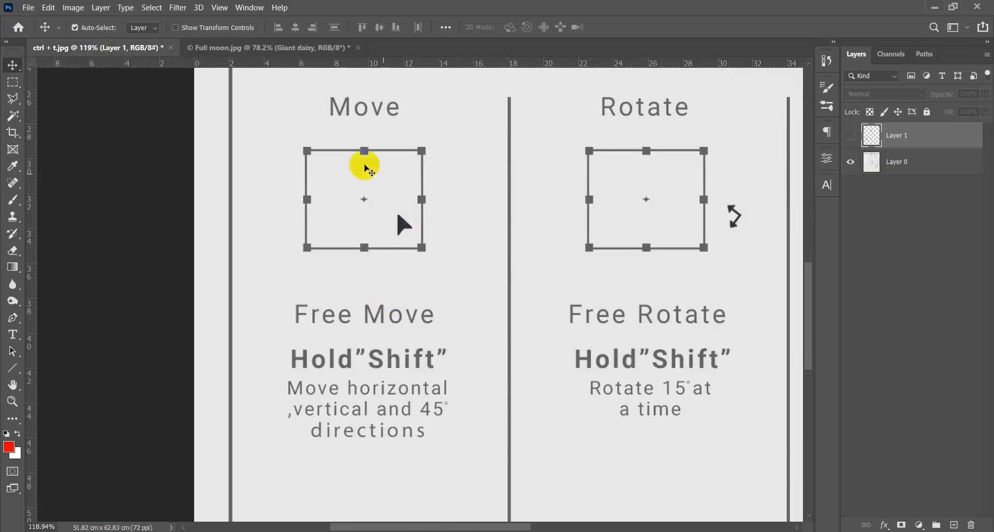
- Try moving the Giant daisy layer freely up and to the right in Full moon.jpg with Free Transform
{"action": "left_click", "coordinate": [293, 48]}
{"action": "left_click", "coordinate": [493, 289]}
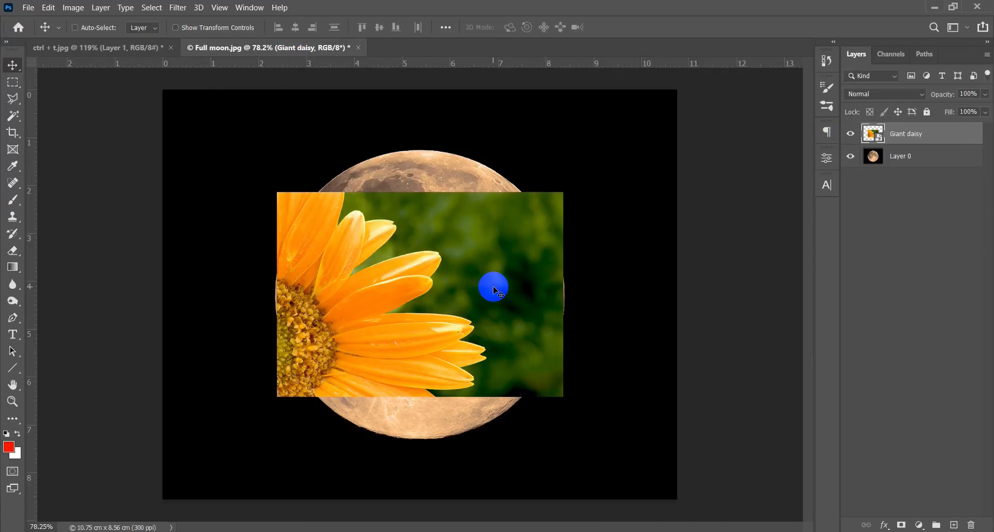
{"action": "key", "text": "ctrl+t"}
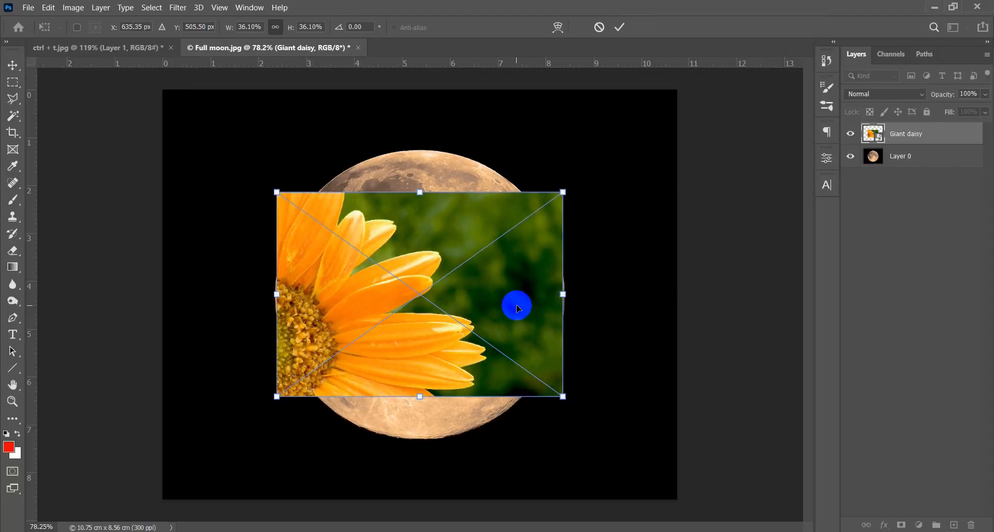
{"action": "mouse_move", "coordinate": [519, 306]}
{"action": "left_mouse_down"}
{"action": "mouse_move", "coordinate": [590, 297]}
{"action": "mouse_move", "coordinate": [480, 259]}
{"action": "mouse_move", "coordinate": [582, 224]}
{"action": "mouse_move", "coordinate": [440, 356]}
{"action": "mouse_move", "coordinate": [537, 251]}
{"action": "mouse_move", "coordinate": [603, 373]}
{"action": "mouse_move", "coordinate": [526, 362]}
{"action": "mouse_move", "coordinate": [528, 296]}
{"action": "left_mouse_up"}
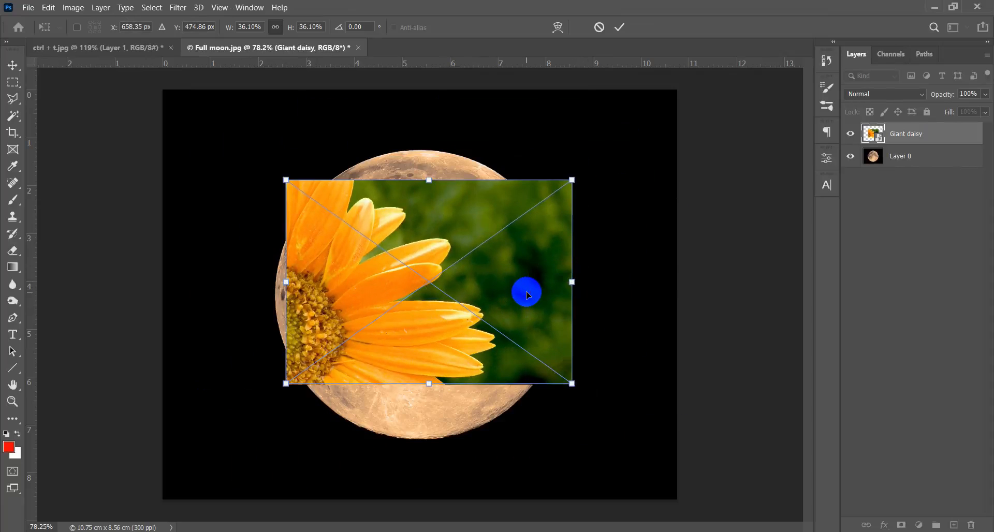
{"action": "left_click", "coordinate": [84, 48]}
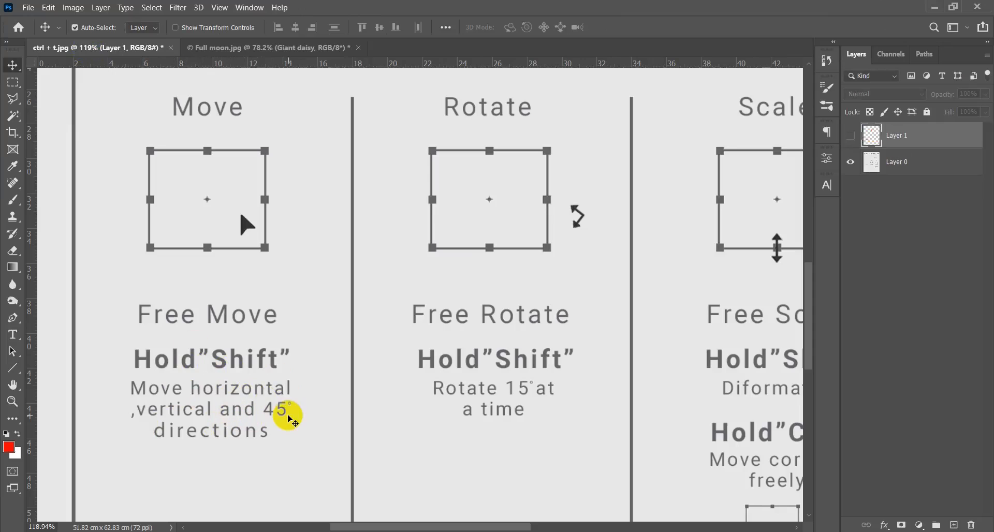
- Try moving the Giant daisy layer in Full moon.jpg along constrained straight directions with Free Transform
{"action": "left_click", "coordinate": [289, 50]}
{"action": "left_click", "coordinate": [429, 304]}
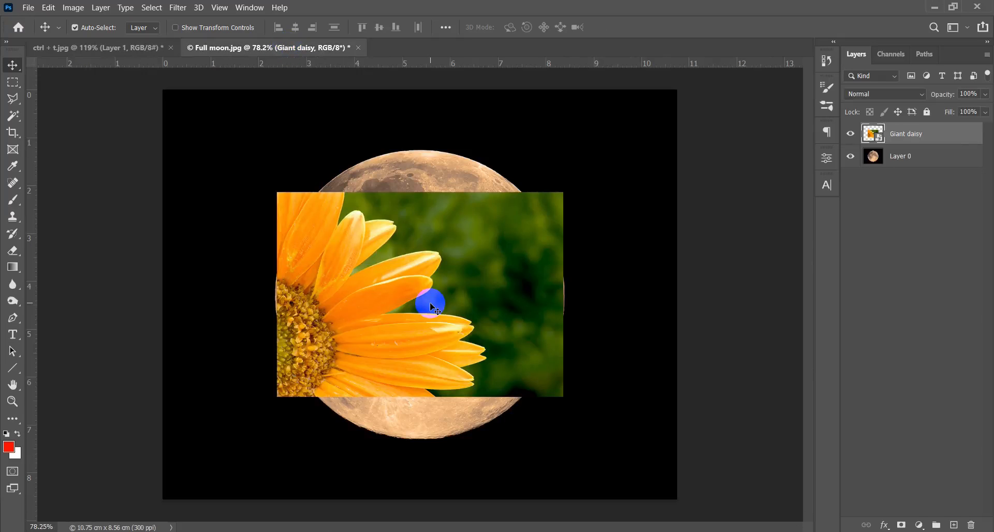
{"action": "key", "text": "ctrl+t"}
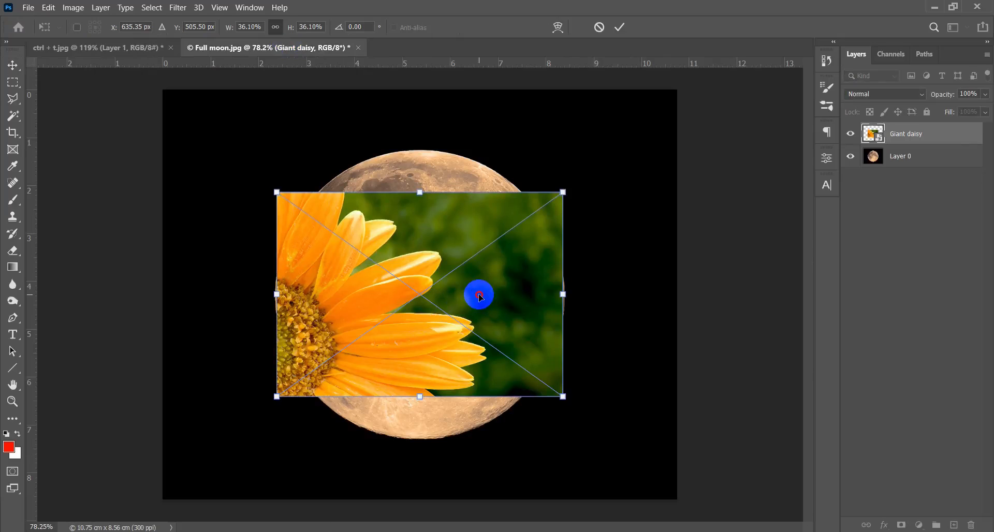
{"action": "left_click_drag", "start_coordinate": [480, 296], "coordinate": [504, 294]}
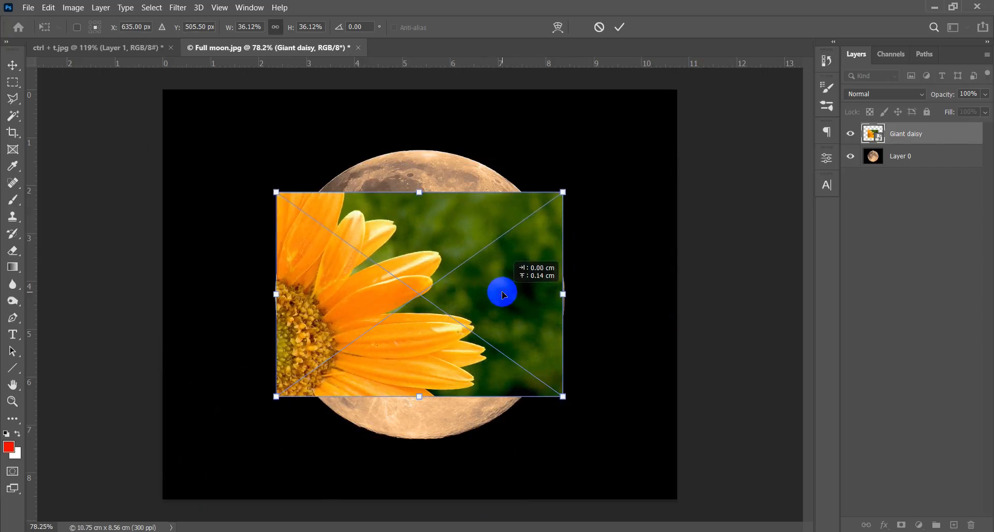
- Return to the ctrl + t.jpg sheet and examine the Rotate column's box and rotation cursor
{"action": "left_click", "coordinate": [102, 48]}
{"action": "scroll", "coordinate": [418, 201], "scroll_direction": "down", "scroll_amount": 2}
{"action": "left_click_drag", "start_coordinate": [485, 213], "coordinate": [425, 253]}
{"action": "scroll", "coordinate": [427, 194], "scroll_direction": "up", "scroll_amount": 5}
{"action": "left_click_drag", "start_coordinate": [430, 294], "coordinate": [393, 257]}
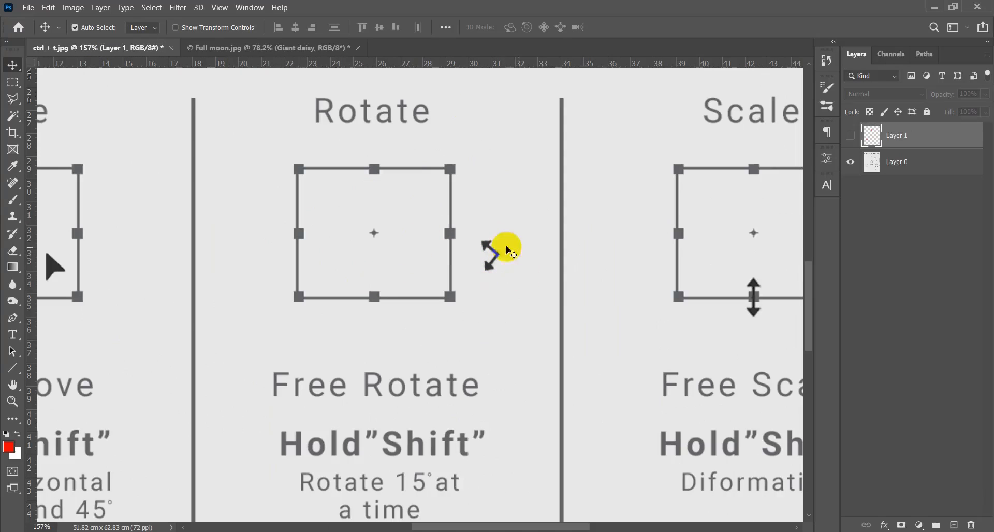
- Try rotating the Giant daisy layer in Full moon.jpg freely around its centre with Free Transform
{"action": "left_click", "coordinate": [266, 47]}
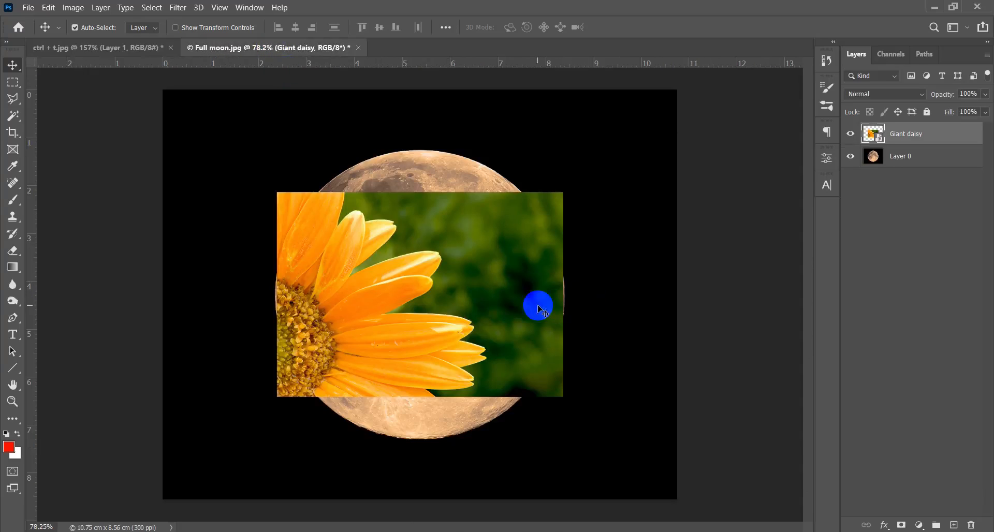
{"action": "key", "text": "ctrl+t"}
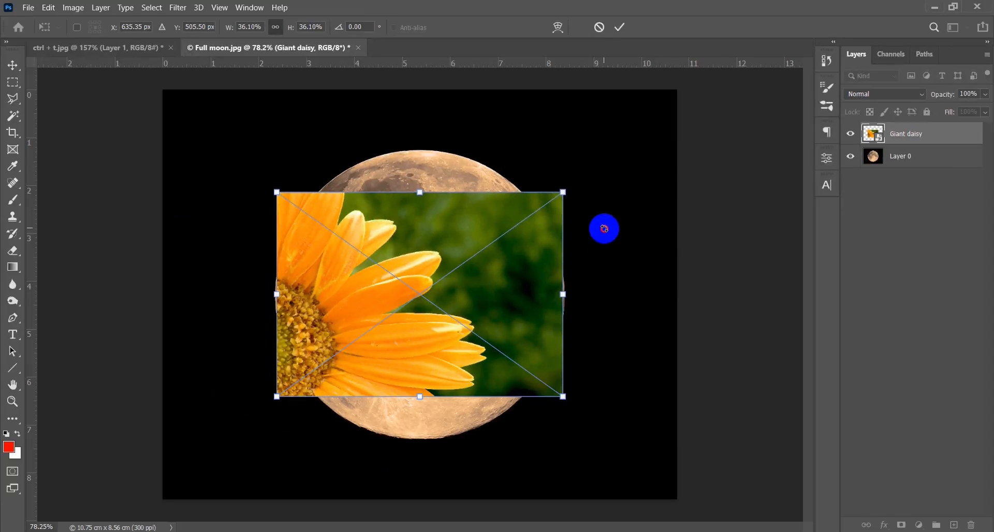
{"action": "left_click_drag", "start_coordinate": [604, 229], "coordinate": [587, 288]}
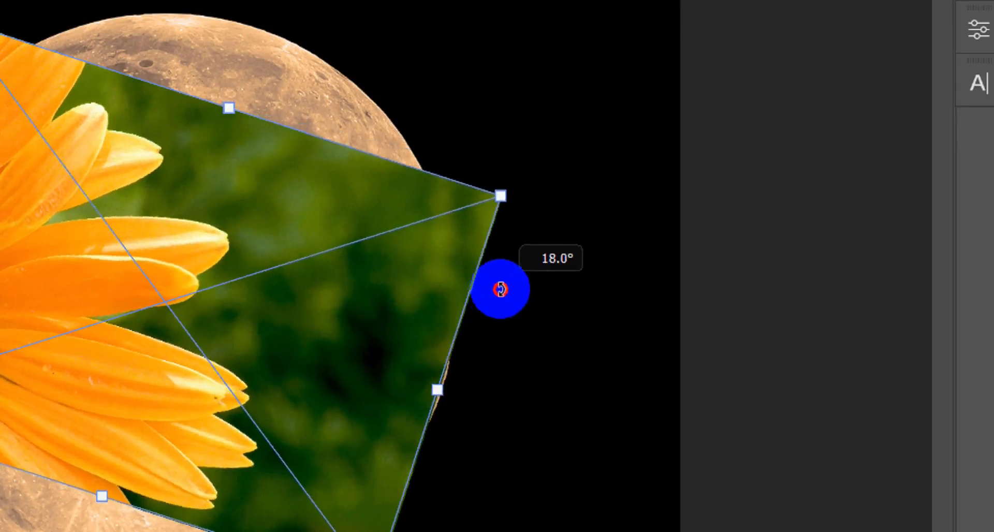
{"action": "left_click_drag", "start_coordinate": [501, 290], "coordinate": [407, 59]}
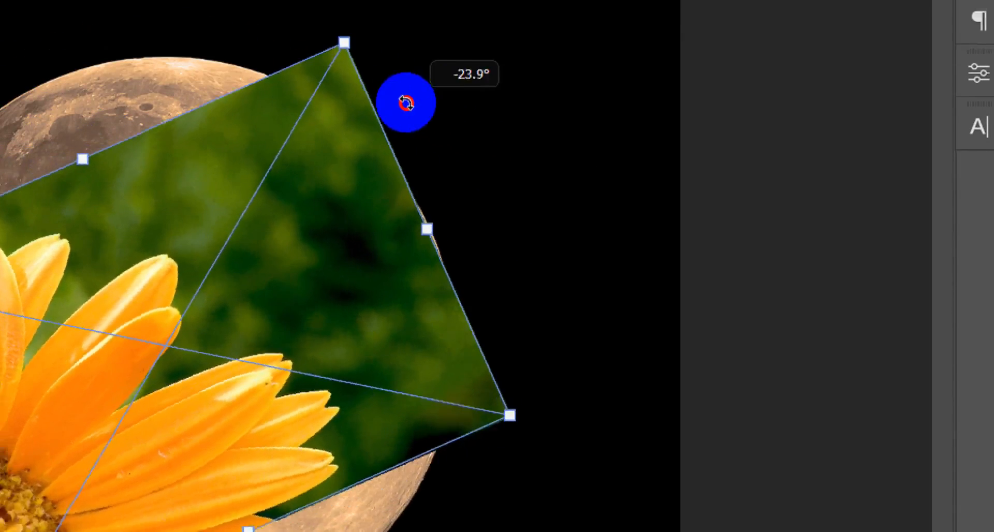
{"action": "mouse_move", "coordinate": [406, 102]}
{"action": "left_mouse_down"}
{"action": "mouse_move", "coordinate": [315, 48]}
{"action": "mouse_move", "coordinate": [293, 22]}
{"action": "mouse_move", "coordinate": [403, 102]}
{"action": "left_mouse_up"}
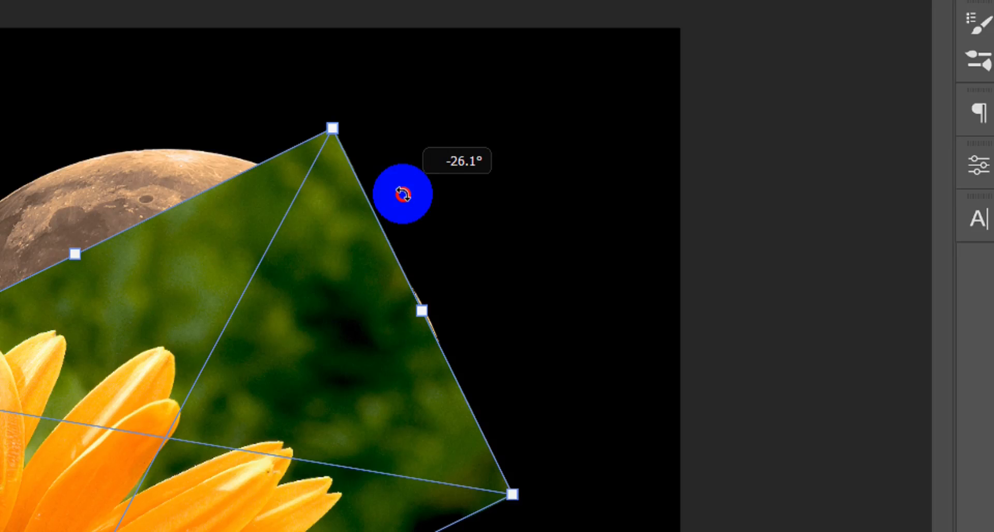
{"action": "left_click_drag", "start_coordinate": [403, 195], "coordinate": [482, 300]}
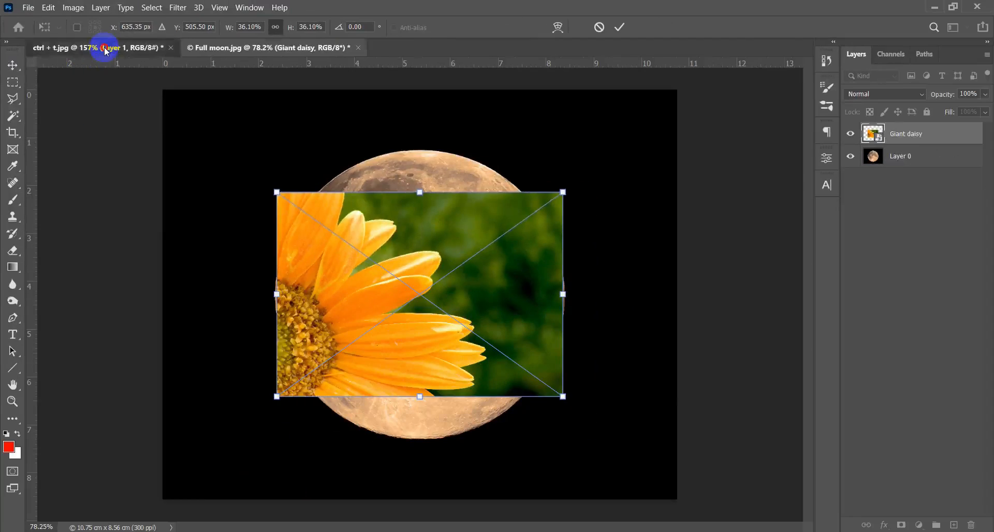
- Read the Hold"Shift" instructions in the Rotate column of ctrl + t.jpg and go back to Full moon.jpg
{"action": "left_click", "coordinate": [101, 46]}
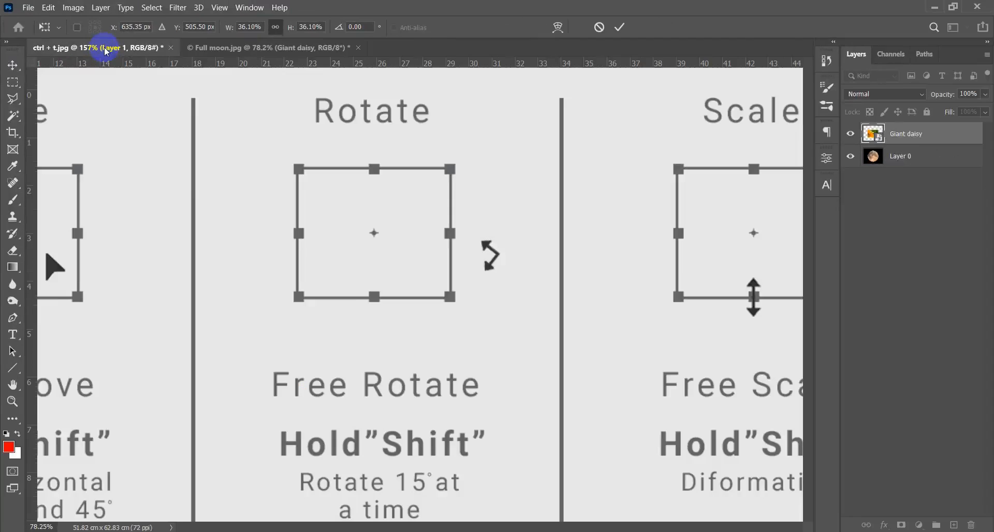
{"action": "left_click_drag", "start_coordinate": [357, 415], "coordinate": [384, 268]}
{"action": "left_click_drag", "start_coordinate": [427, 306], "coordinate": [422, 394]}
{"action": "left_click_drag", "start_coordinate": [444, 324], "coordinate": [456, 291]}
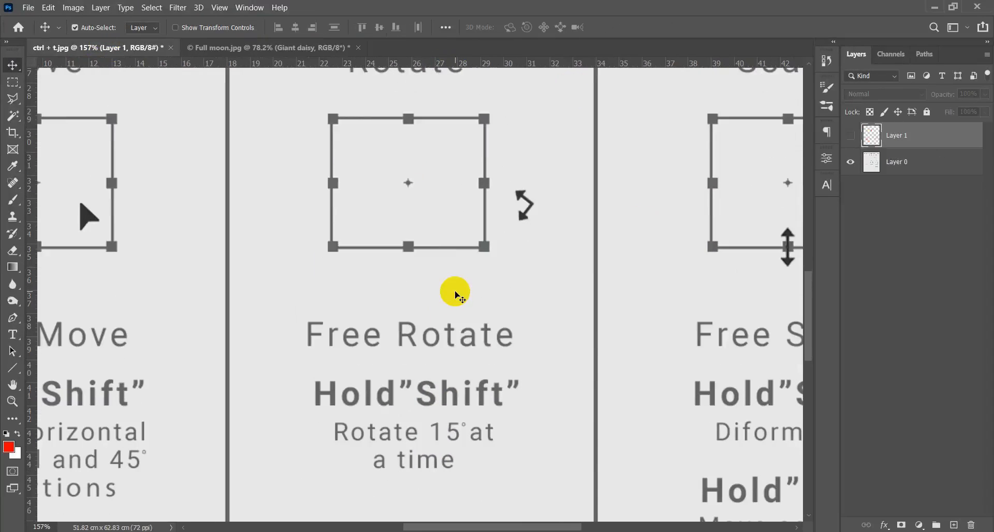
{"action": "left_click", "coordinate": [266, 47]}
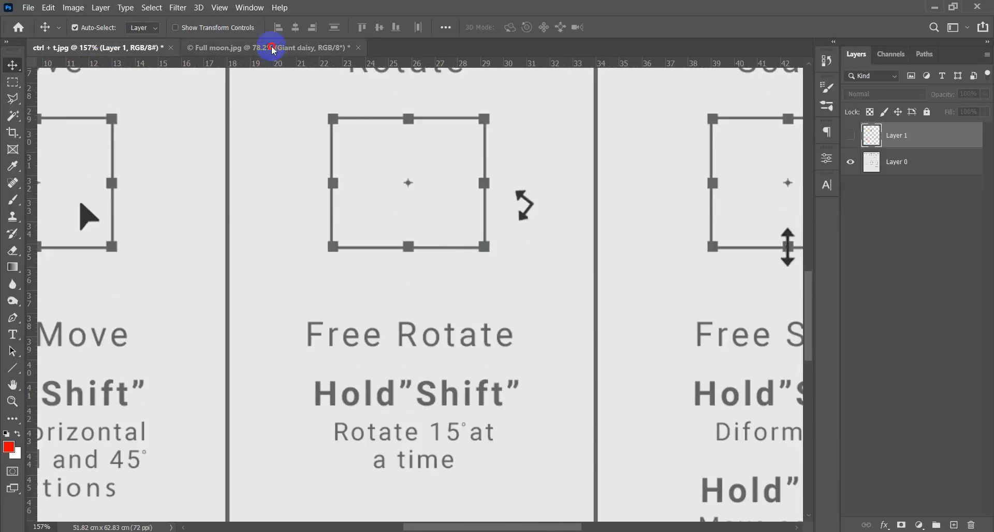
- Try rotating the Giant daisy layer in 15° increments to -15° and -30° with Free Transform, and bring it back to 0°
{"action": "scroll", "coordinate": [482, 337], "scroll_direction": "up", "scroll_amount": 1}
{"action": "key", "text": "ctrl+t"}
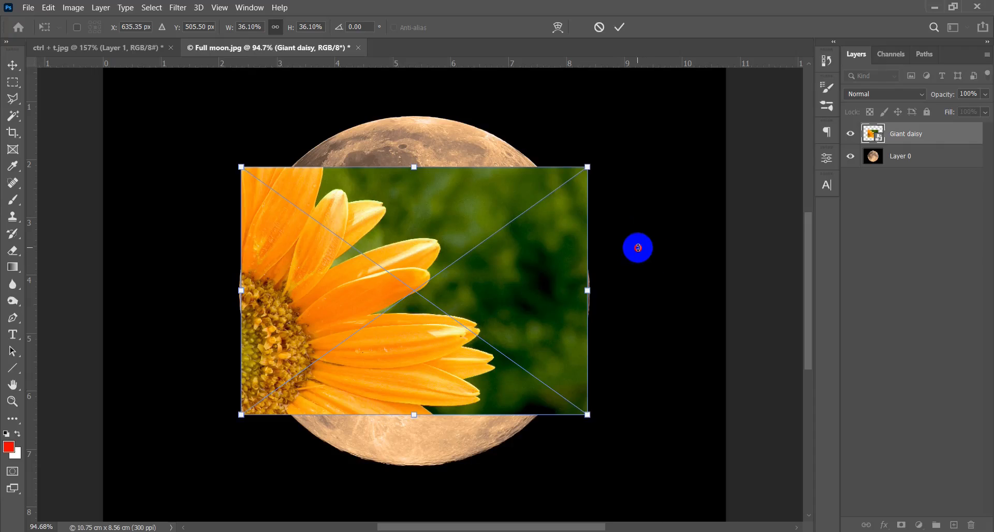
{"action": "left_click_drag", "start_coordinate": [638, 248], "coordinate": [629, 205]}
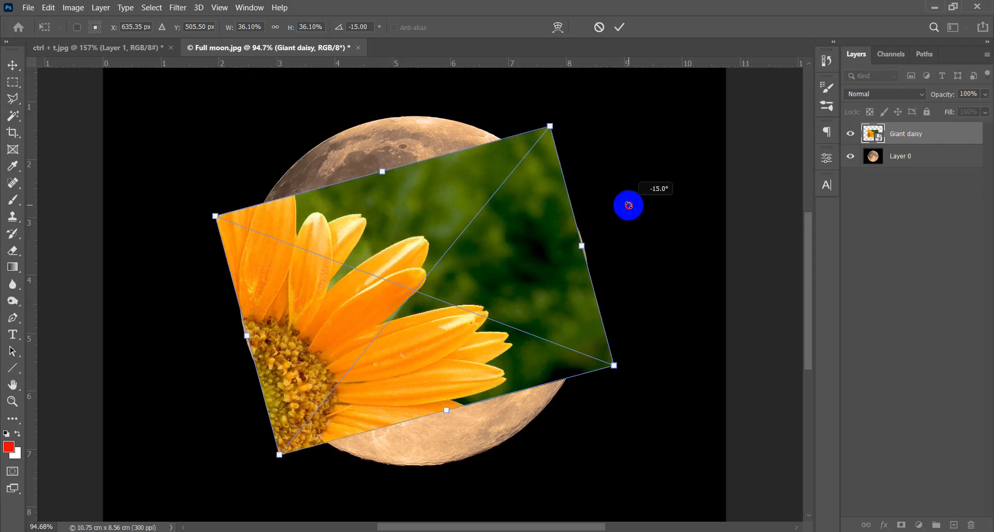
{"action": "left_click_drag", "start_coordinate": [628, 205], "coordinate": [574, 145]}
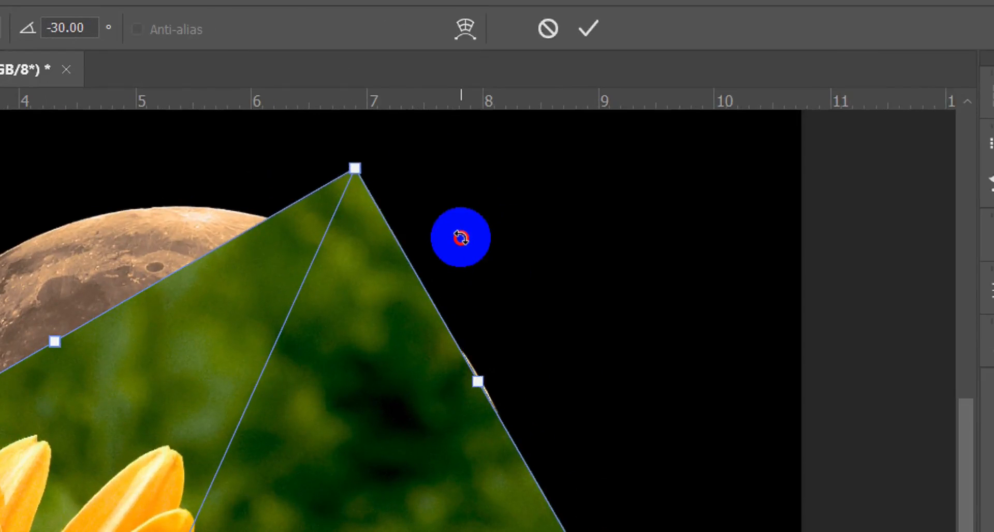
{"action": "left_click_drag", "start_coordinate": [461, 238], "coordinate": [669, 436]}
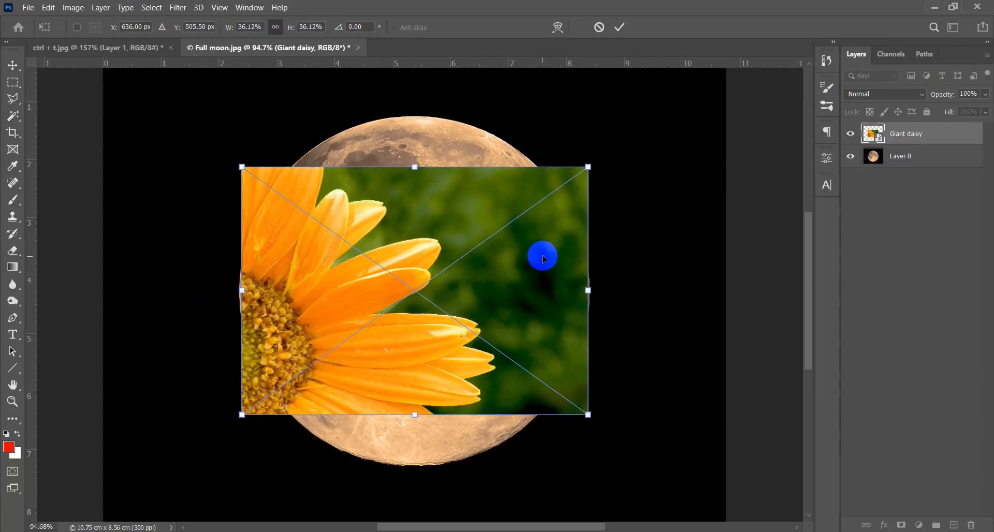
{"action": "double_click", "coordinate": [544, 259]}
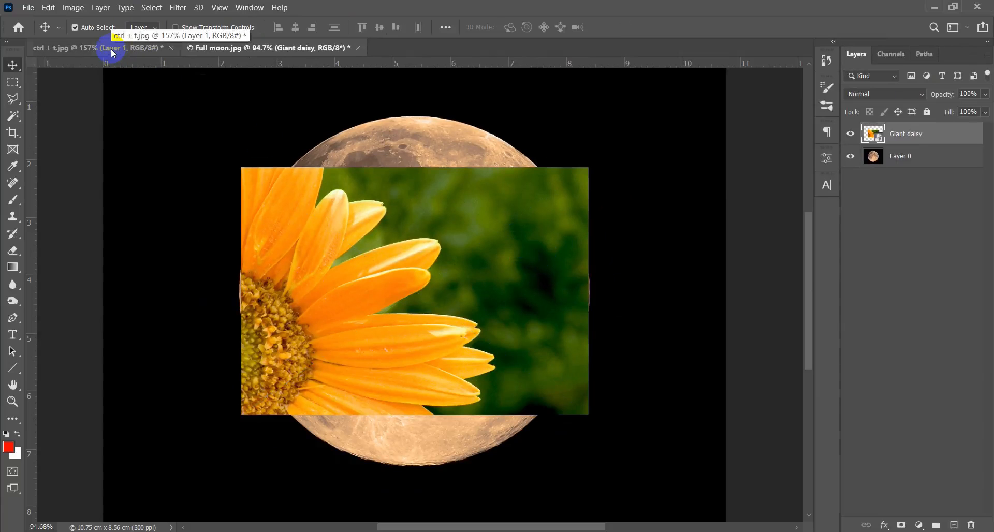
{"action": "left_click_drag", "start_coordinate": [445, 288], "coordinate": [462, 285]}
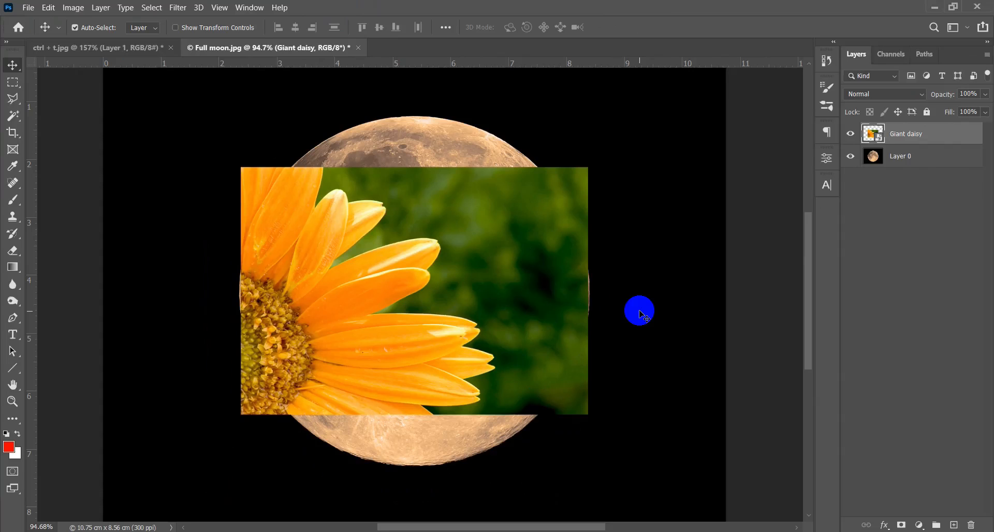
- Try rotating the Giant daisy layer by an exact 33° angle with Free Transform, and undo the rotation
{"action": "key", "text": "ctrl+t"}
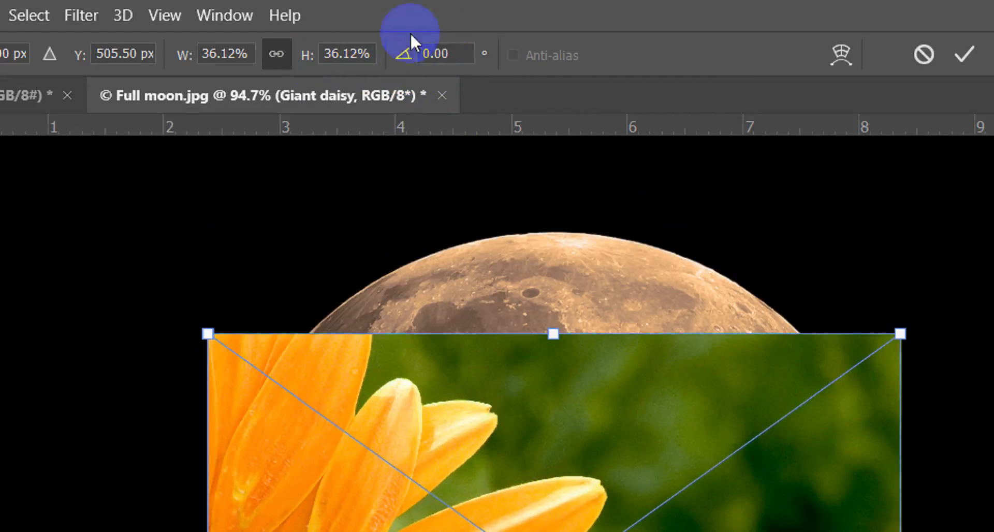
{"action": "left_click", "coordinate": [449, 52]}
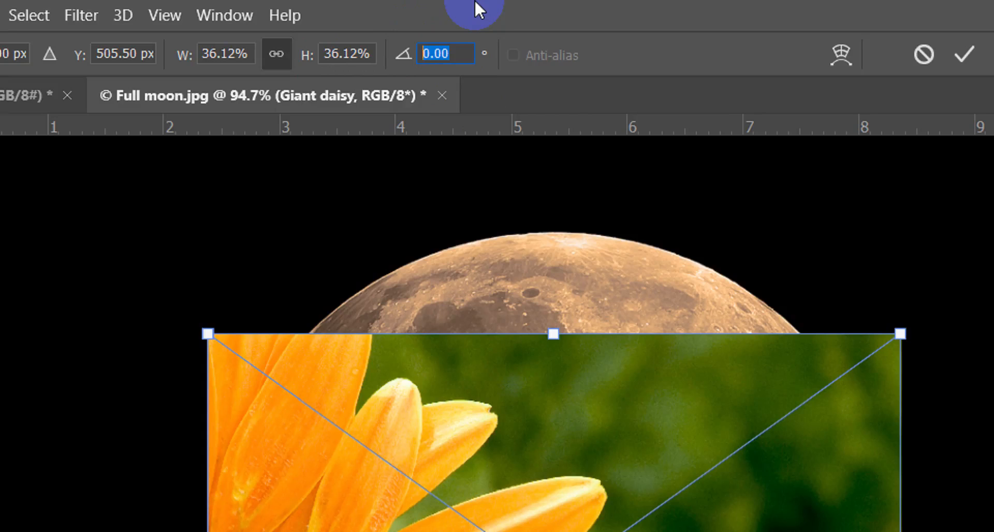
{"action": "type", "text": "33"}
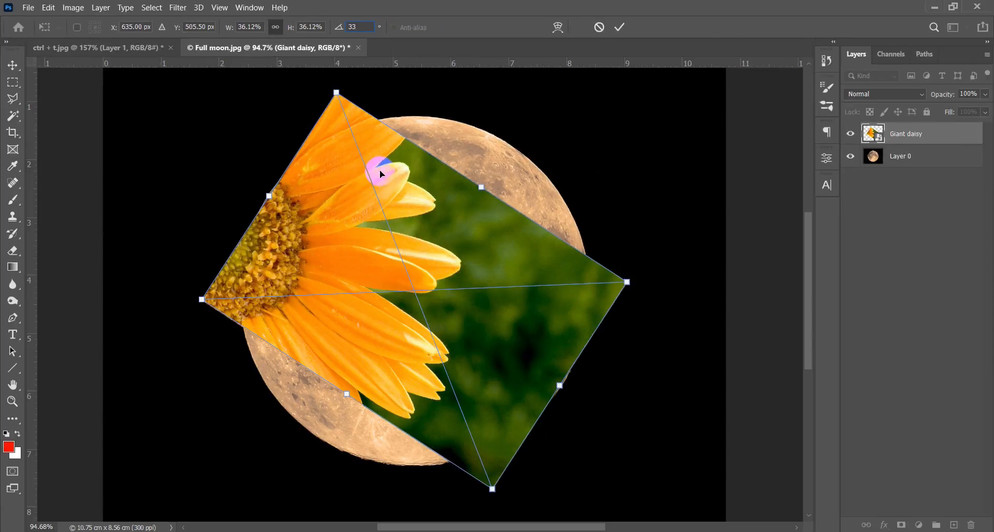
{"action": "key", "text": "Return"}
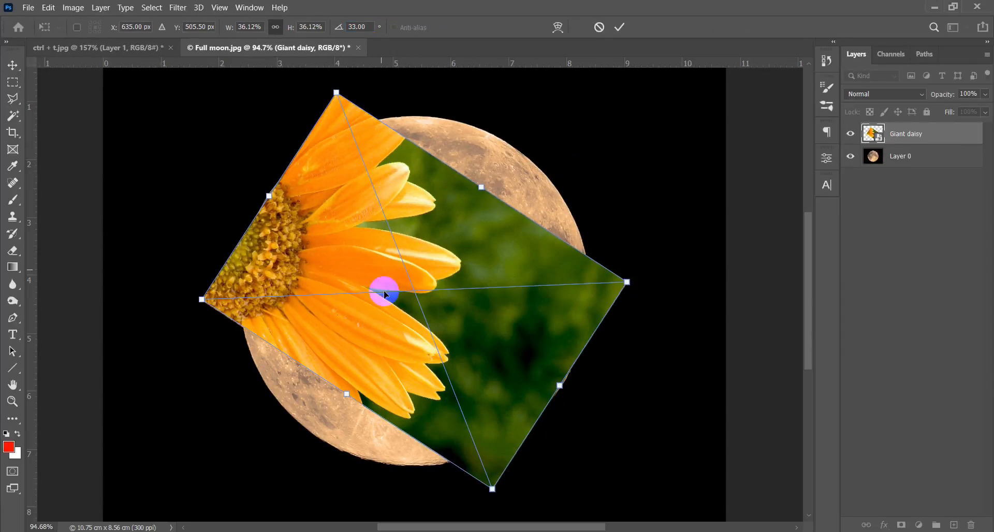
{"action": "key", "text": "Return"}
{"action": "mouse_move", "coordinate": [434, 290]}
{"action": "left_mouse_down"}
{"action": "mouse_move", "coordinate": [448, 270]}
{"action": "mouse_move", "coordinate": [434, 278]}
{"action": "left_mouse_up"}
{"action": "key", "text": "ctrl+z"}
{"action": "key", "text": "ctrl+z"}
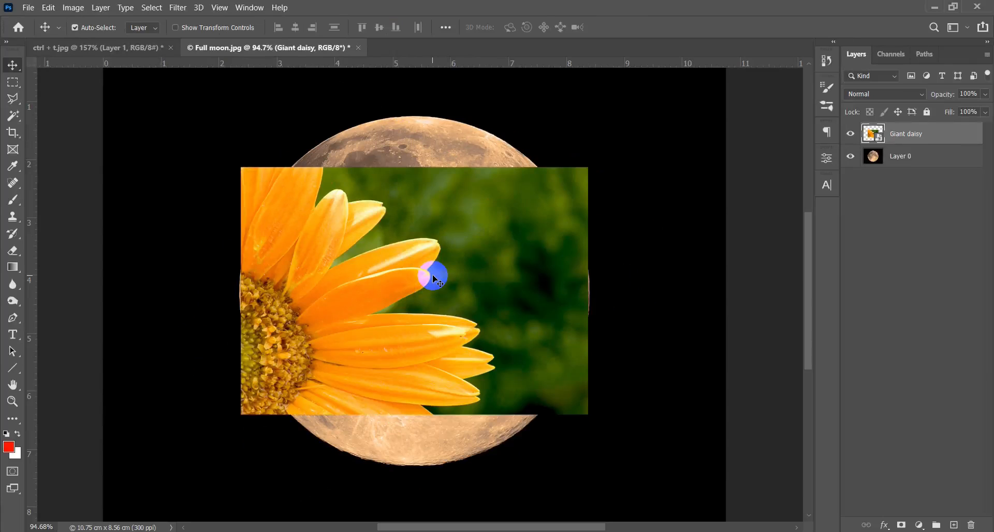
- Return to ctrl + t.jpg and examine the Scale column's box and its three scaling cursors
{"action": "key", "text": "ctrl+t"}
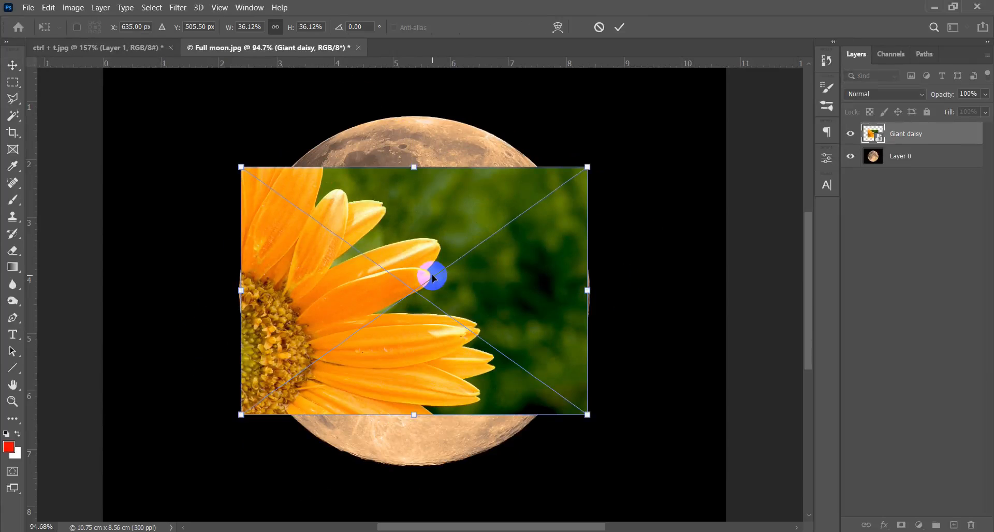
{"action": "left_click", "coordinate": [155, 47]}
{"action": "scroll", "coordinate": [379, 243], "scroll_direction": "down", "scroll_amount": 3}
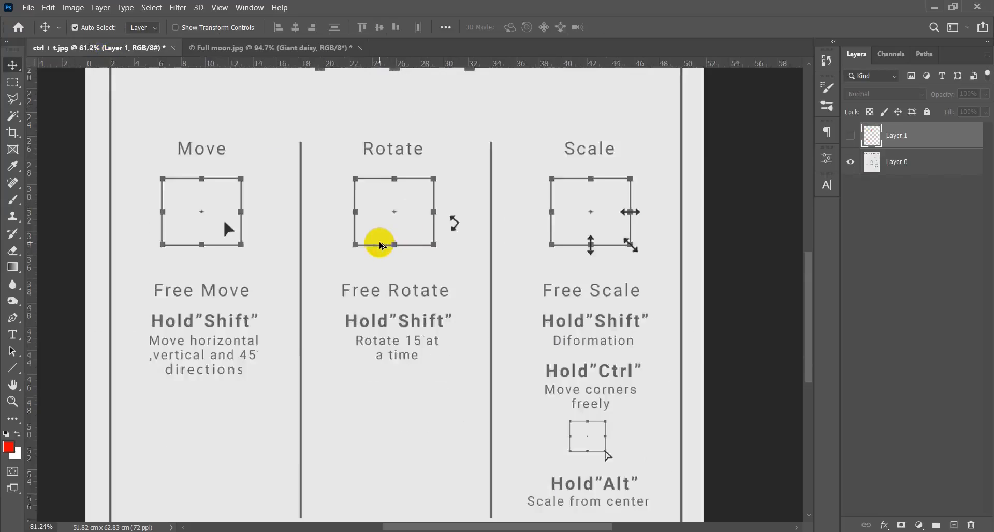
{"action": "scroll", "coordinate": [379, 244], "scroll_direction": "down", "scroll_amount": 3}
{"action": "left_click_drag", "start_coordinate": [497, 259], "coordinate": [380, 260]}
{"action": "scroll", "coordinate": [413, 289], "scroll_direction": "up", "scroll_amount": 4}
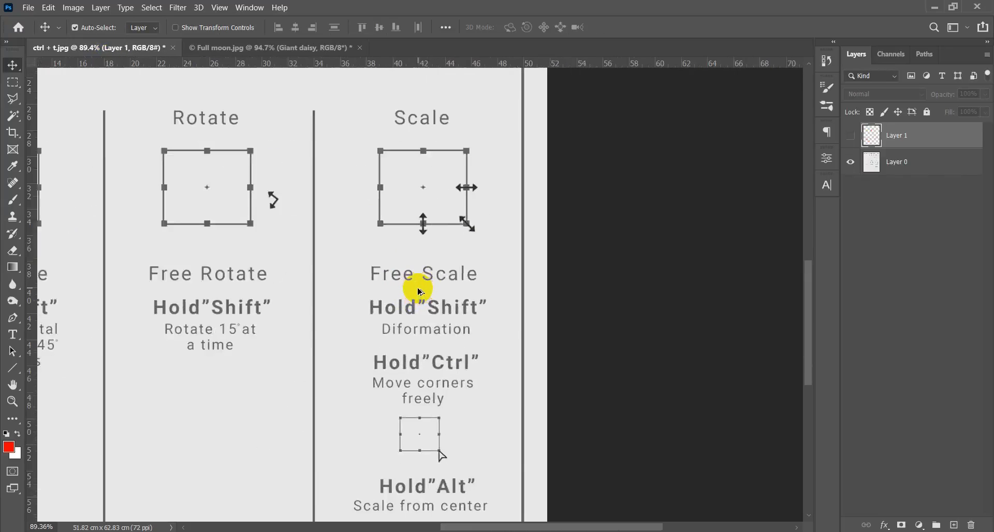
{"action": "scroll", "coordinate": [420, 291], "scroll_direction": "up", "scroll_amount": 2}
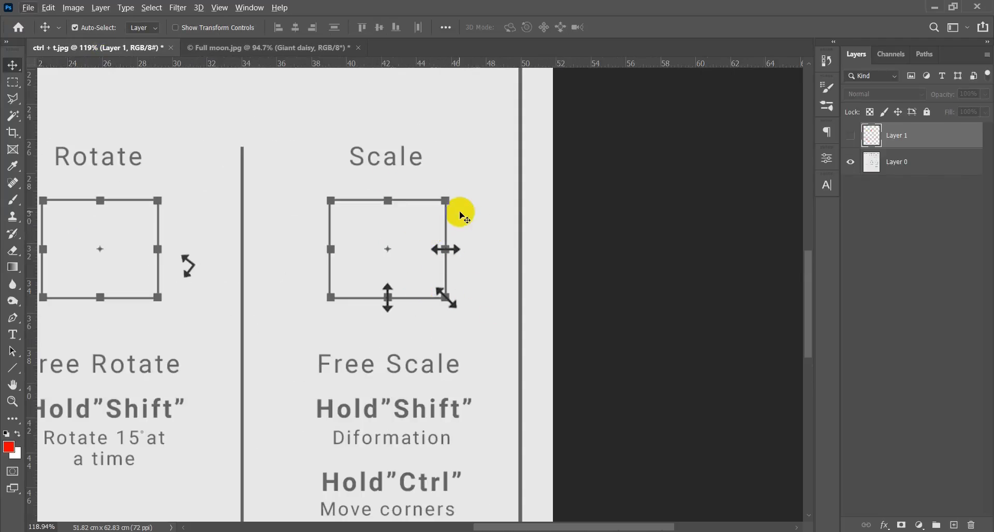
- Get the Brush tool ready and add a new empty layer above the hidden Layer 1 in ctrl + t.jpg
{"action": "key", "text": "b"}
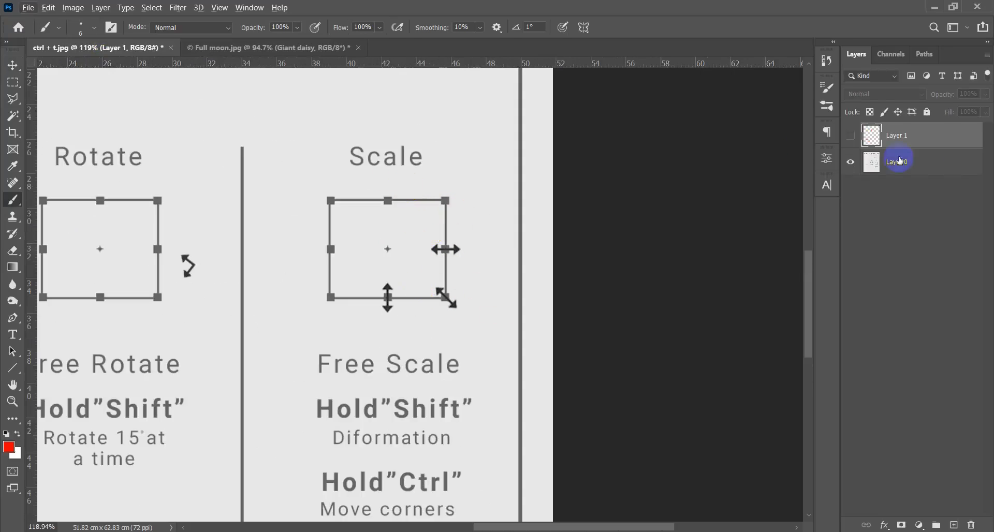
{"action": "left_click", "coordinate": [851, 136]}
{"action": "left_click", "coordinate": [851, 136]}
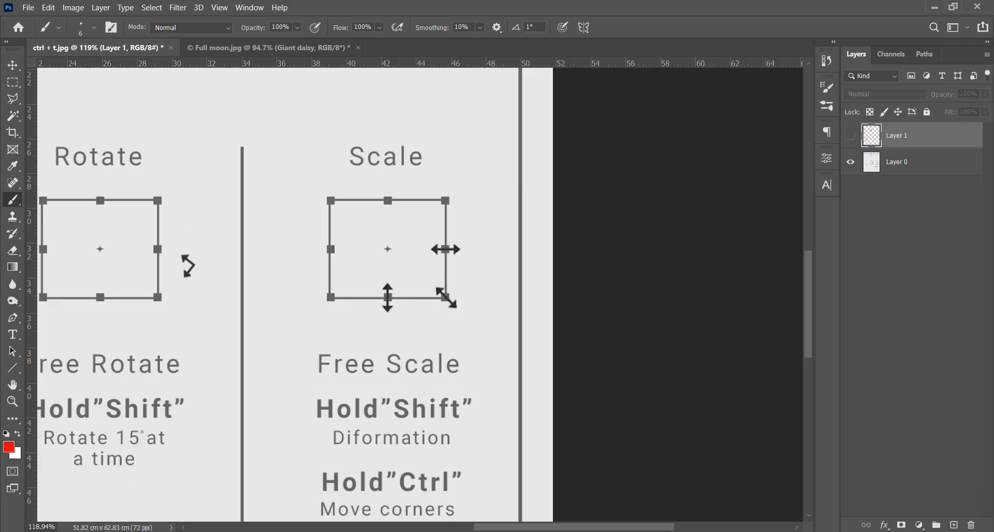
{"action": "left_click", "coordinate": [951, 524]}
- Try marking the vertical and diagonal scaling arrows of the Scale box with red brush strokes, and undo the marks
{"action": "scroll", "coordinate": [386, 290], "scroll_direction": "up", "scroll_amount": 2}
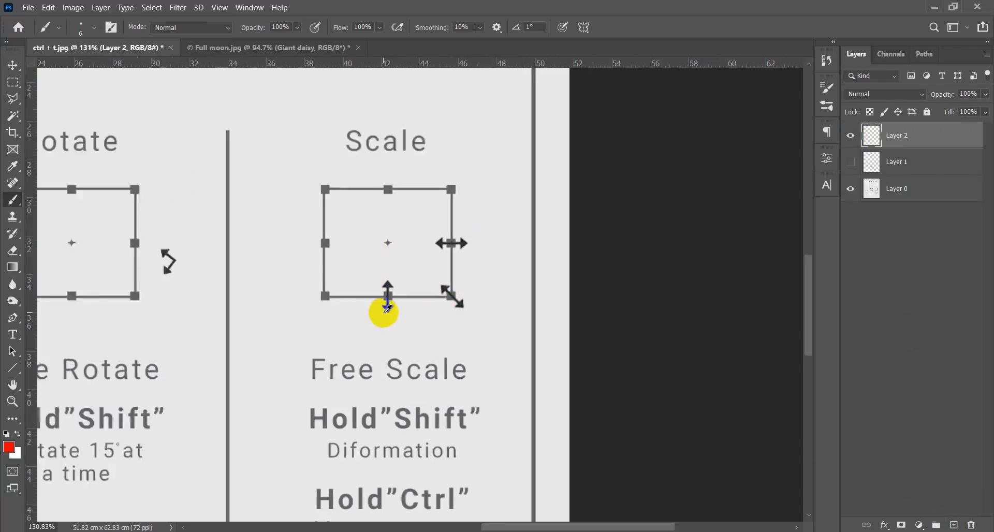
{"action": "left_click_drag", "start_coordinate": [400, 326], "coordinate": [416, 310]}
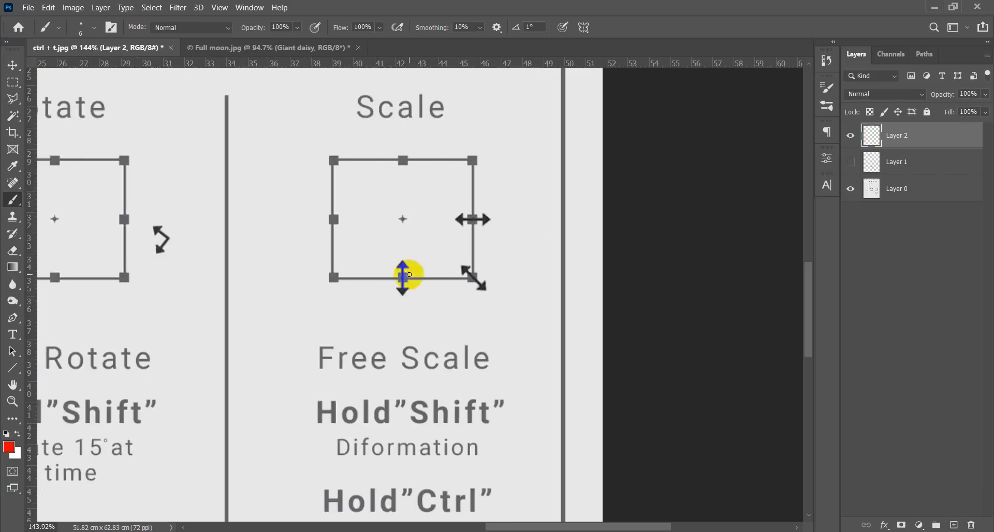
{"action": "left_click_drag", "start_coordinate": [404, 262], "coordinate": [402, 295]}
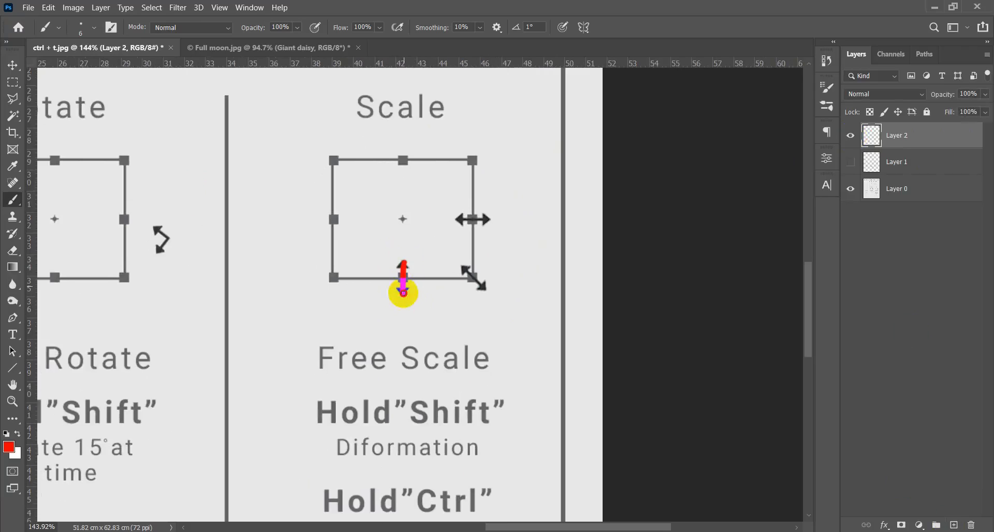
{"action": "left_click_drag", "start_coordinate": [466, 269], "coordinate": [481, 287]}
{"action": "key", "text": "ctrl+z"}
- Try scaling the Giant daisy layer in Full moon.jpg proportionally from its side, bottom and top edges with Free Transform
{"action": "left_click", "coordinate": [299, 49]}
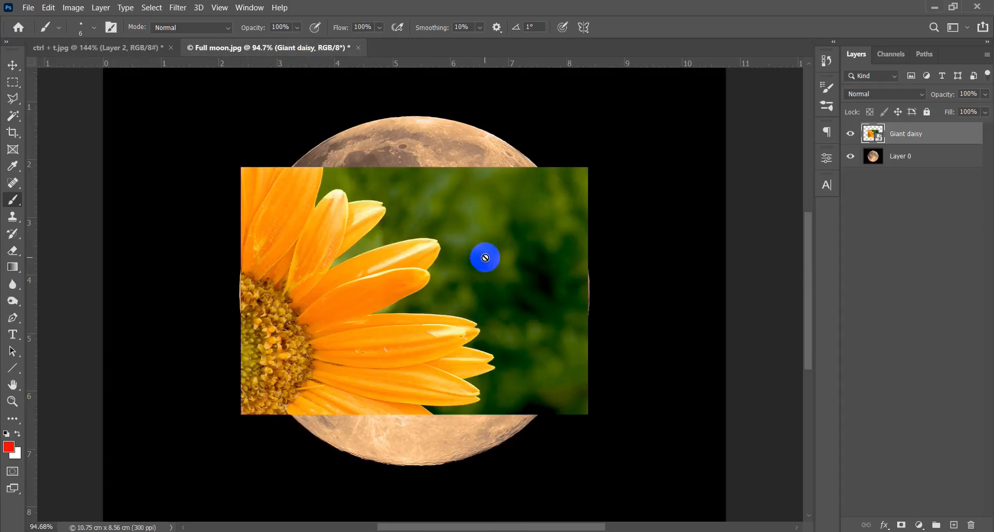
{"action": "key", "text": "ctrl+t"}
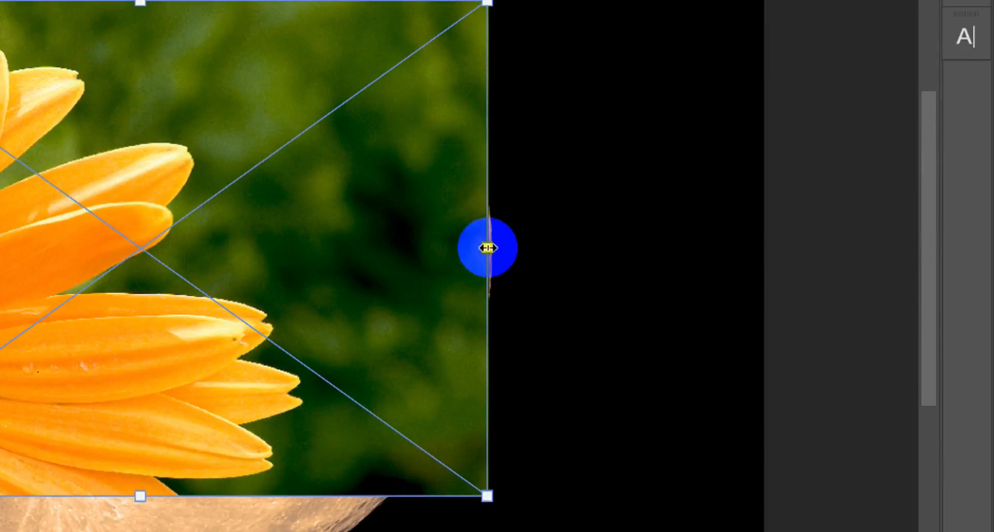
{"action": "left_click_drag", "start_coordinate": [488, 248], "coordinate": [570, 254]}
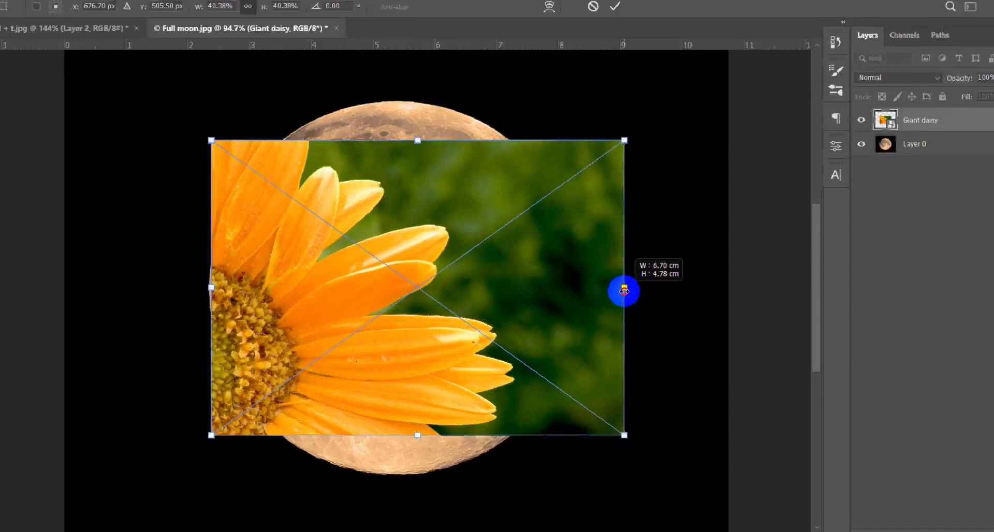
{"action": "left_click_drag", "start_coordinate": [625, 291], "coordinate": [526, 309]}
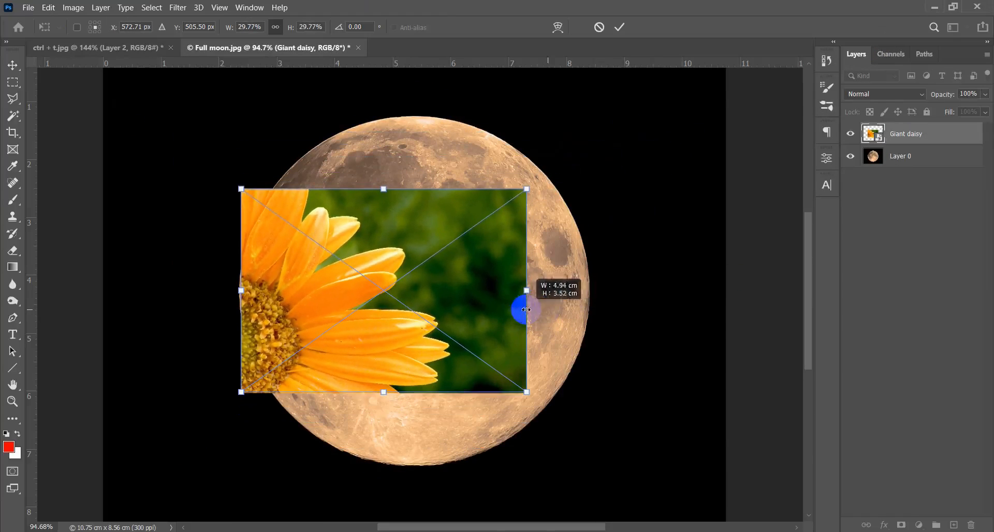
{"action": "left_click_drag", "start_coordinate": [386, 394], "coordinate": [383, 425]}
{"action": "mouse_move", "coordinate": [222, 199]}
{"action": "left_mouse_down"}
{"action": "mouse_move", "coordinate": [182, 159]}
{"action": "mouse_move", "coordinate": [140, 140]}
{"action": "mouse_move", "coordinate": [304, 249]}
{"action": "mouse_move", "coordinate": [212, 187]}
{"action": "left_mouse_up"}
{"action": "left_click_drag", "start_coordinate": [381, 183], "coordinate": [381, 135]}
- Underline "Diformation" beneath Hold"Shift" in the Scale column of ctrl + t.jpg with a red brush stroke
{"action": "left_click", "coordinate": [116, 48]}
{"action": "left_click_drag", "start_coordinate": [611, 386], "coordinate": [425, 250]}
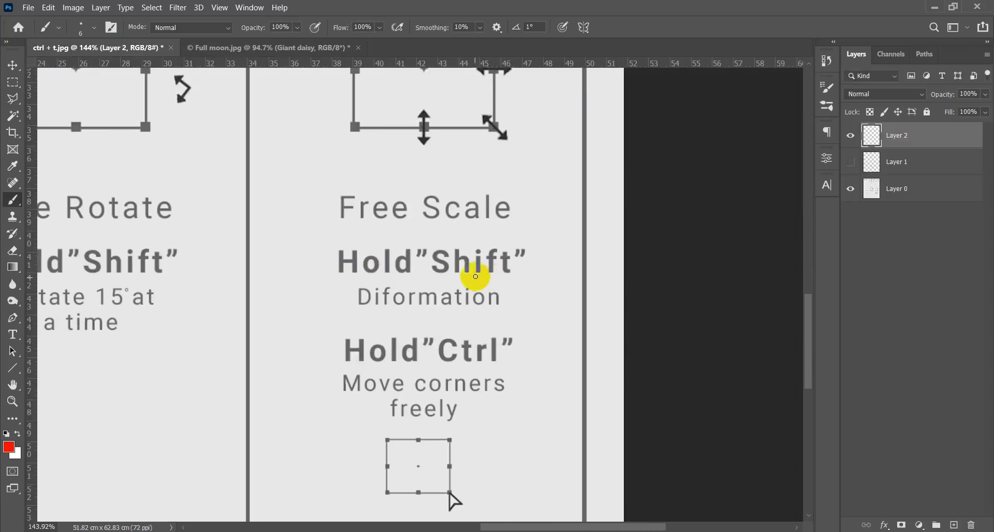
{"action": "left_click_drag", "start_coordinate": [365, 313], "coordinate": [505, 313]}
- Try deforming the Giant daisy layer in Full moon.jpg to 43.62% width and 23.21% height with Free Transform, and cancel it
{"action": "left_click", "coordinate": [256, 48]}
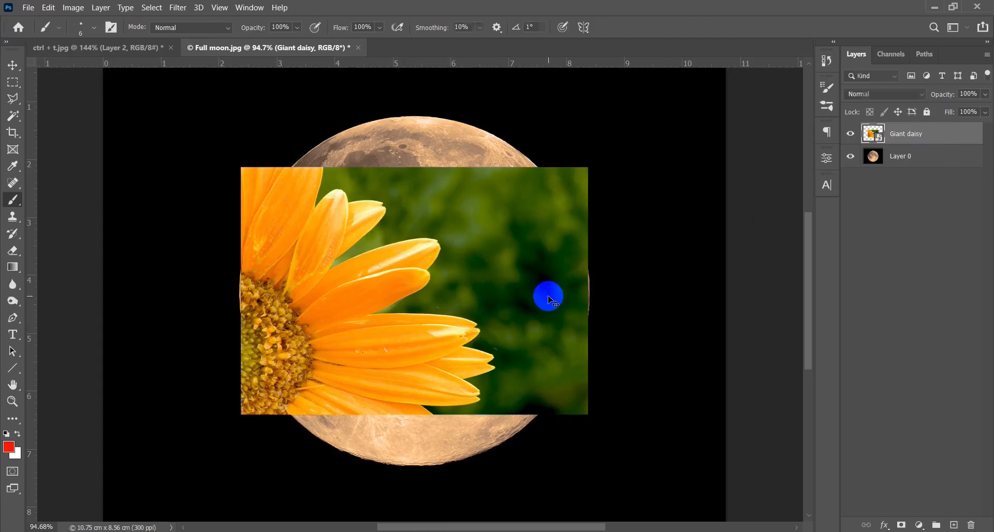
{"action": "key", "text": "ctrl+t"}
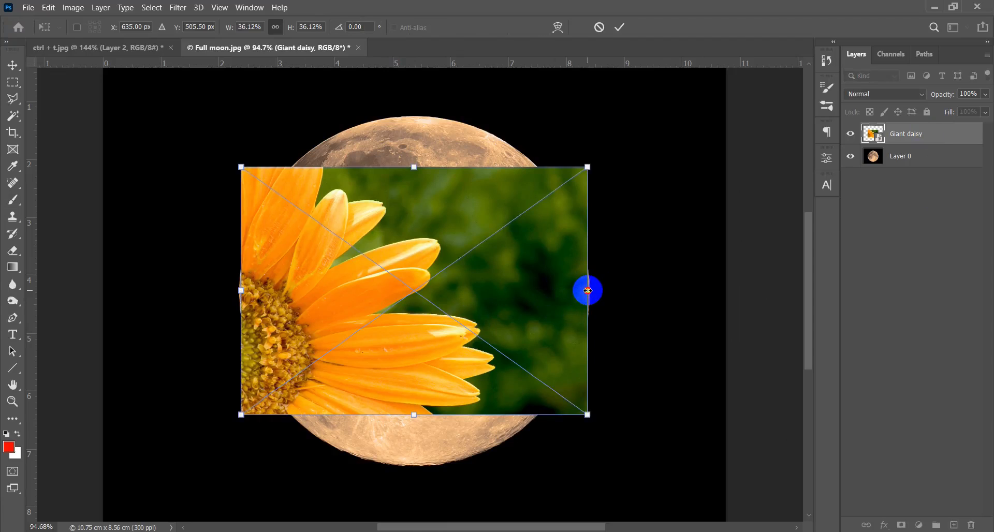
{"action": "left_click_drag", "start_coordinate": [588, 290], "coordinate": [644, 303]}
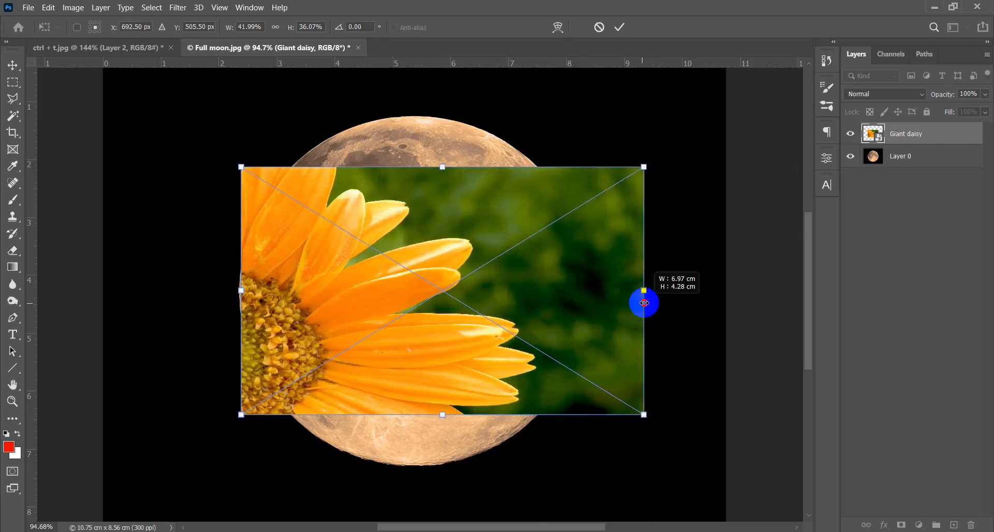
{"action": "left_click_drag", "start_coordinate": [442, 168], "coordinate": [442, 250]}
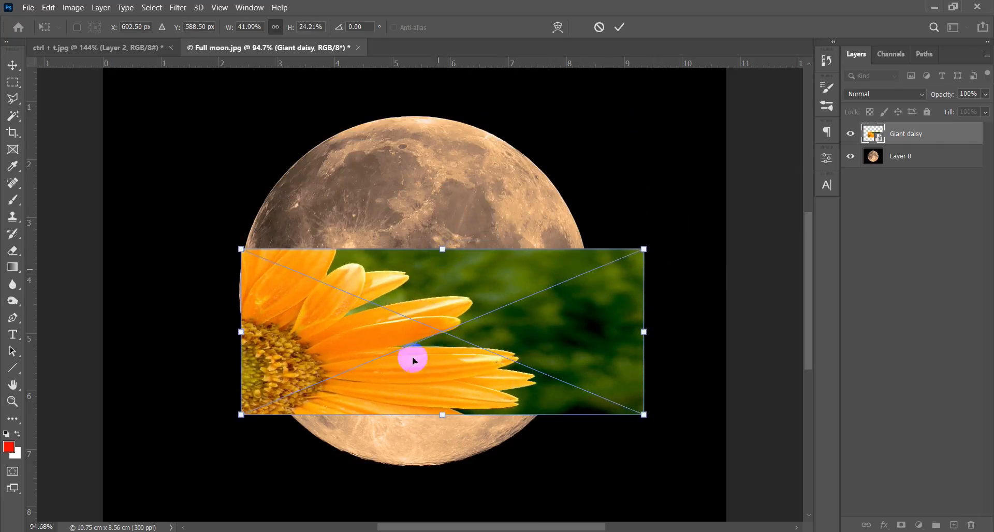
{"action": "mouse_move", "coordinate": [239, 416]}
{"action": "left_mouse_down"}
{"action": "mouse_move", "coordinate": [162, 466]}
{"action": "mouse_move", "coordinate": [171, 397]}
{"action": "mouse_move", "coordinate": [328, 341]}
{"action": "mouse_move", "coordinate": [419, 444]}
{"action": "mouse_move", "coordinate": [273, 499]}
{"action": "mouse_move", "coordinate": [185, 420]}
{"action": "mouse_move", "coordinate": [257, 324]}
{"action": "mouse_move", "coordinate": [415, 357]}
{"action": "mouse_move", "coordinate": [284, 465]}
{"action": "mouse_move", "coordinate": [227, 468]}
{"action": "mouse_move", "coordinate": [225, 408]}
{"action": "left_mouse_up"}
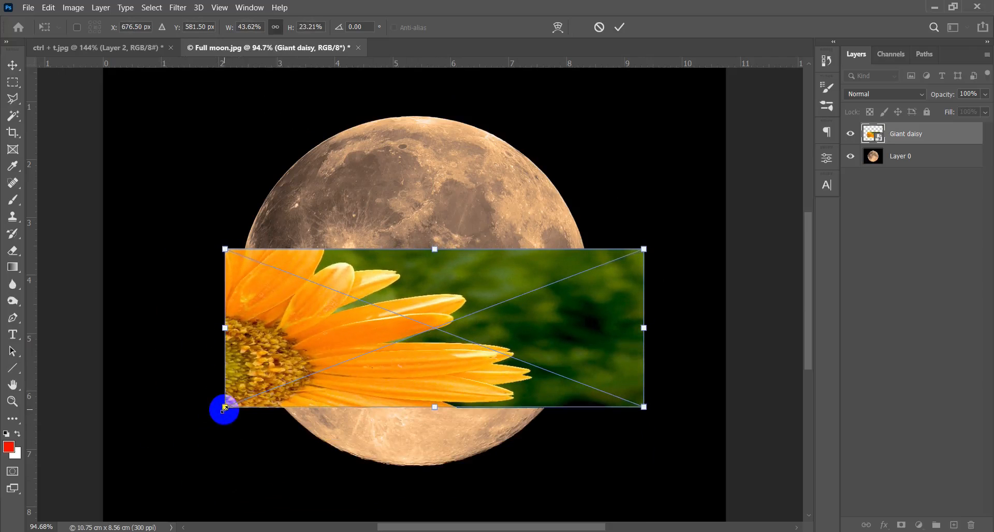
{"action": "key", "text": "Escape"}
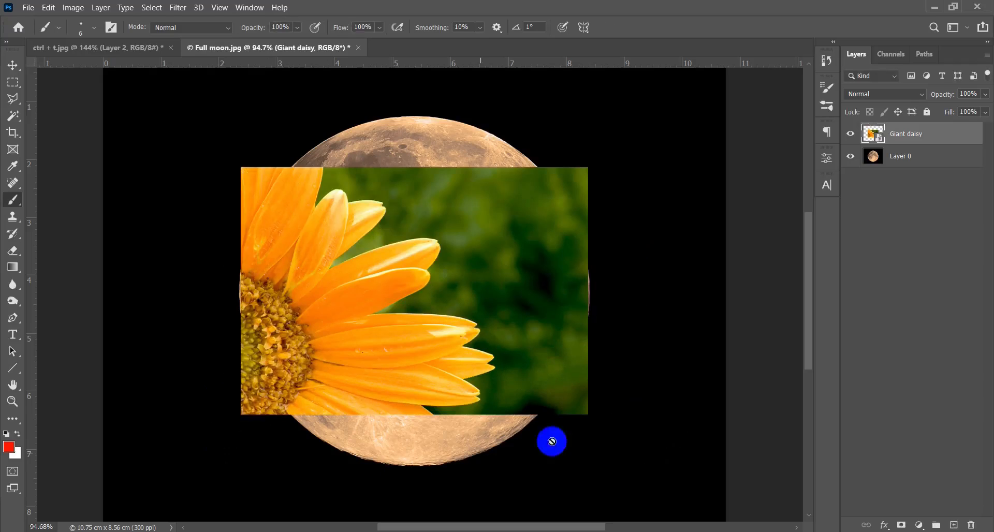
- Shift the Giant daisy layer slightly downward over the moon with the Move tool
{"action": "key", "text": "v"}
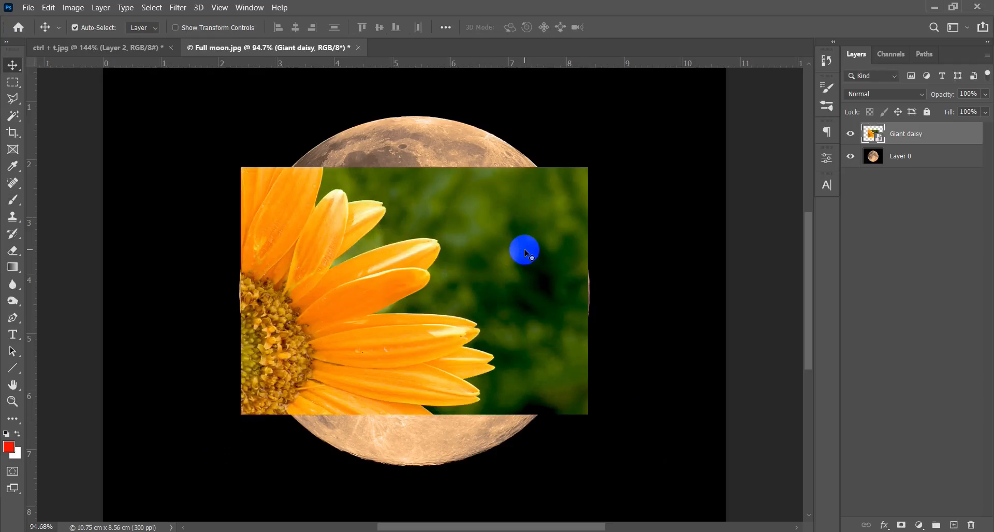
{"action": "mouse_move", "coordinate": [455, 305]}
{"action": "left_mouse_down"}
{"action": "mouse_move", "coordinate": [528, 272]}
{"action": "mouse_move", "coordinate": [455, 309]}
{"action": "left_mouse_up"}
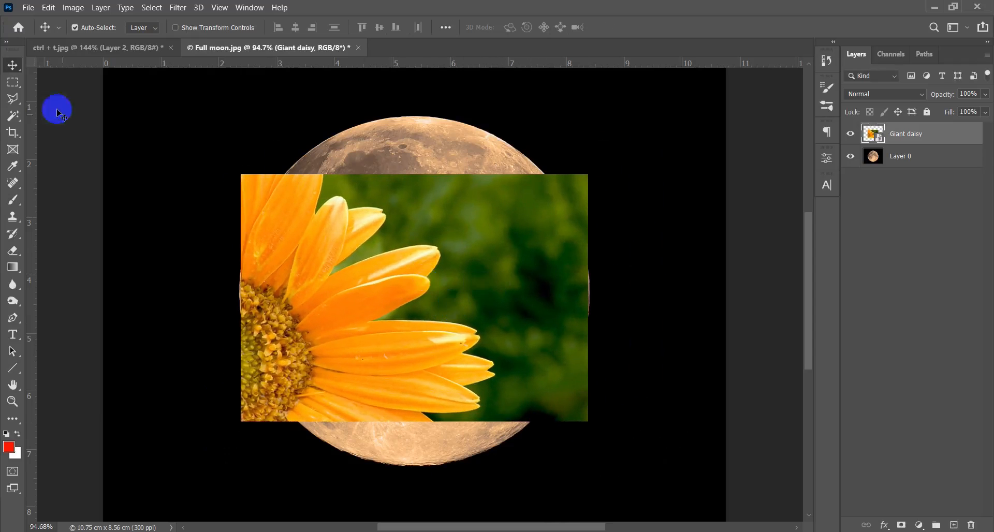
- Underline "Move corners" beneath Hold"Ctrl" in the Scale column of ctrl + t.jpg with a red brush stroke
{"action": "left_click", "coordinate": [78, 47]}
{"action": "left_click_drag", "start_coordinate": [607, 330], "coordinate": [439, 273]}
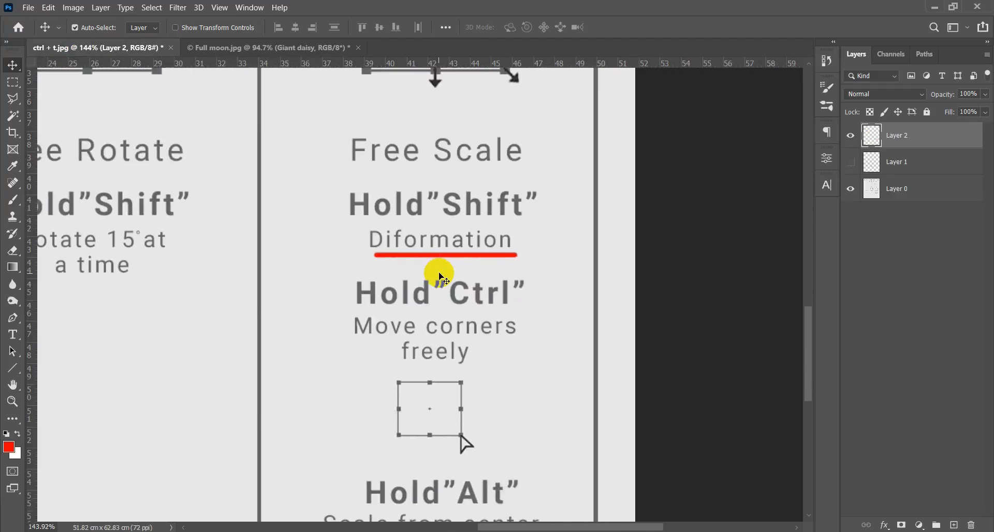
{"action": "key", "text": "b"}
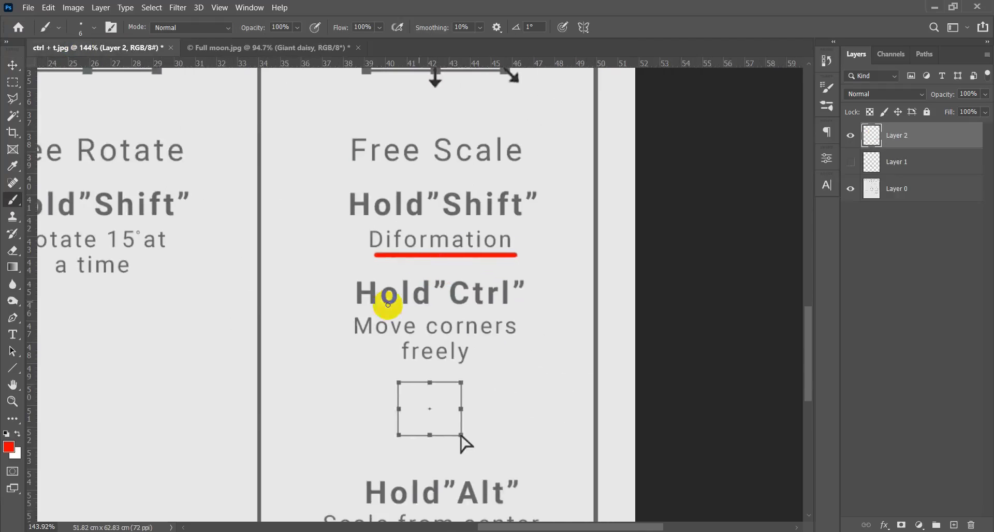
{"action": "left_click_drag", "start_coordinate": [343, 340], "coordinate": [538, 337]}
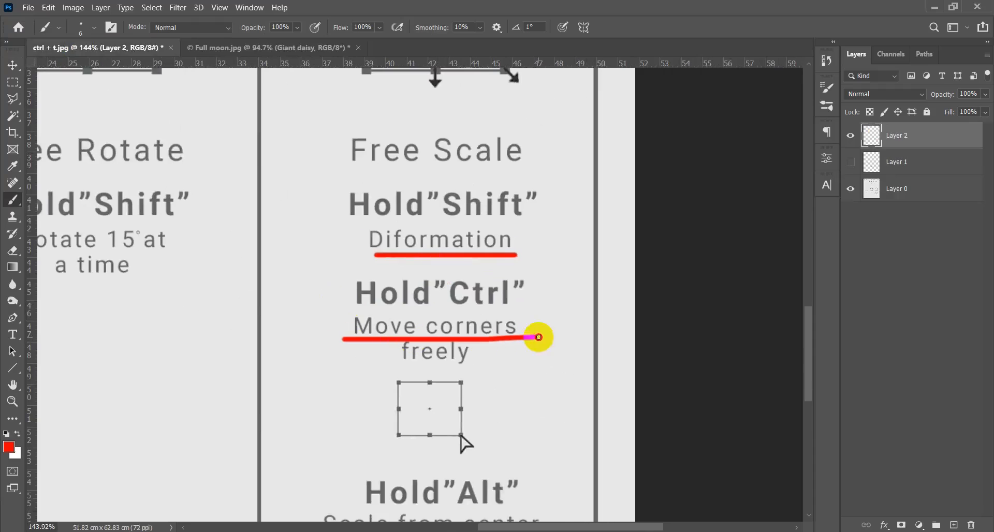
- Underline "freely" beneath Hold"Ctrl" in the Scale column with a red brush stroke
{"action": "left_click_drag", "start_coordinate": [384, 369], "coordinate": [475, 368]}
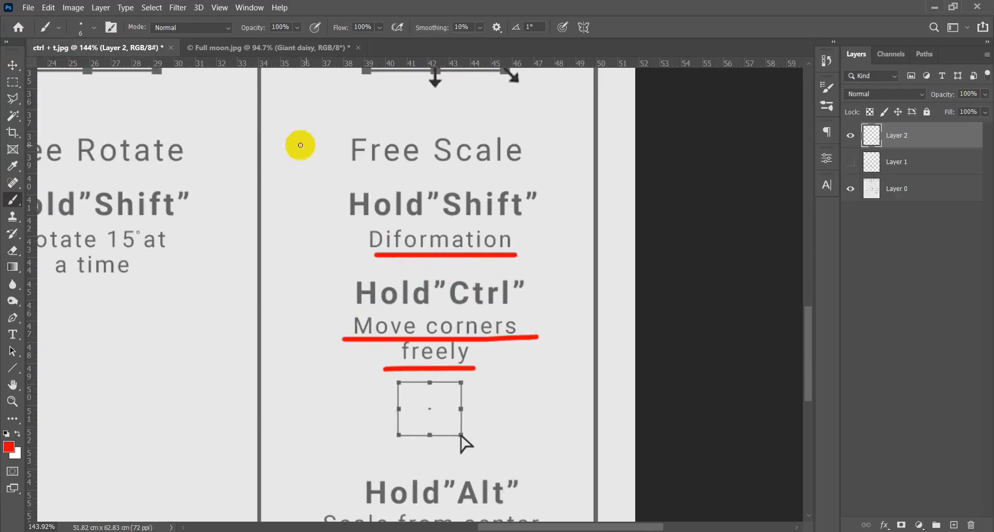
- Distort the Giant daisy layer in Full moon.jpg with Free Transform, moving its corners freely into a wedge that narrows toward the right, and apply it
{"action": "left_click", "coordinate": [269, 48]}
{"action": "key", "text": "ctrl+t"}
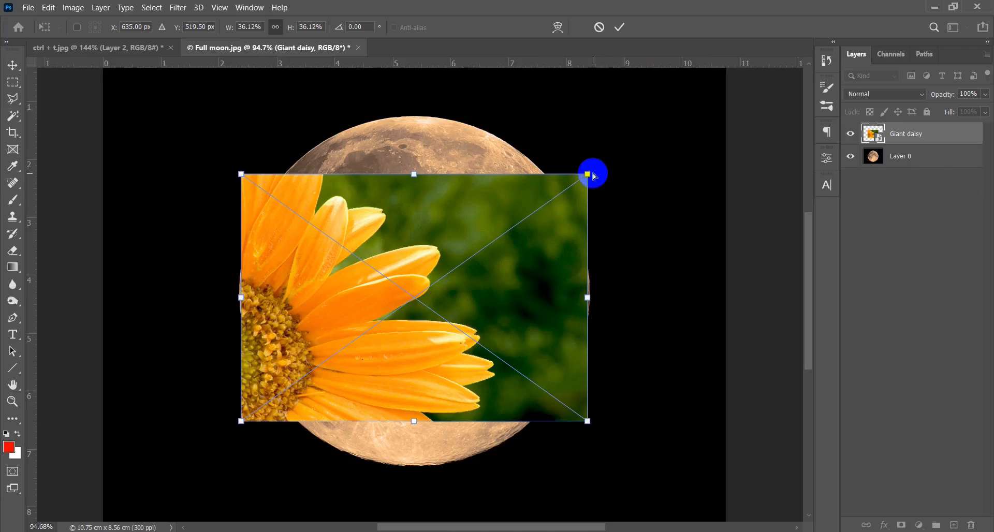
{"action": "left_click_drag", "start_coordinate": [589, 175], "coordinate": [431, 212]}
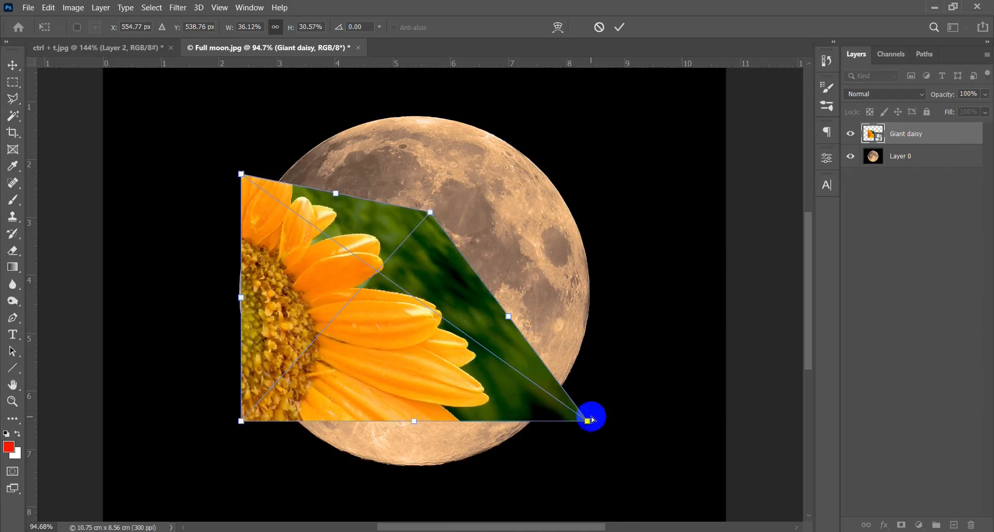
{"action": "left_click_drag", "start_coordinate": [589, 422], "coordinate": [430, 314]}
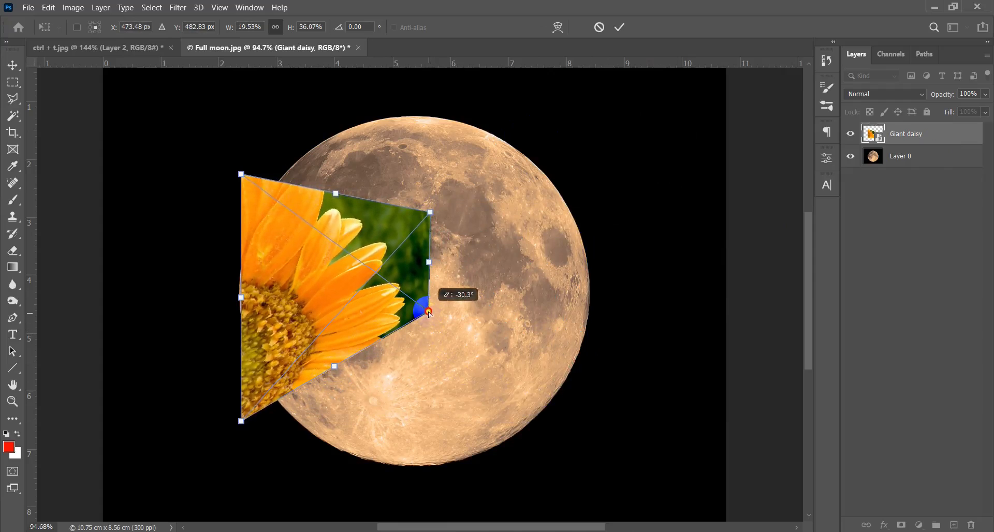
{"action": "left_click", "coordinate": [242, 176]}
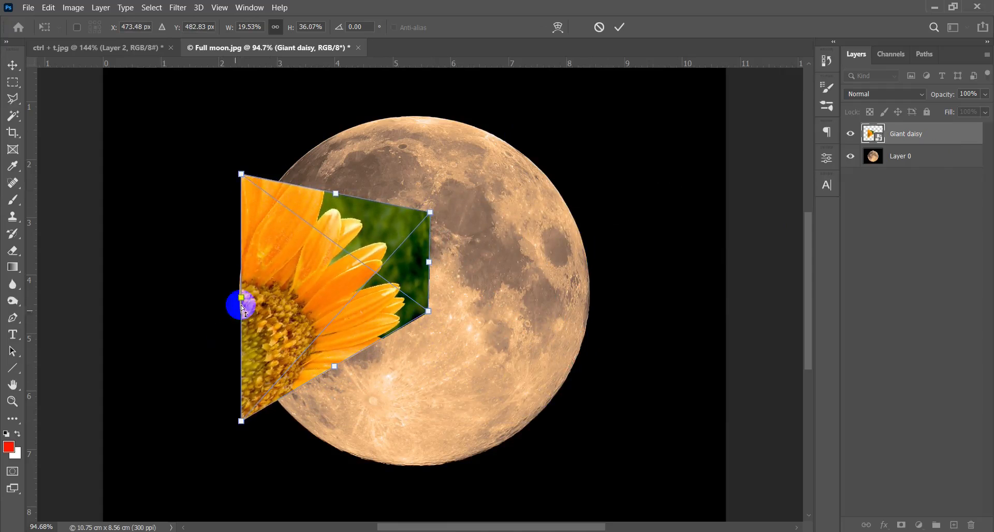
{"action": "left_click_drag", "start_coordinate": [229, 300], "coordinate": [171, 292]}
{"action": "left_click_drag", "start_coordinate": [171, 165], "coordinate": [168, 127]}
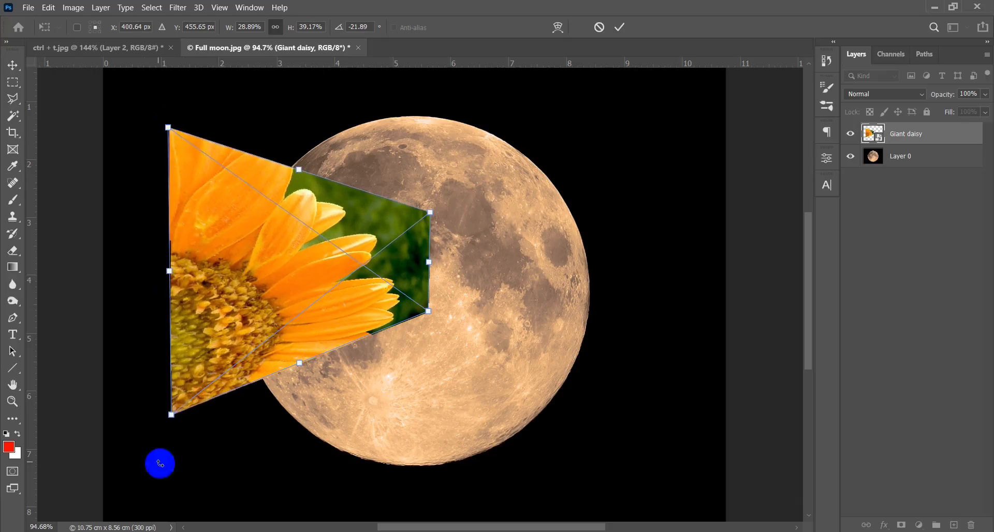
{"action": "left_click_drag", "start_coordinate": [173, 415], "coordinate": [168, 465]}
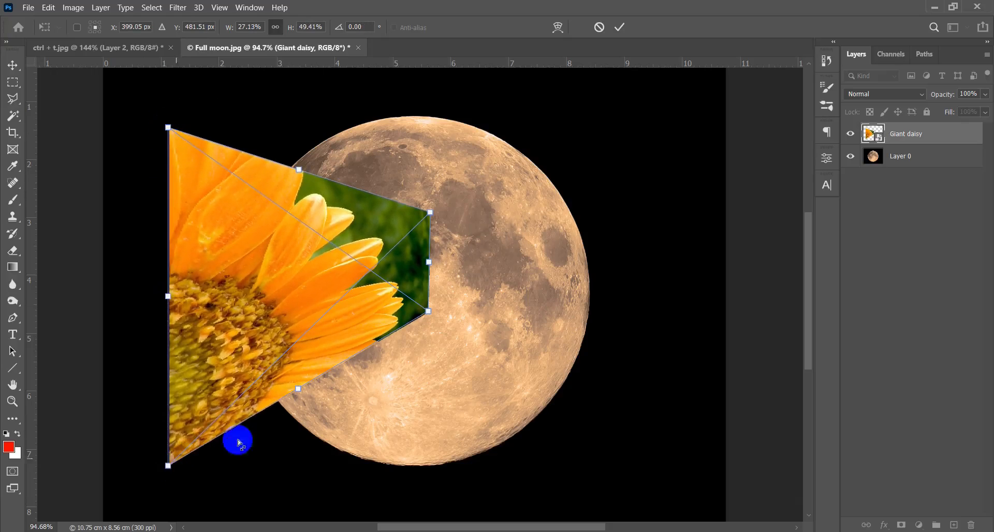
{"action": "left_click_drag", "start_coordinate": [429, 314], "coordinate": [423, 281]}
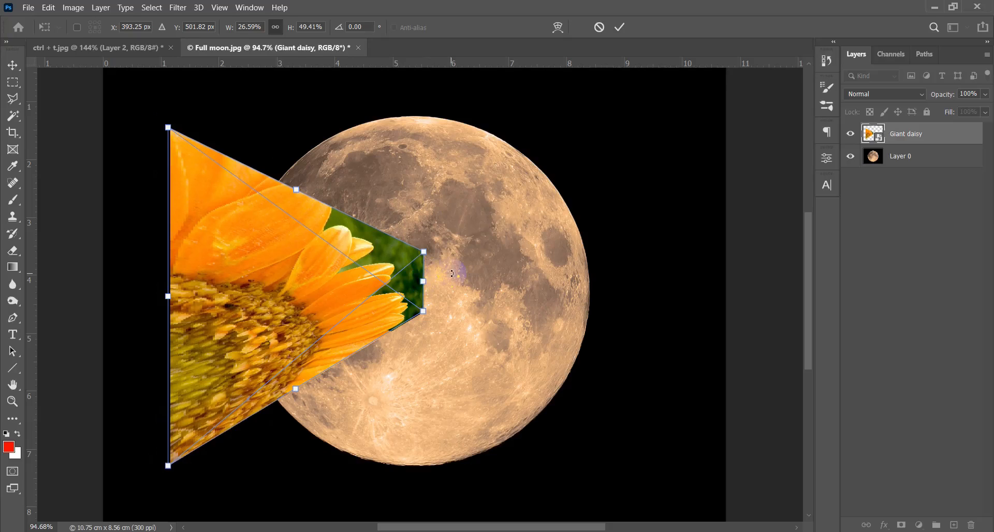
{"action": "key", "text": "Return"}
- Shift the distorted daisy right over the moon, and undo both the move and the corner distortion
{"action": "key", "text": "b"}
{"action": "key", "text": "v"}
{"action": "mouse_move", "coordinate": [318, 299]}
{"action": "left_mouse_down"}
{"action": "mouse_move", "coordinate": [513, 275]}
{"action": "mouse_move", "coordinate": [474, 281]}
{"action": "left_mouse_up"}
{"action": "key", "text": "ctrl+t"}
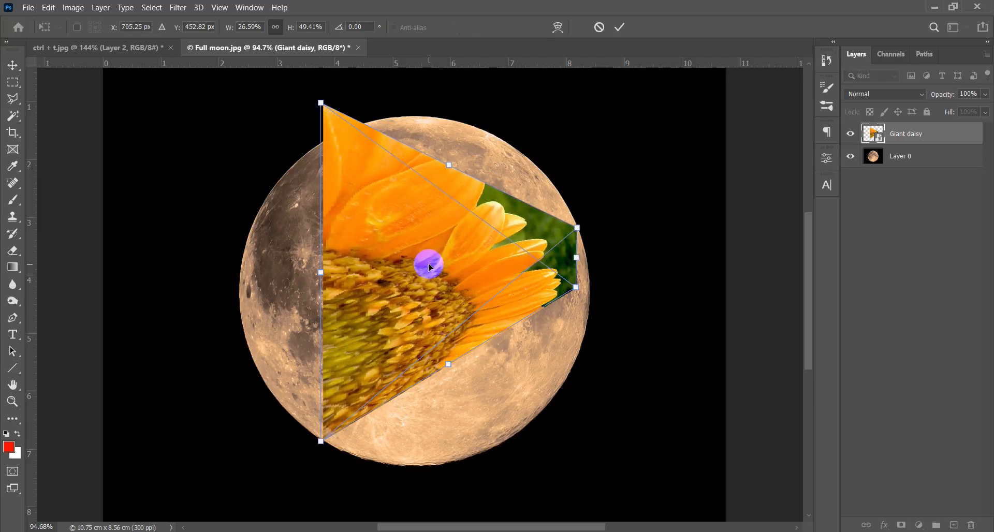
{"action": "key", "text": "Escape"}
{"action": "key", "text": "ctrl+z"}
{"action": "key", "text": "ctrl+z"}
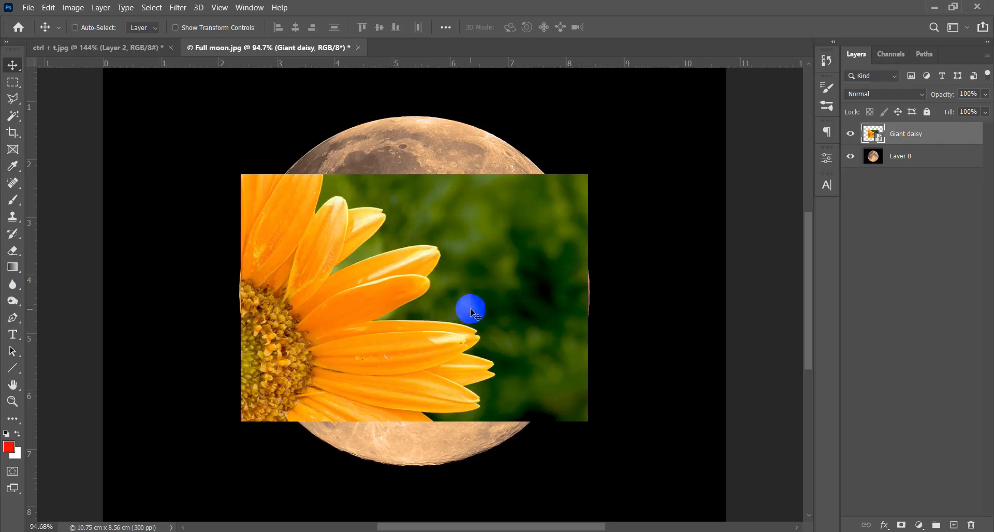
- Turn on the CMYK proof colors preview for Full moon.jpg
{"action": "key", "text": "ctrl+t"}
{"action": "key", "text": "Escape"}
{"action": "key", "text": "ctrl+y"}
- Mark Hold"Alt" in ctrl + t.jpg with a red brush dot and underline "Scale from center" in red
{"action": "left_click", "coordinate": [112, 48]}
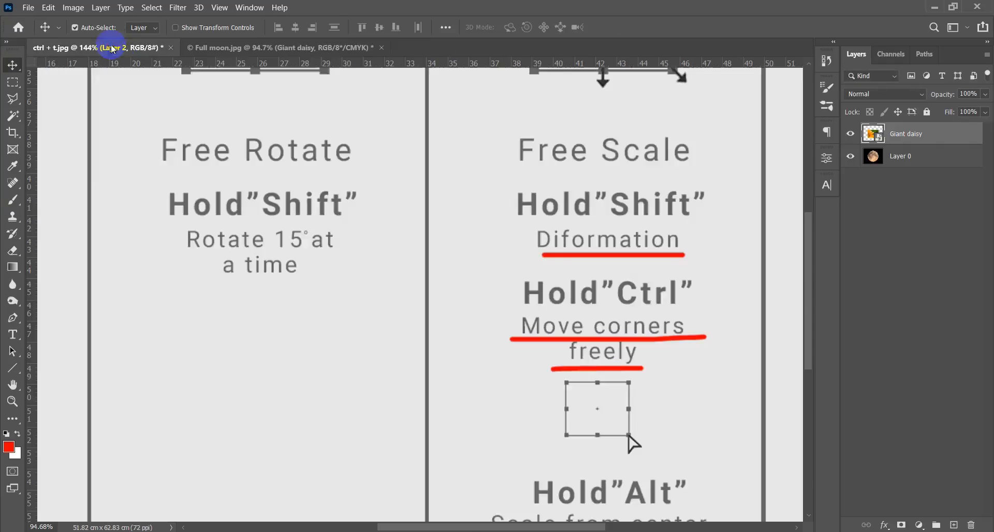
{"action": "scroll", "coordinate": [481, 266], "scroll_direction": "up", "scroll_amount": 3}
{"action": "key", "text": "b"}
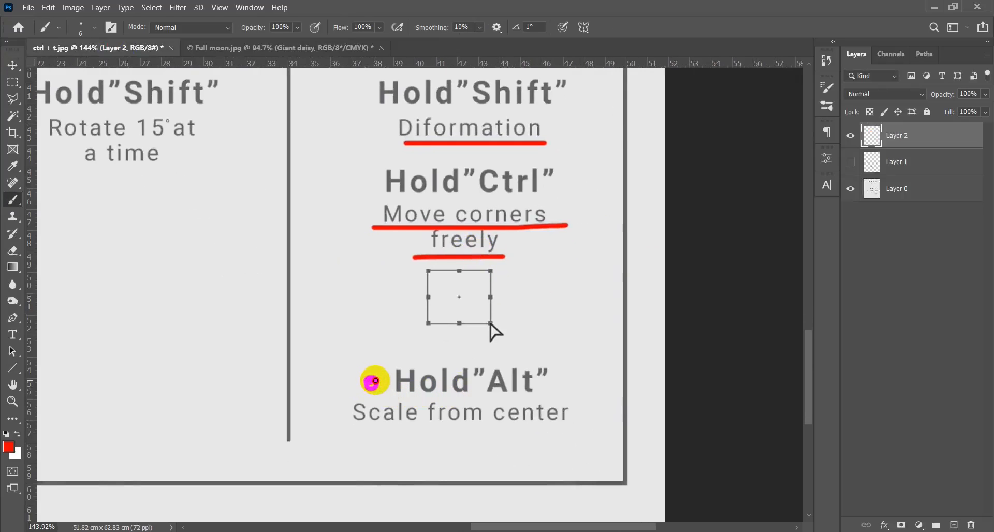
{"action": "left_click_drag", "start_coordinate": [358, 430], "coordinate": [573, 429]}
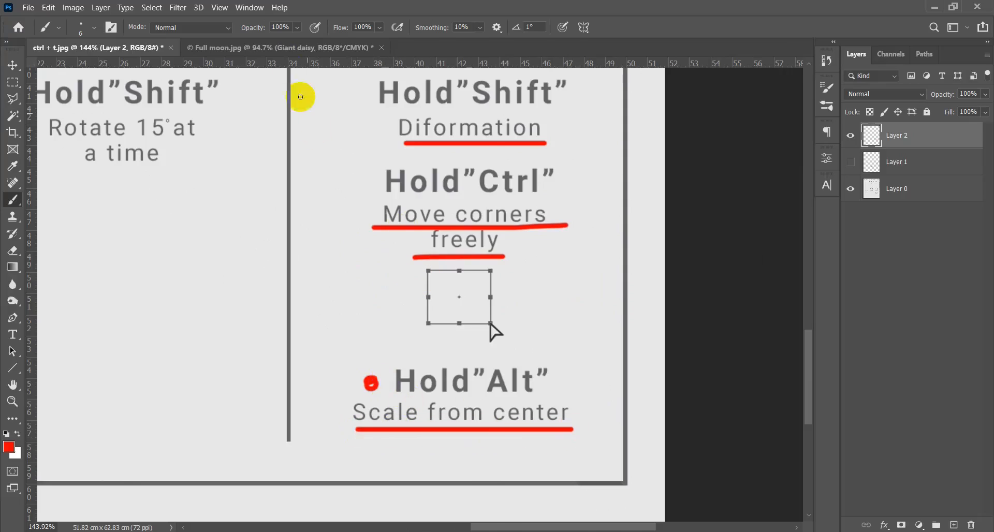
- Scale the Giant daisy layer in Full moon.jpg from its center to about 54.20% with Free Transform
{"action": "left_click", "coordinate": [288, 47]}
{"action": "key", "text": "v"}
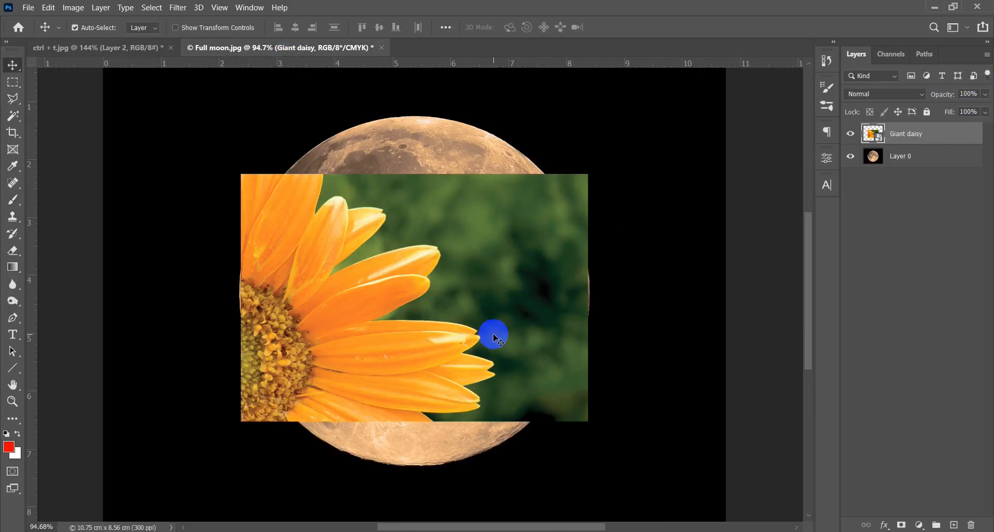
{"action": "key", "text": "ctrl+t"}
{"action": "scroll", "coordinate": [481, 314], "scroll_direction": "up", "scroll_amount": 5}
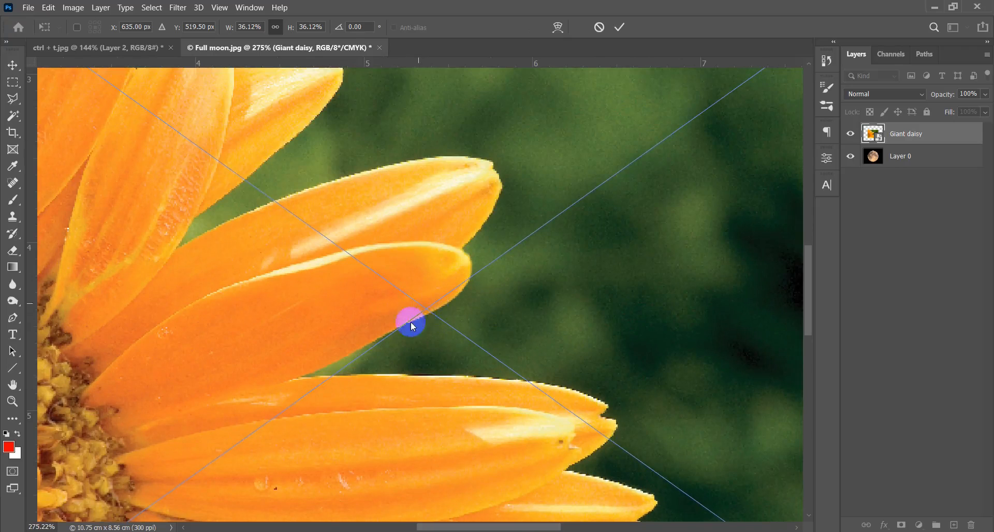
{"action": "key", "text": "ctrl+0"}
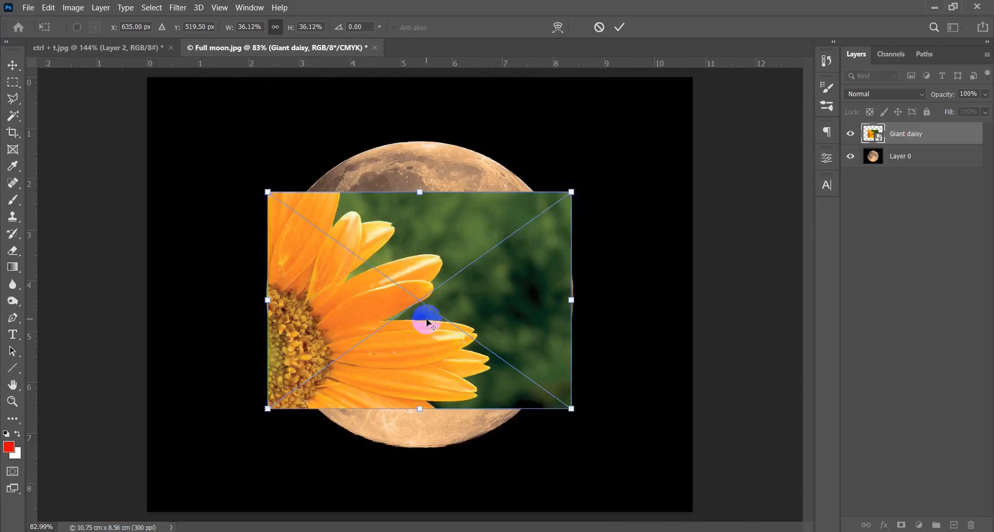
{"action": "scroll", "coordinate": [441, 348], "scroll_direction": "down", "scroll_amount": 1}
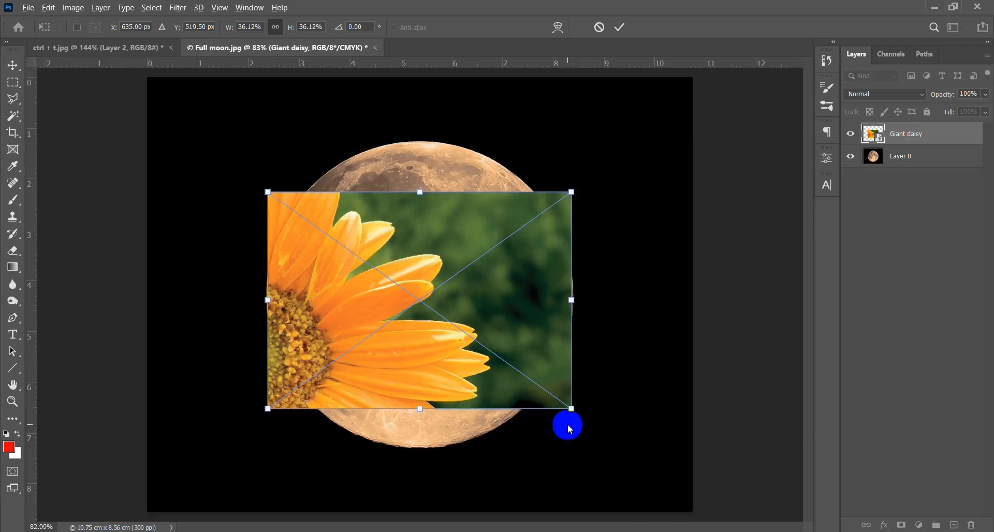
{"action": "left_click_drag", "start_coordinate": [572, 409], "coordinate": [640, 474]}
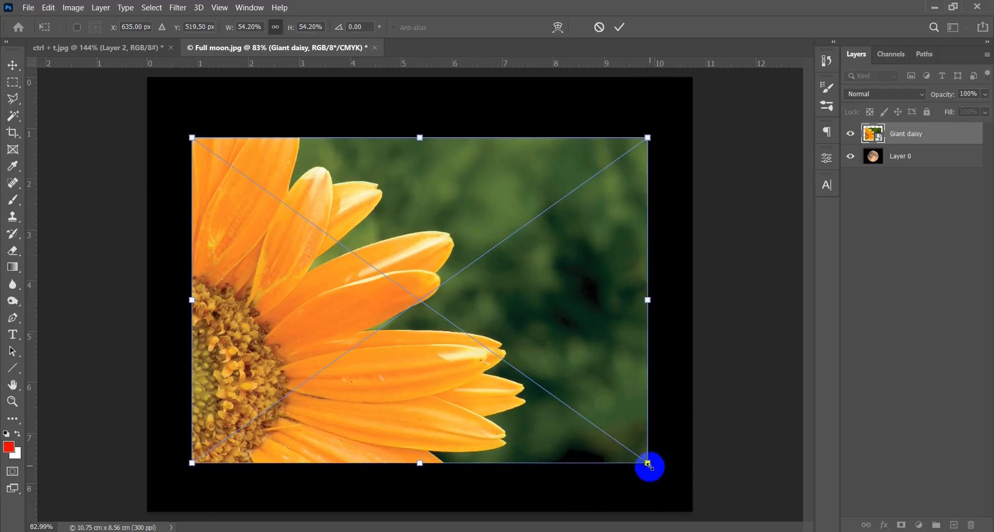
- Resize the Giant daisy layer to about 47.83%, apply the transform, and reposition the layer over the moon
{"action": "left_click_drag", "start_coordinate": [651, 294], "coordinate": [670, 311]}
{"action": "mouse_move", "coordinate": [195, 485]}
{"action": "left_mouse_down"}
{"action": "mouse_move", "coordinate": [249, 442]}
{"action": "mouse_move", "coordinate": [197, 469]}
{"action": "left_mouse_up"}
{"action": "left_click_drag", "start_coordinate": [676, 479], "coordinate": [570, 436]}
{"action": "left_click_drag", "start_coordinate": [593, 446], "coordinate": [623, 466]}
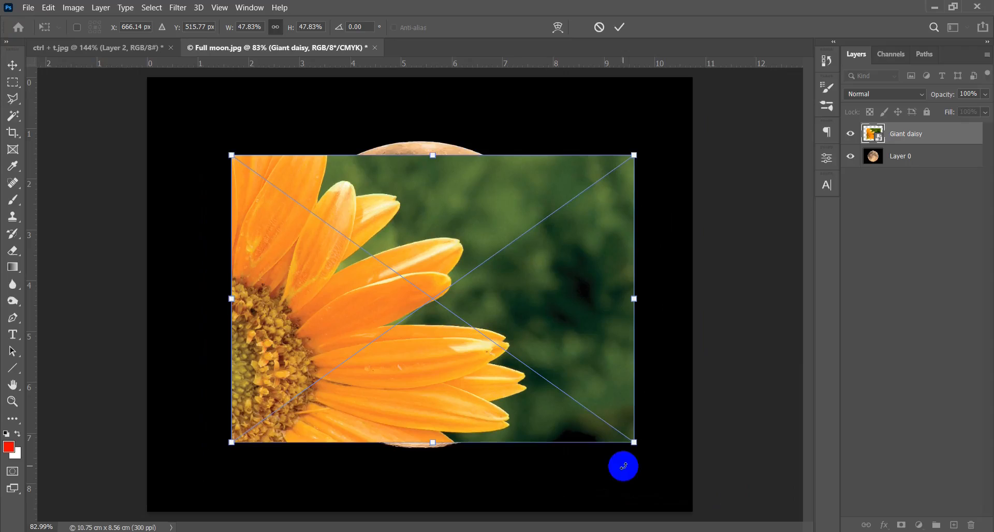
{"action": "left_click_drag", "start_coordinate": [567, 352], "coordinate": [566, 339]}
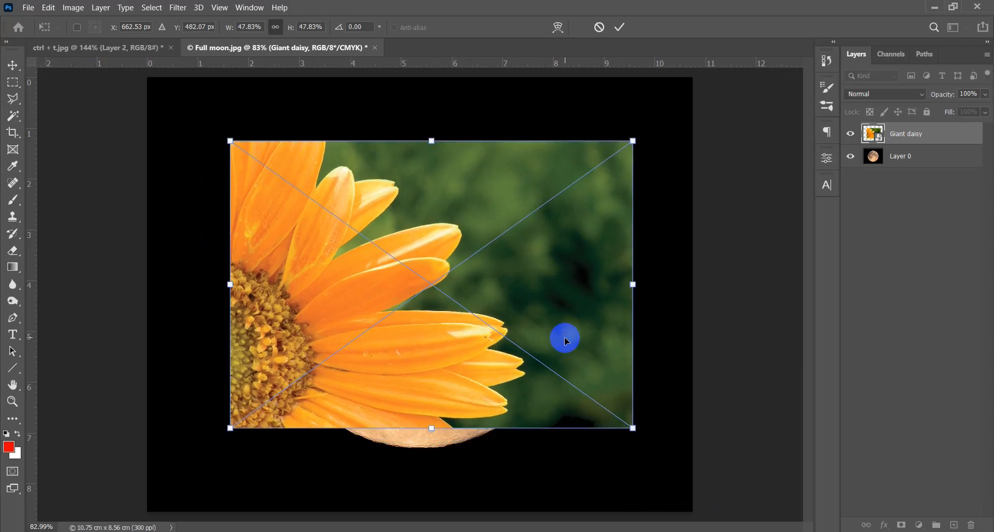
{"action": "key", "text": "Return"}
{"action": "left_click_drag", "start_coordinate": [501, 313], "coordinate": [518, 300]}
- Add a short red brush mark at the Scale heading of the Transform sheet in ctrl + t.jpg
{"action": "left_click", "coordinate": [161, 47]}
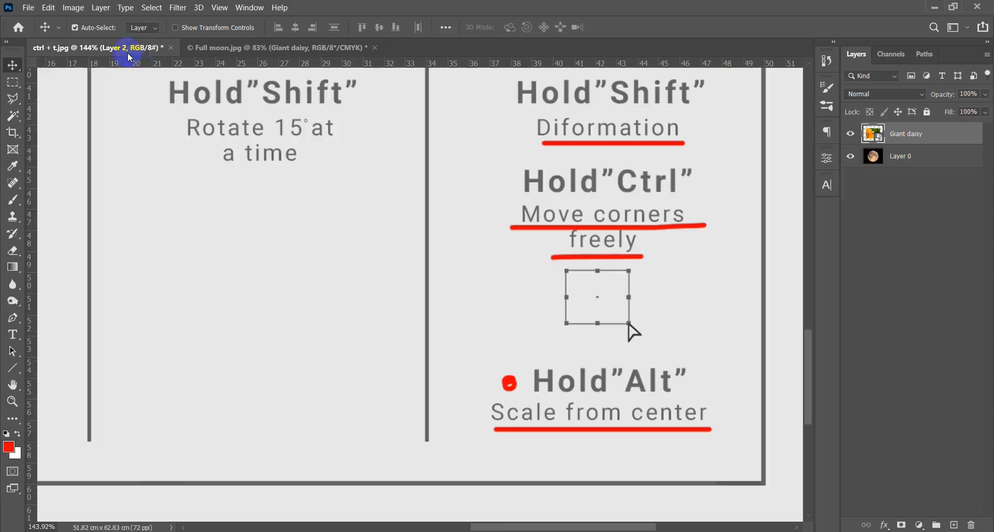
{"action": "key", "text": "ctrl+0"}
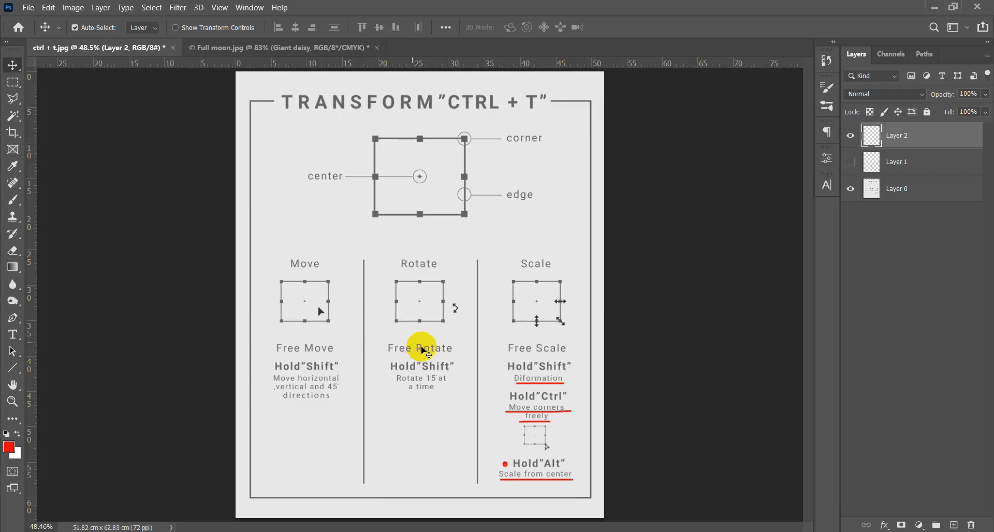
{"action": "key", "text": "b"}
{"action": "mouse_move", "coordinate": [549, 269]}
{"action": "left_mouse_down"}
{"action": "mouse_move", "coordinate": [531, 247]}
{"action": "mouse_move", "coordinate": [543, 256]}
{"action": "left_mouse_up"}
- Reposition the Giant daisy layer in Full moon.jpg with the Move tool and Free Transform, placing it at about X 635.00 px, Y 529.83 px
{"action": "left_click", "coordinate": [227, 47]}
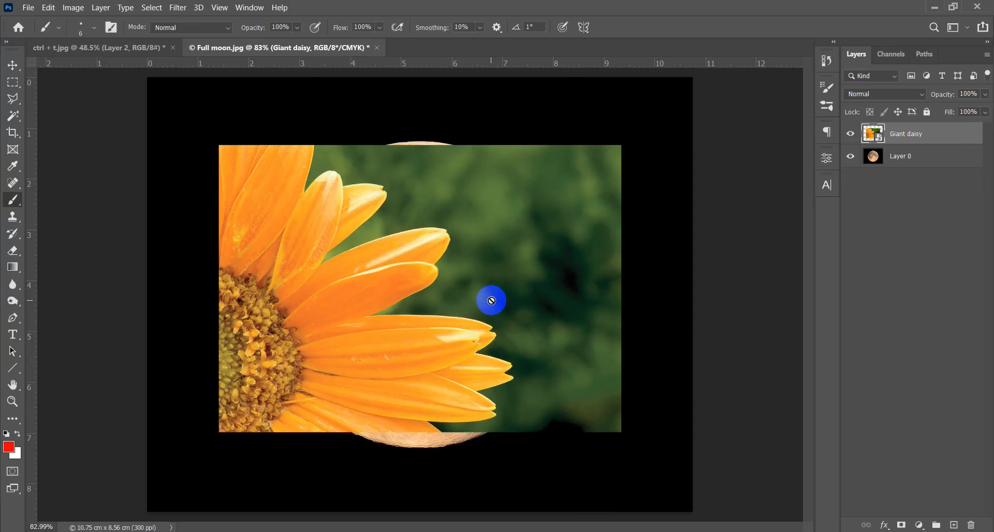
{"action": "key", "text": "v"}
{"action": "mouse_move", "coordinate": [491, 324]}
{"action": "left_mouse_down"}
{"action": "mouse_move", "coordinate": [506, 295]}
{"action": "mouse_move", "coordinate": [495, 324]}
{"action": "left_mouse_up"}
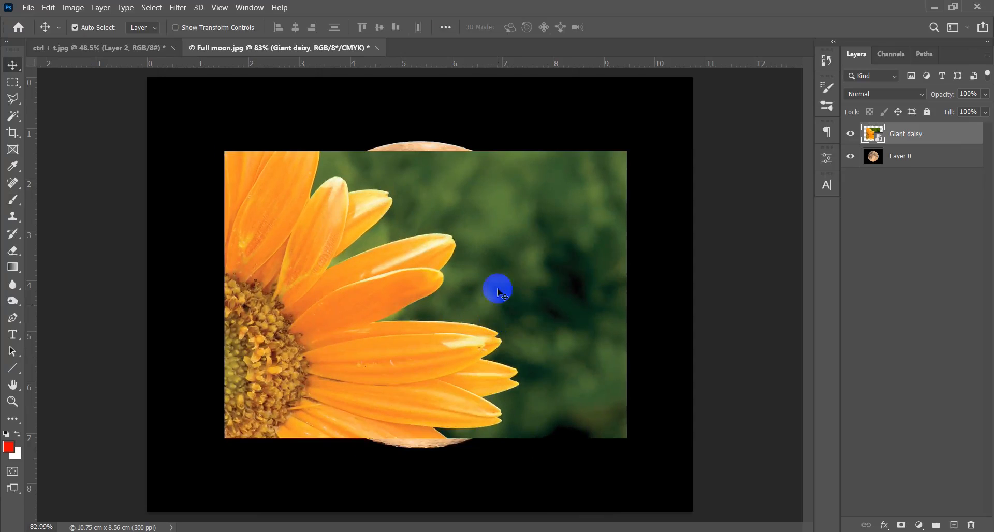
{"action": "left_click_drag", "start_coordinate": [497, 286], "coordinate": [486, 290]}
{"action": "key", "text": "ctrl+t"}
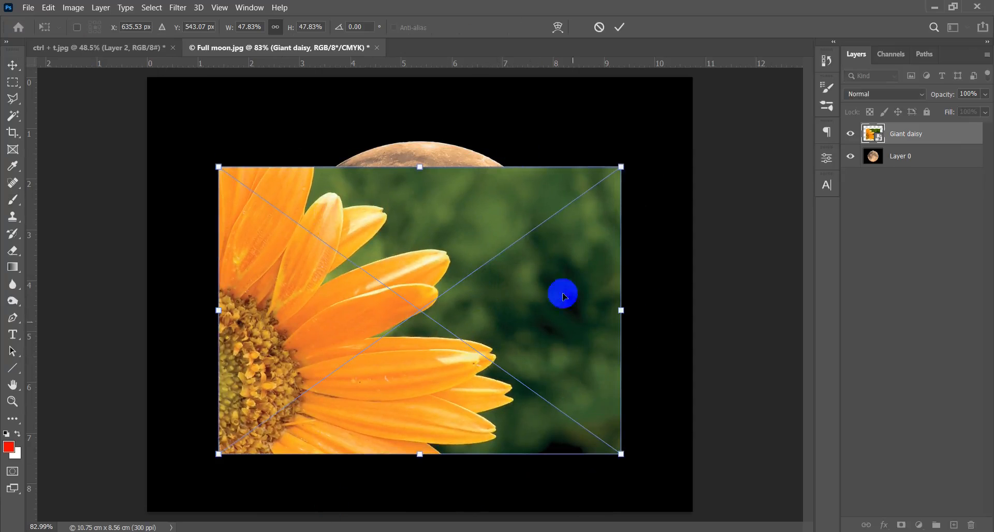
{"action": "left_click_drag", "start_coordinate": [340, 250], "coordinate": [295, 340]}
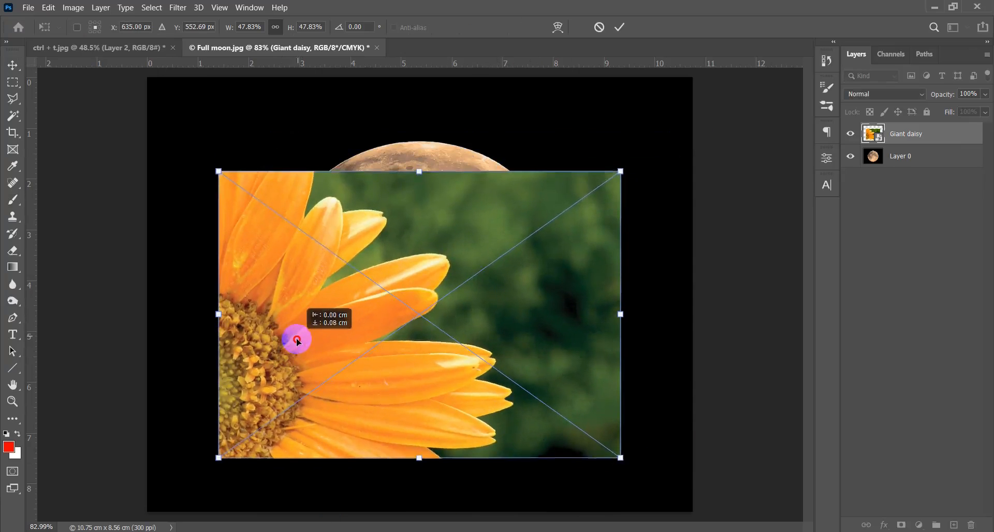
{"action": "left_click_drag", "start_coordinate": [475, 288], "coordinate": [473, 257]}
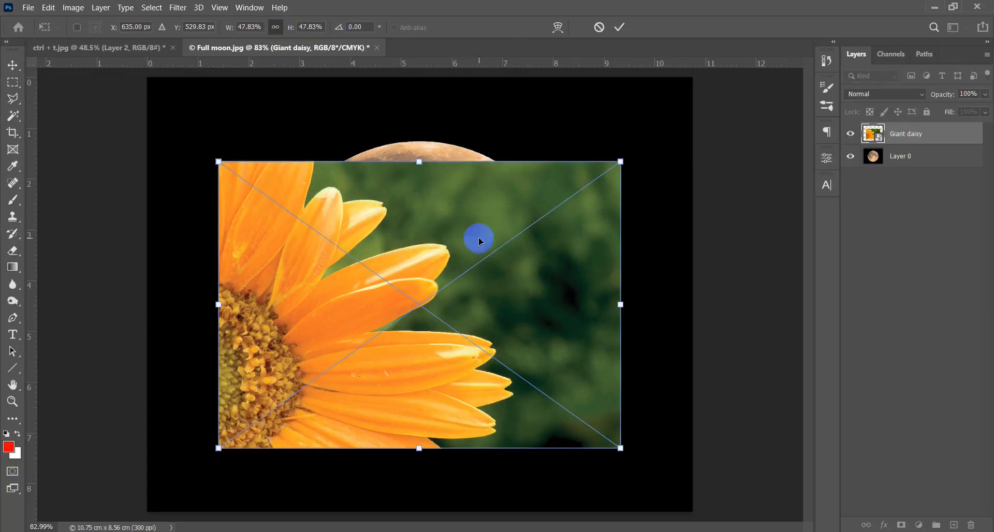
{"action": "key", "text": "Return"}
- Delete the Giant daisy layer from Full moon.jpg
{"action": "left_click_drag", "start_coordinate": [484, 245], "coordinate": [486, 251]}
{"action": "left_click_drag", "start_coordinate": [530, 302], "coordinate": [544, 292]}
{"action": "key", "text": "Delete"}
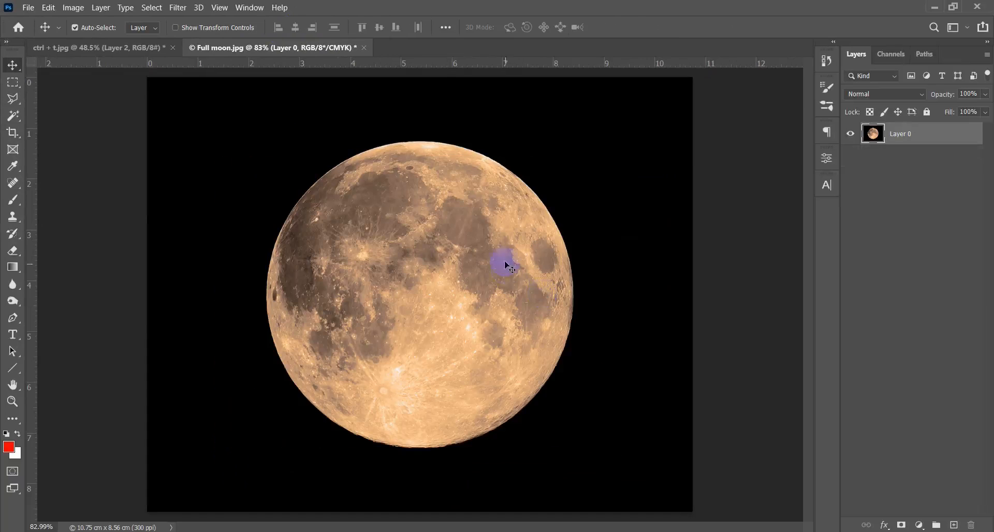
- Place the Giant daisy image file into Full moon.jpg again as a layer above Layer 0
{"action": "key", "text": "alt+Tab"}
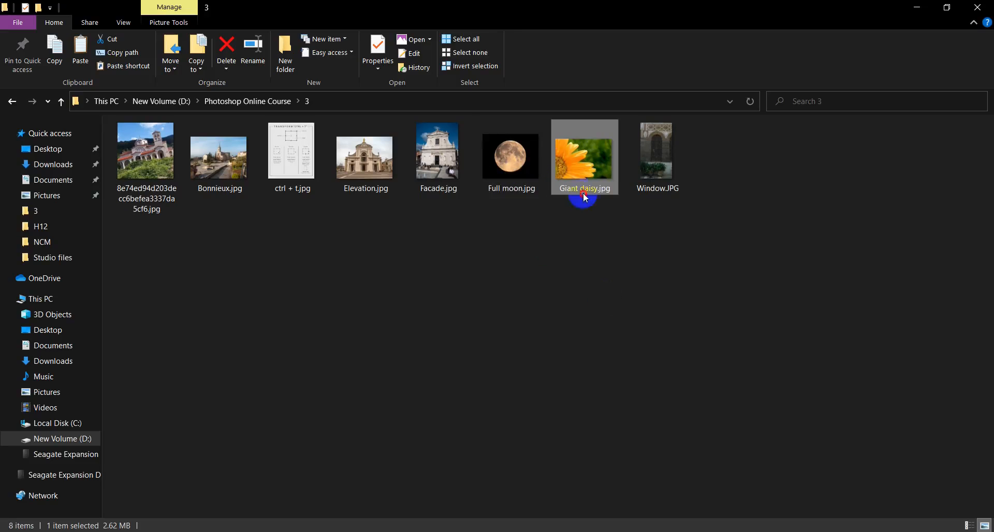
{"action": "left_click_drag", "start_coordinate": [584, 197], "coordinate": [429, 320]}
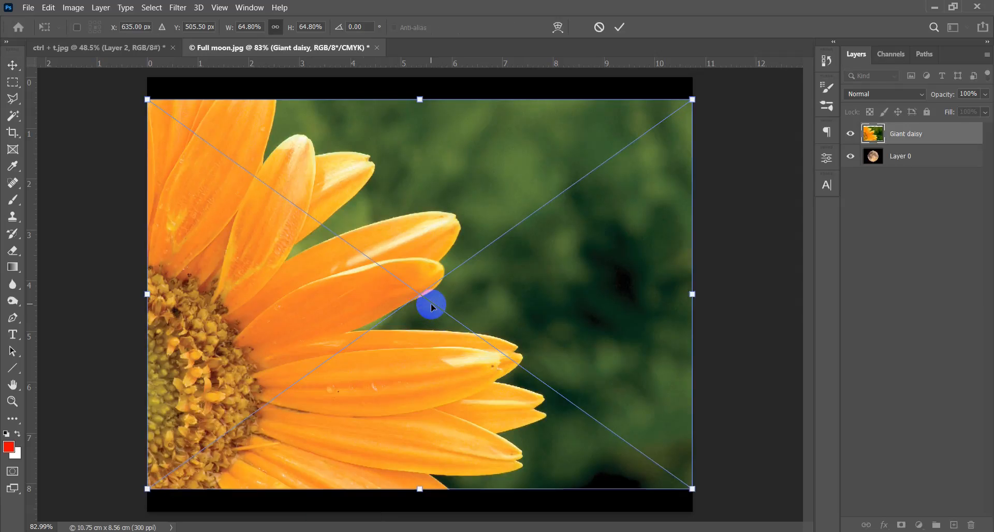
{"action": "key", "text": "Return"}
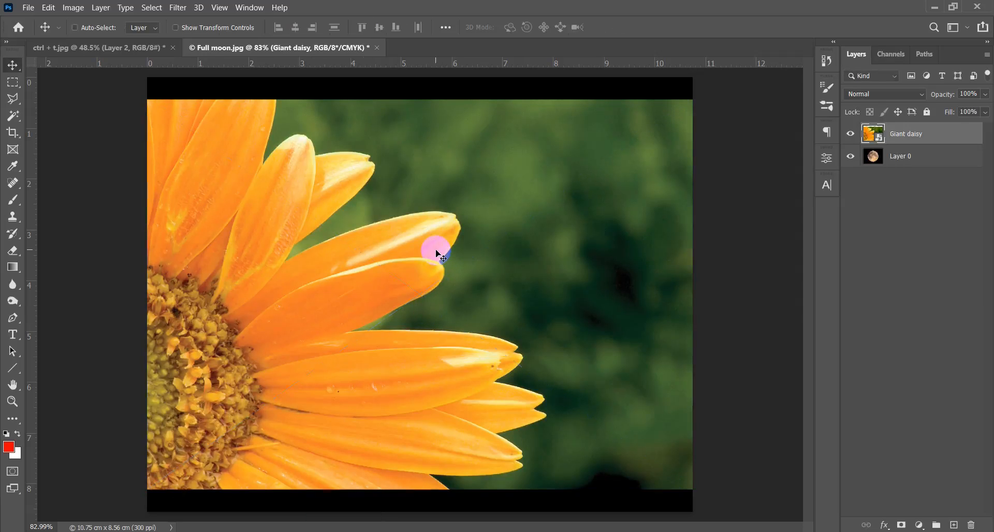
- Scale the Giant daisy layer proportionally with Free Transform by setting its height to 32%
{"action": "key", "text": "ctrl+t"}
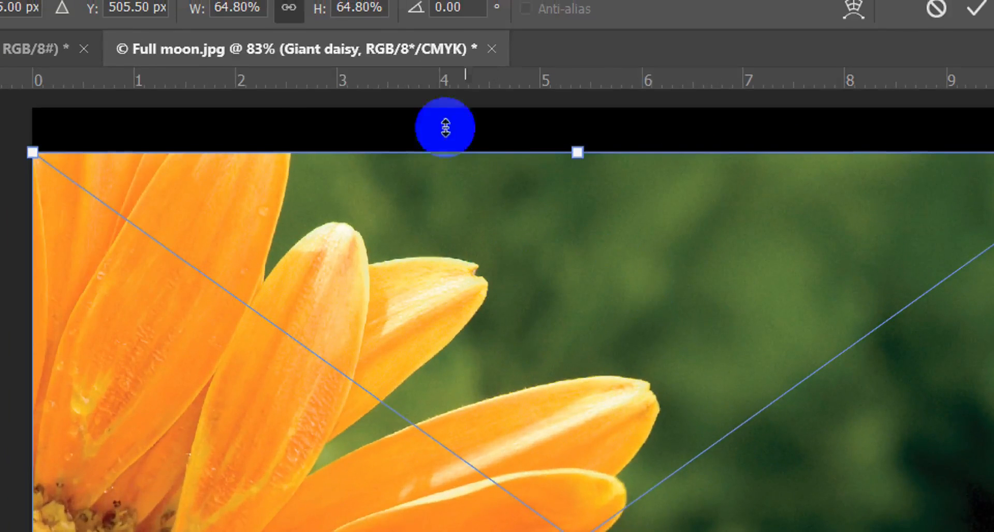
{"action": "left_click", "coordinate": [355, 13]}
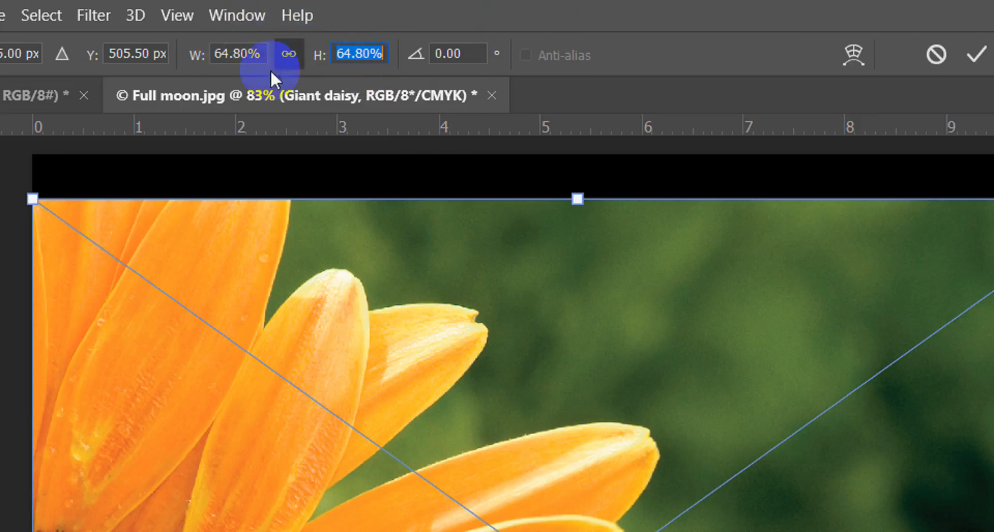
{"action": "left_click", "coordinate": [366, 54]}
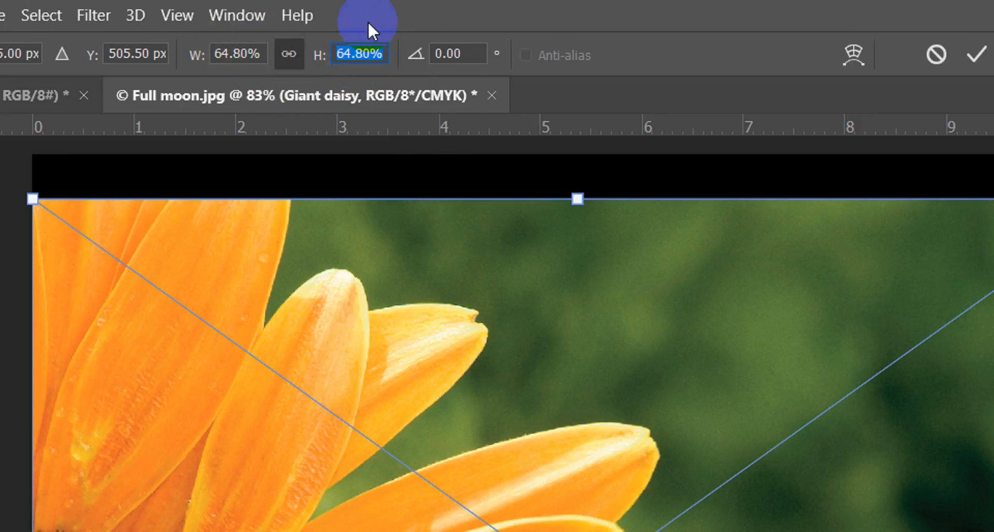
{"action": "type", "text": "32"}
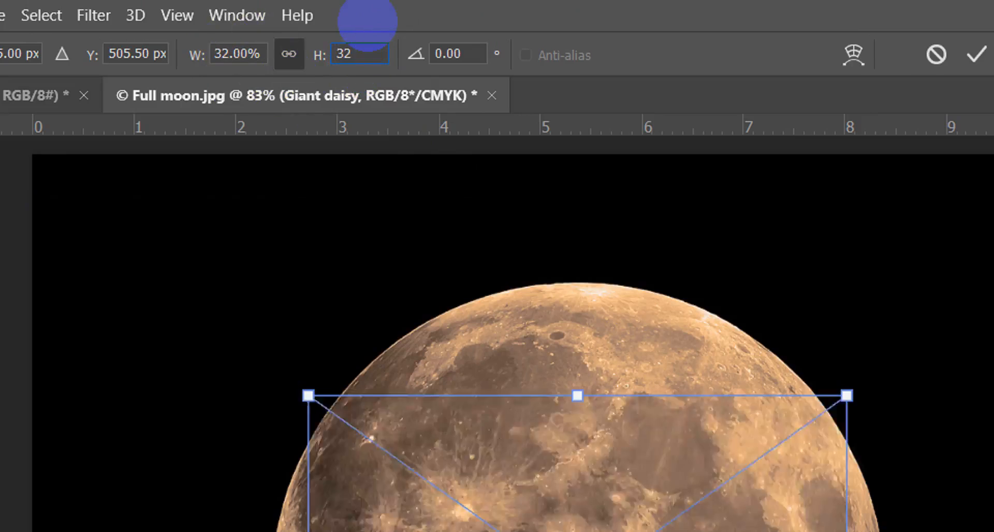
{"action": "key", "text": "Return"}
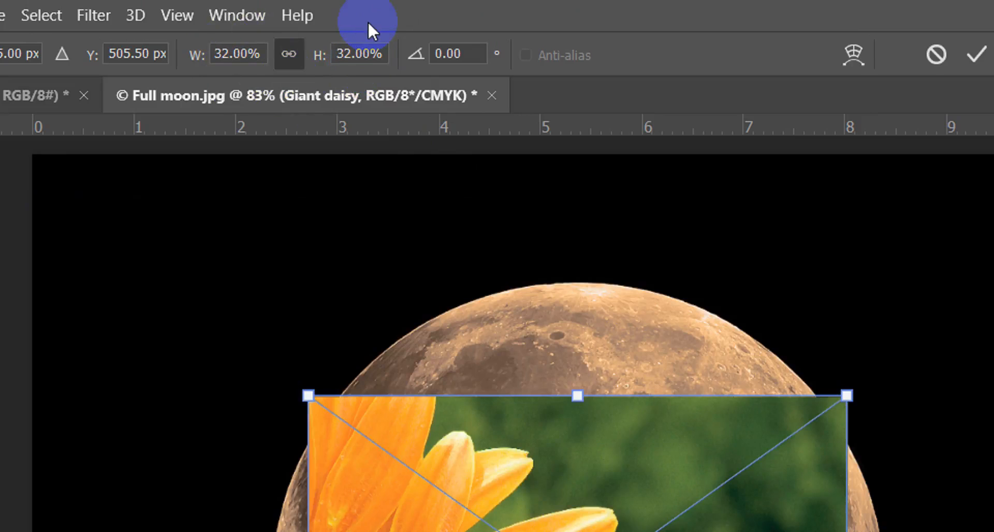
- Apply the 32% scaling to the Giant daisy layer, then shift the daisy slightly with the Move tool and undo that move
{"action": "key", "text": "Return"}
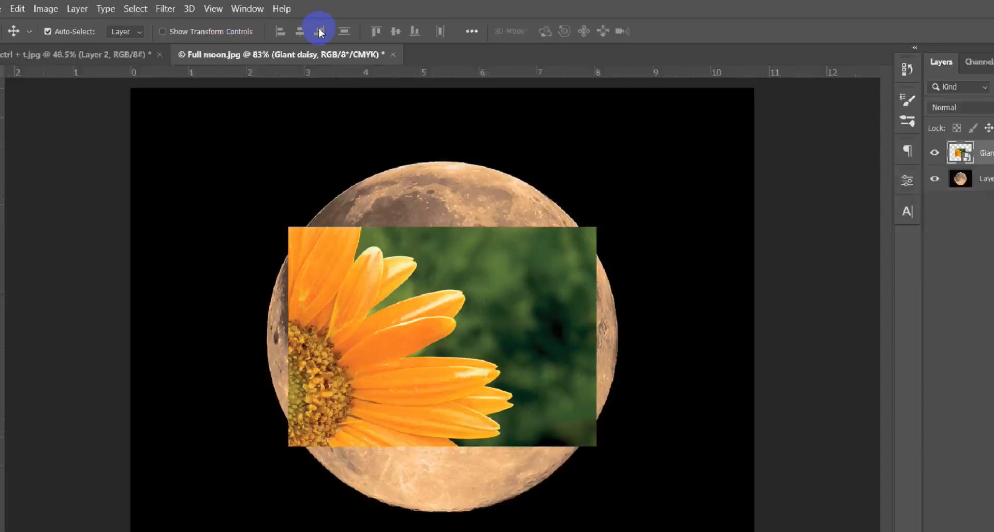
{"action": "left_click_drag", "start_coordinate": [424, 298], "coordinate": [415, 285]}
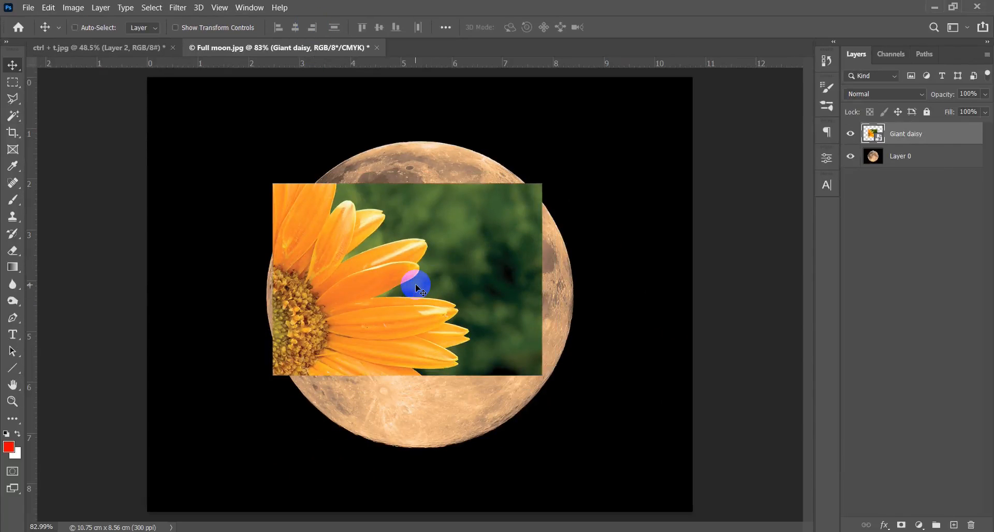
{"action": "key", "text": "ctrl+z"}
- Switch to ctrl + t.jpg and hide the Layer 1 and Layer 2 marks so only the reference sheet shows
{"action": "left_click", "coordinate": [107, 53]}
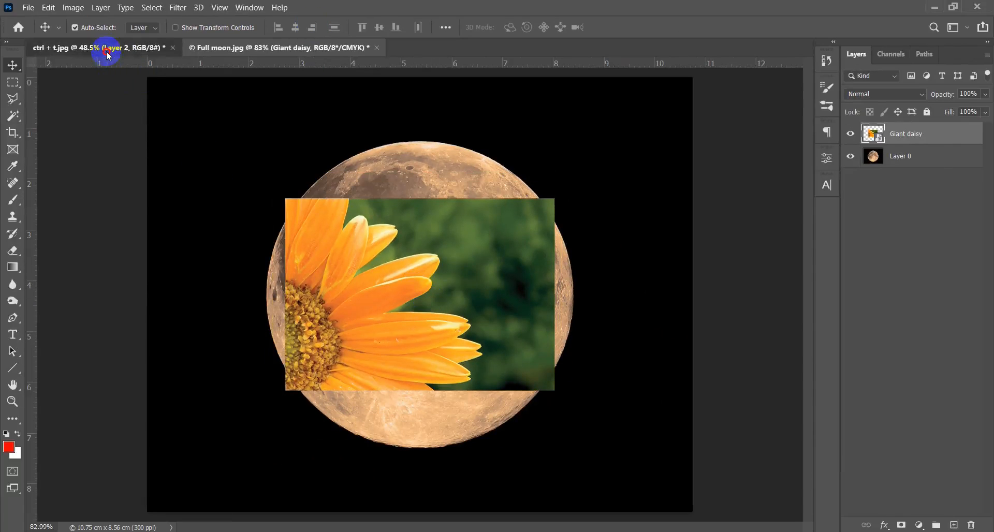
{"action": "left_click", "coordinate": [851, 136]}
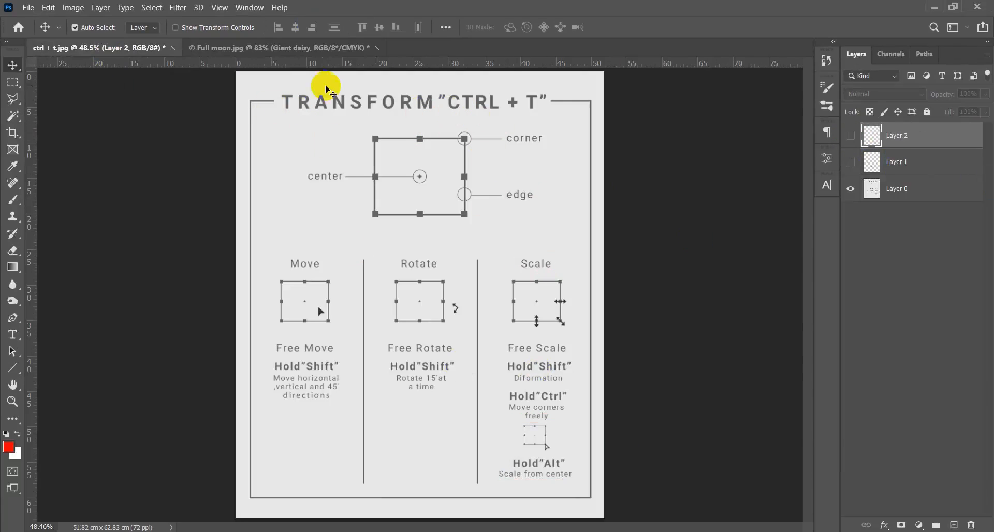
- Examine the transform options offered for the Giant daisy layer in Full moon.jpg and revisit the ctrl + t.jpg reference sheet
{"action": "left_click", "coordinate": [288, 48]}
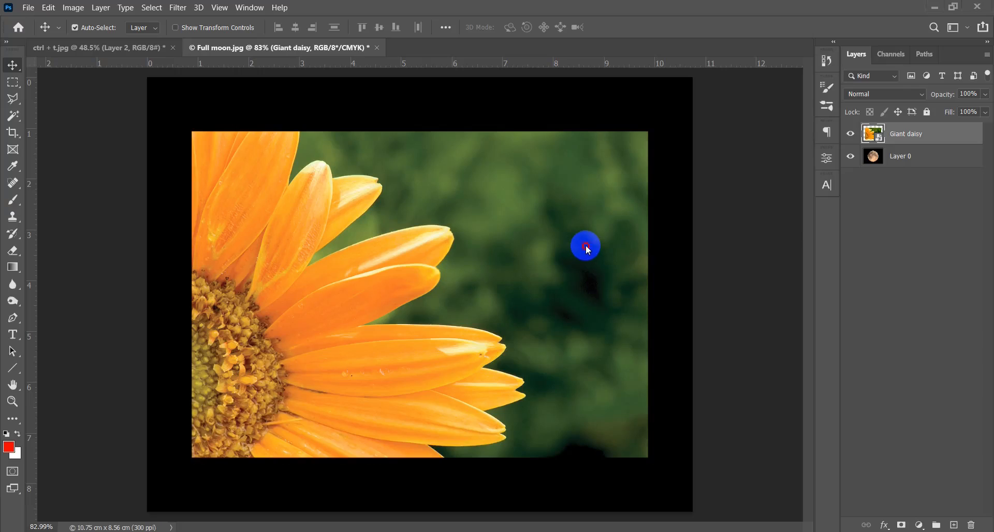
{"action": "key", "text": "ctrl+t"}
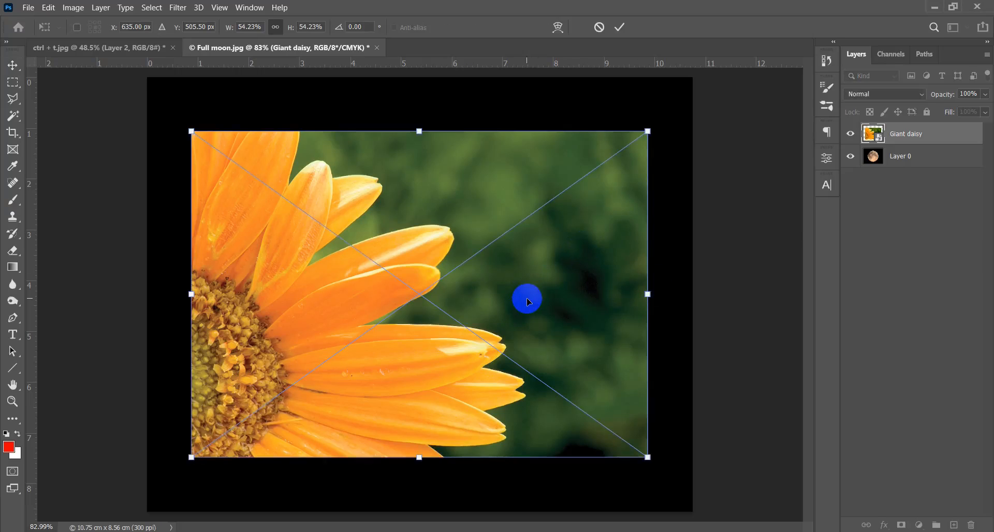
{"action": "right_click", "coordinate": [482, 219]}
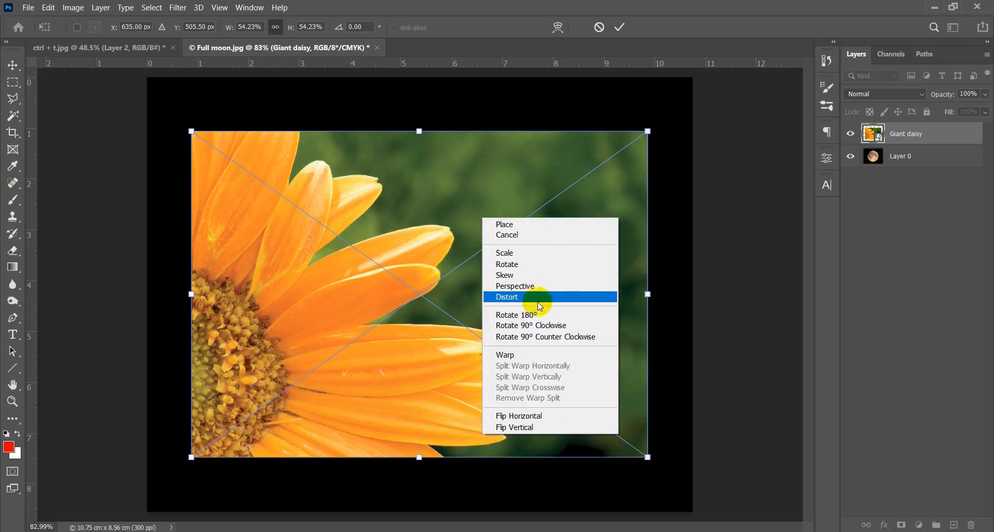
{"action": "left_click", "coordinate": [489, 195]}
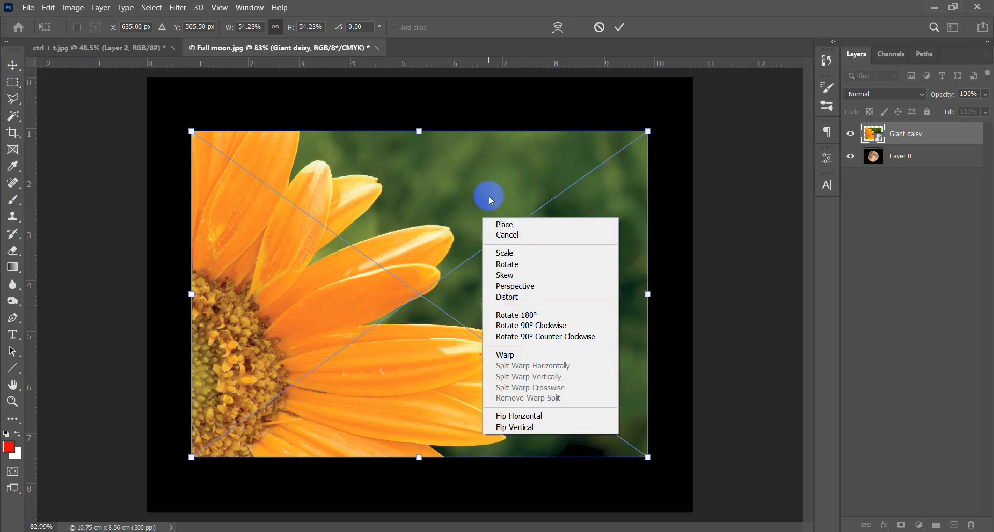
{"action": "left_click", "coordinate": [117, 47]}
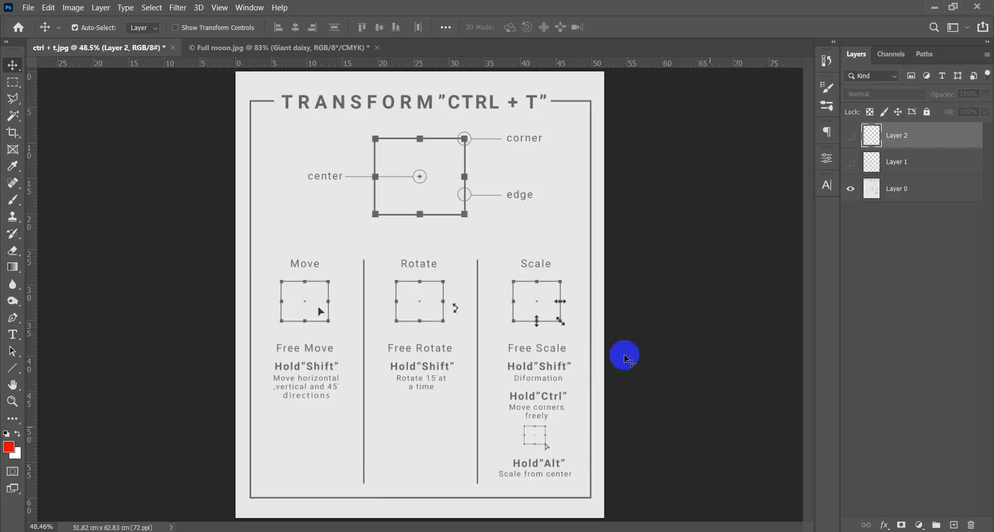
{"action": "left_click", "coordinate": [272, 47]}
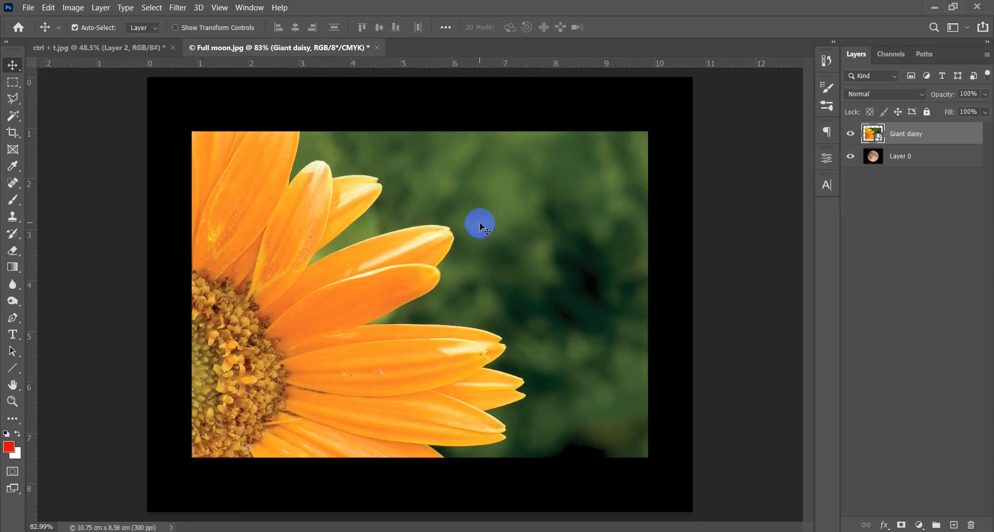
- Try rotating the Giant daisy layer 180° with Free Transform, then undo the rotation
{"action": "key", "text": "ctrl+t"}
{"action": "right_click", "coordinate": [455, 215]}
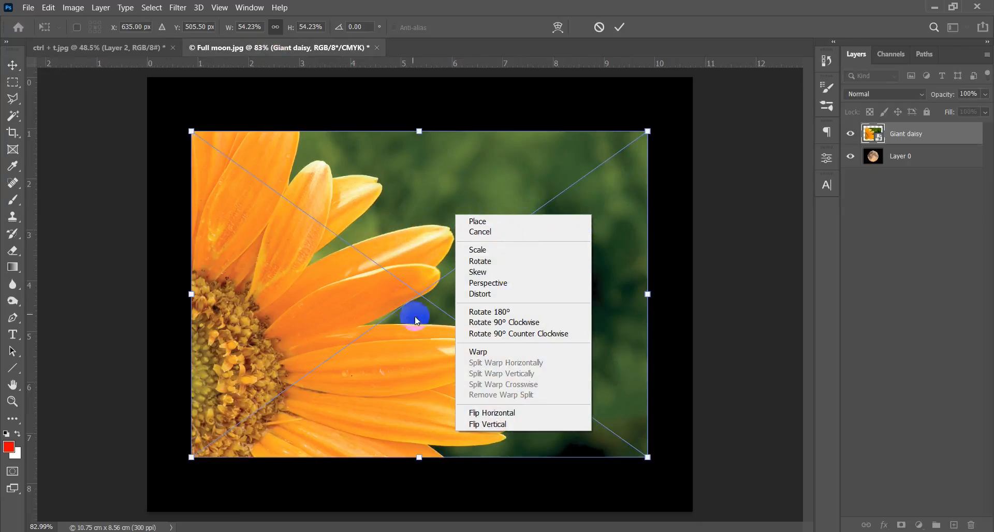
{"action": "left_click", "coordinate": [527, 314]}
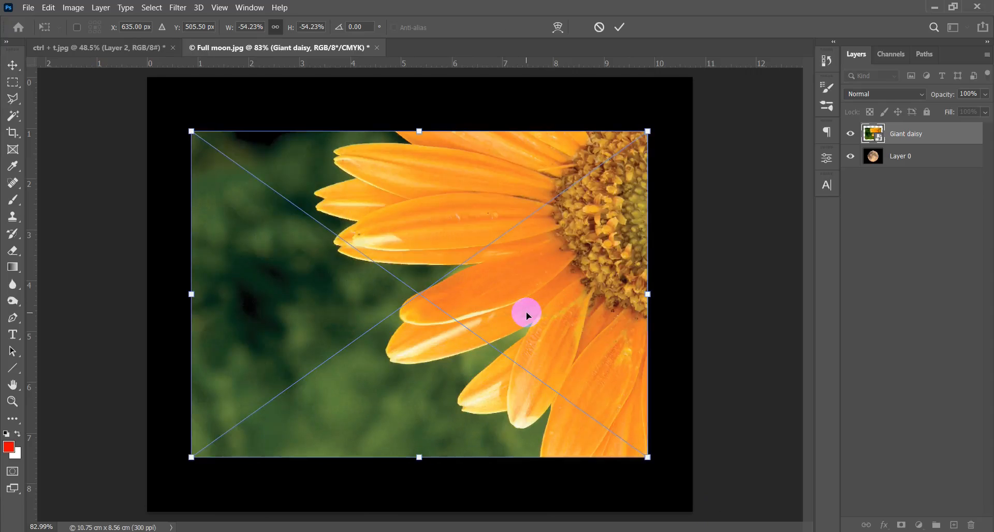
{"action": "key", "text": "ctrl+z"}
- Try rotating the Giant daisy layer 90° clockwise and 90° counter clockwise, undoing each rotation
{"action": "right_click", "coordinate": [534, 289]}
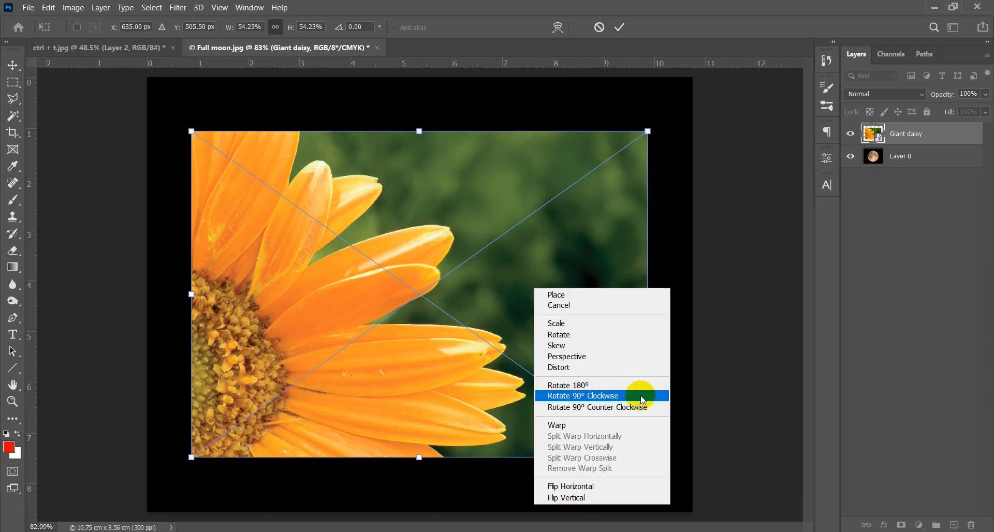
{"action": "left_click", "coordinate": [641, 396]}
{"action": "key", "text": "ctrl+z"}
{"action": "right_click", "coordinate": [490, 251]}
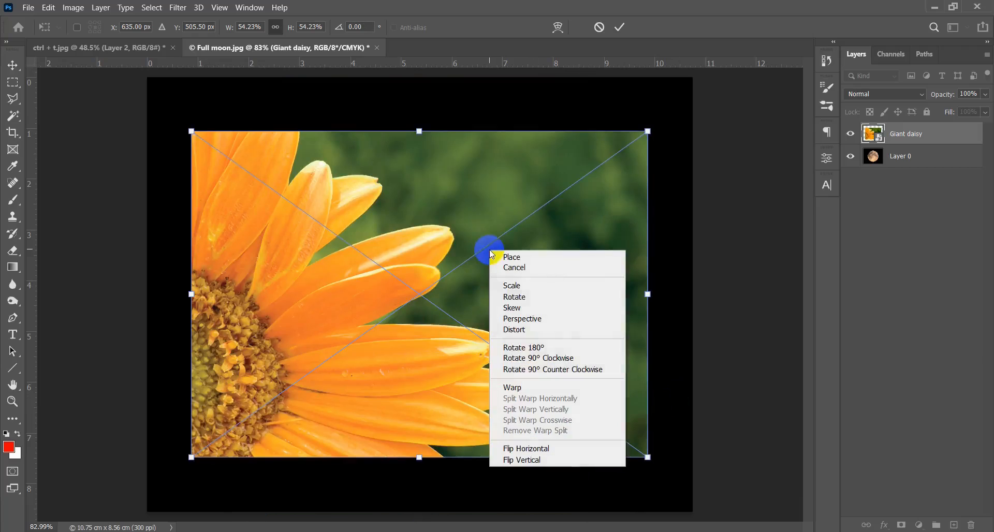
{"action": "left_click", "coordinate": [539, 370]}
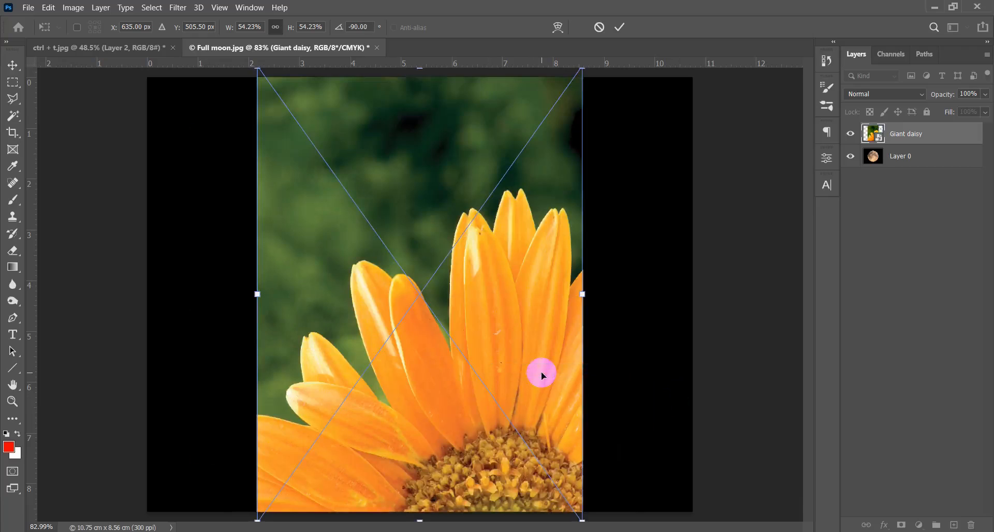
{"action": "key", "text": "ctrl+z"}
- Put the Giant daisy layer into Warp mode and set the warp grid to 3 x 3
{"action": "right_click", "coordinate": [447, 224]}
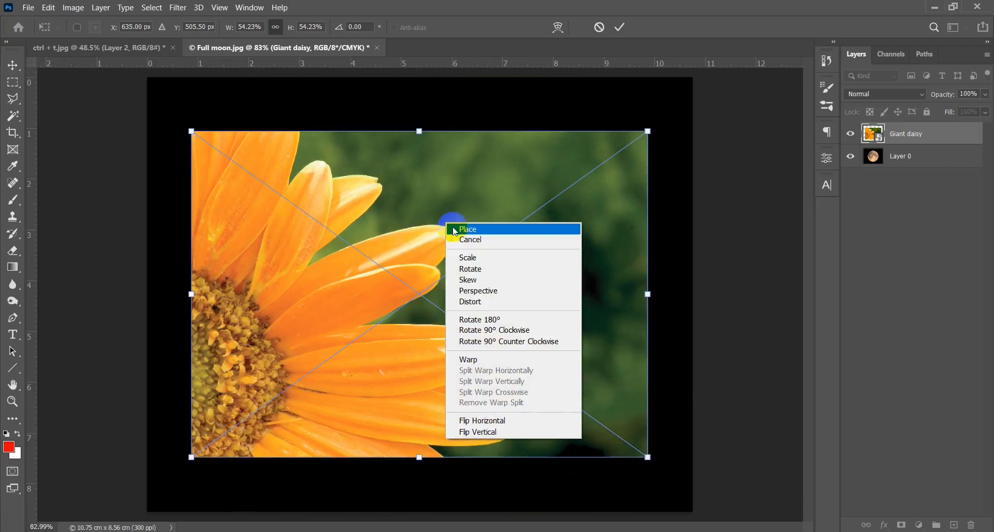
{"action": "left_click", "coordinate": [495, 365]}
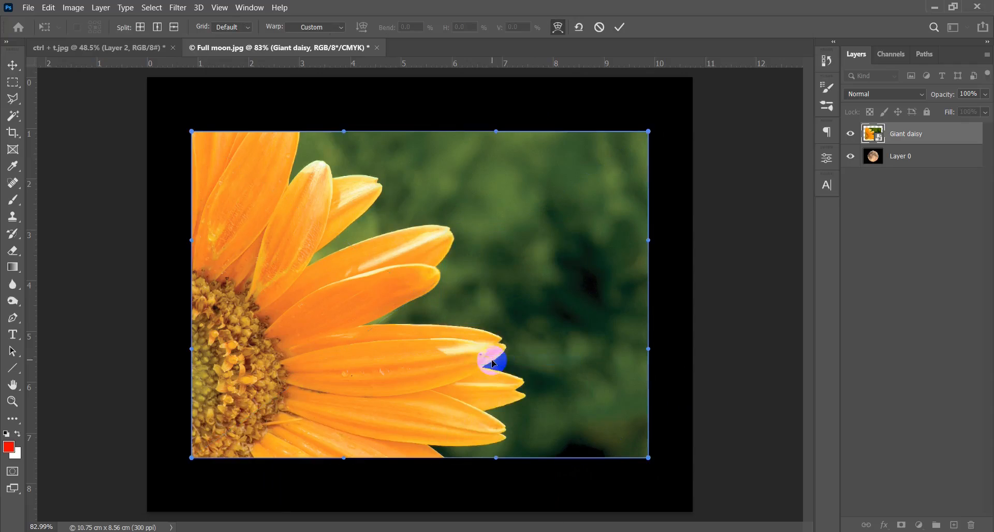
{"action": "left_click", "coordinate": [233, 27]}
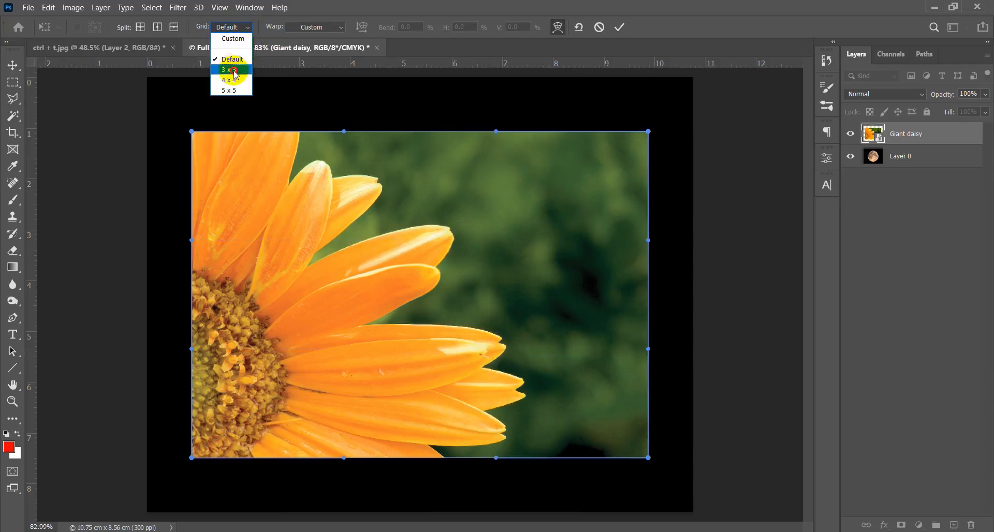
{"action": "left_click", "coordinate": [224, 61]}
- Warp the daisy by displacing interior grid points and pulling its lower-left and lower-right corners inward
{"action": "left_click_drag", "start_coordinate": [525, 261], "coordinate": [563, 225]}
{"action": "left_click_drag", "start_coordinate": [416, 257], "coordinate": [380, 223]}
{"action": "left_click_drag", "start_coordinate": [351, 348], "coordinate": [327, 378]}
{"action": "left_click_drag", "start_coordinate": [192, 460], "coordinate": [346, 301]}
{"action": "left_click", "coordinate": [646, 463]}
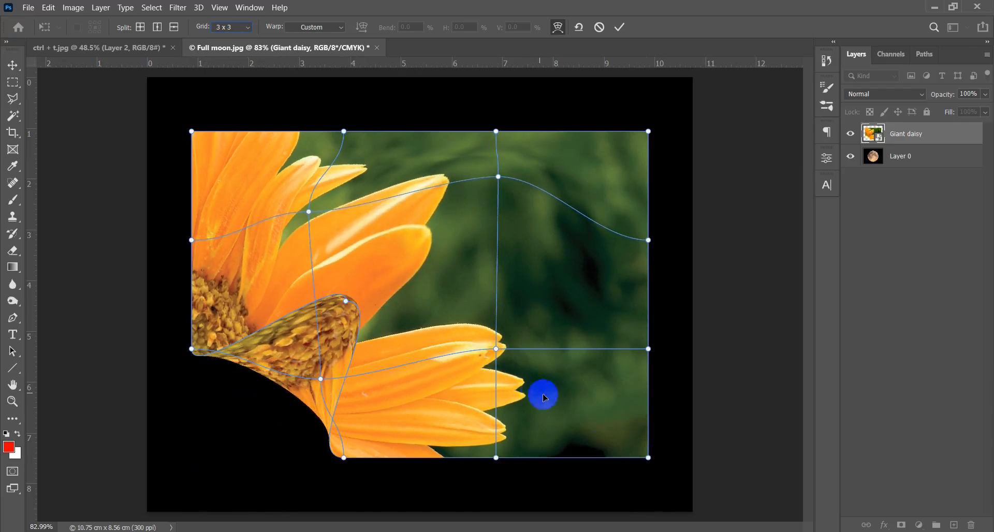
{"action": "left_click_drag", "start_coordinate": [648, 460], "coordinate": [500, 374]}
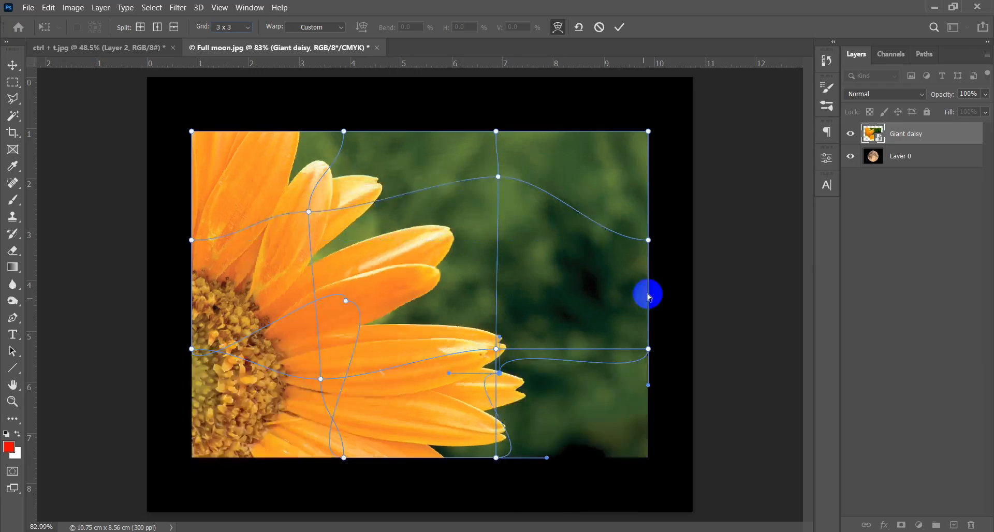
- Pull the daisy's right-edge, top-edge and upper-left warp points inward, shift its middle slightly to the right, and apply the warp
{"action": "left_click_drag", "start_coordinate": [649, 244], "coordinate": [512, 314]}
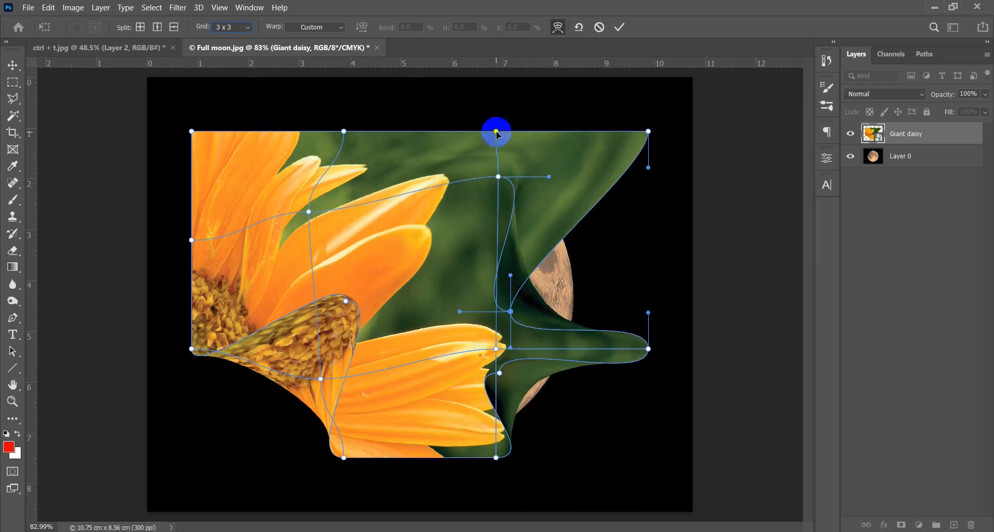
{"action": "left_click_drag", "start_coordinate": [496, 132], "coordinate": [423, 192]}
{"action": "left_click", "coordinate": [191, 131]}
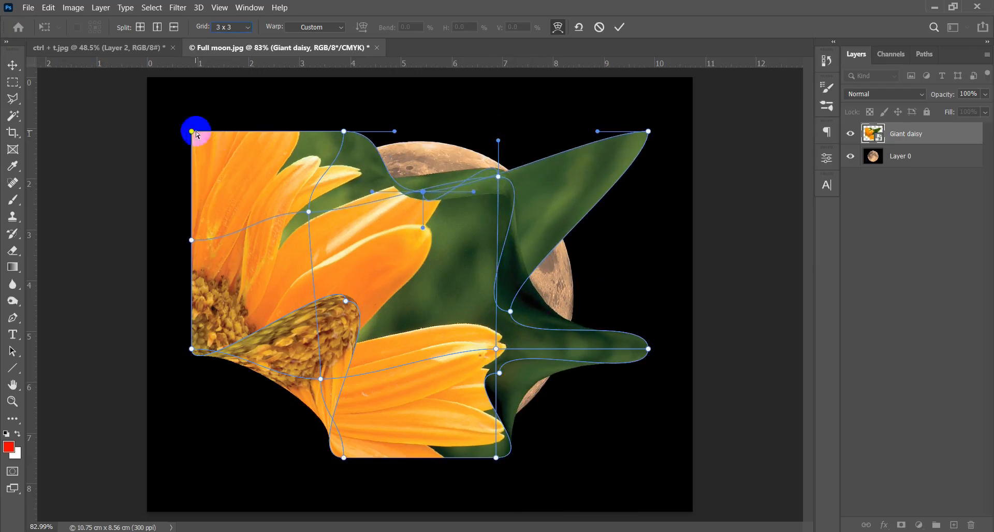
{"action": "left_click_drag", "start_coordinate": [196, 140], "coordinate": [313, 256]}
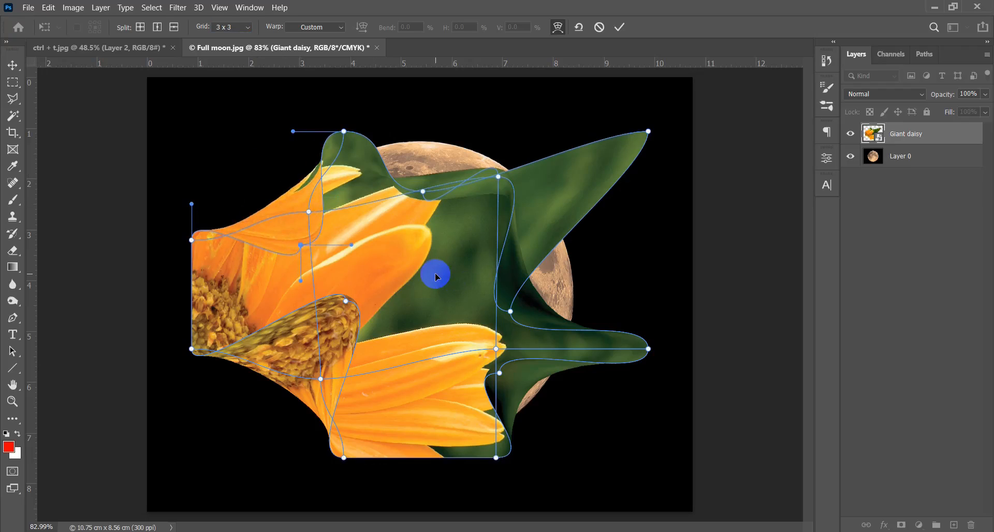
{"action": "left_click_drag", "start_coordinate": [437, 269], "coordinate": [468, 279]}
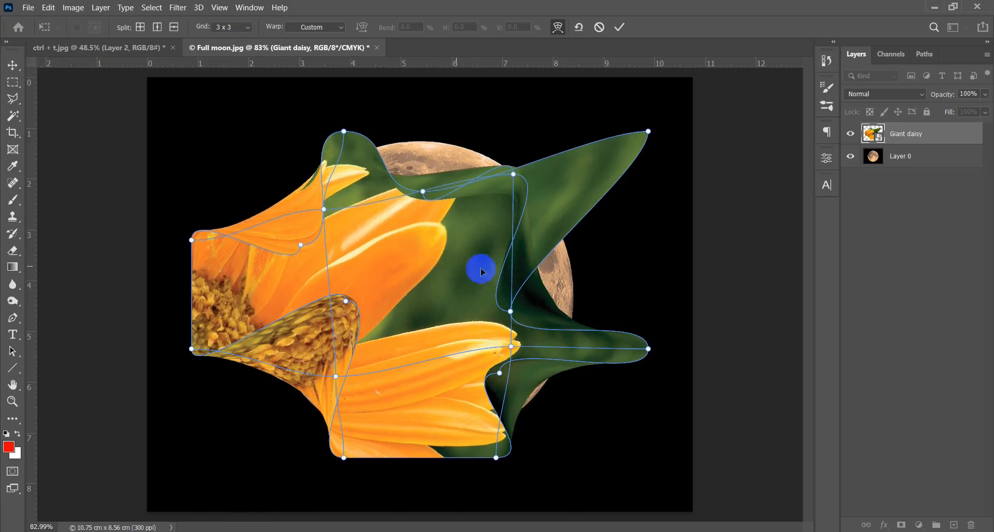
{"action": "left_click", "coordinate": [622, 27]}
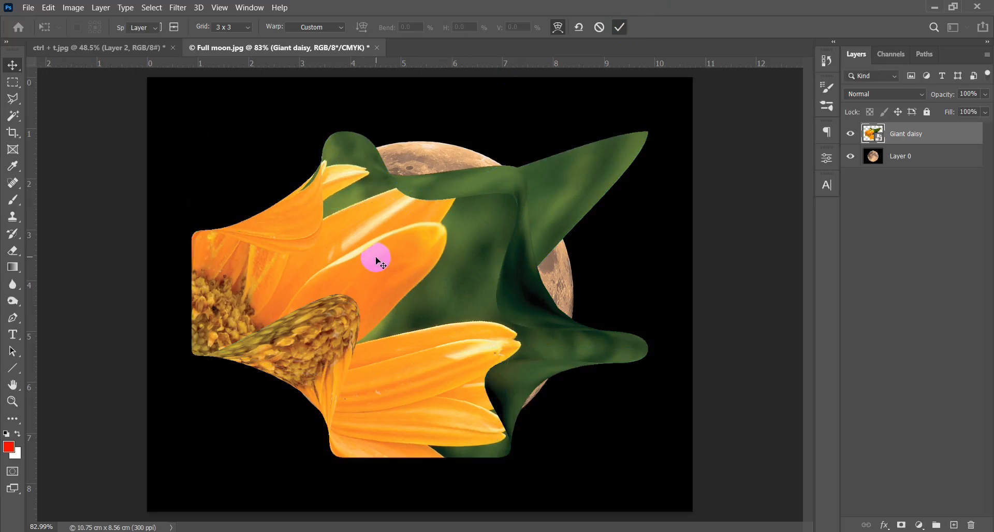
- Reopen and close Free Transform on the warped Giant daisy layer, then undo the warp
{"action": "key", "text": "ctrl+t"}
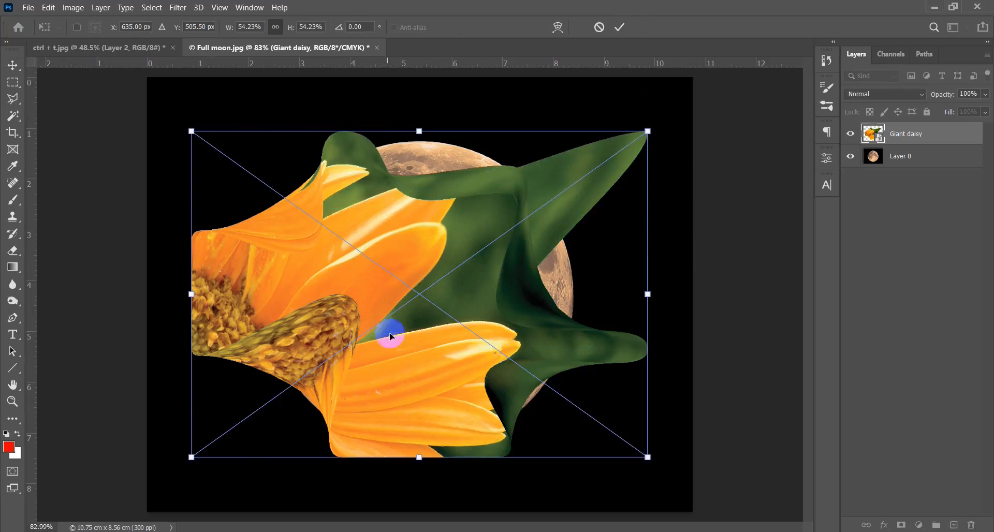
{"action": "double_click", "coordinate": [435, 346]}
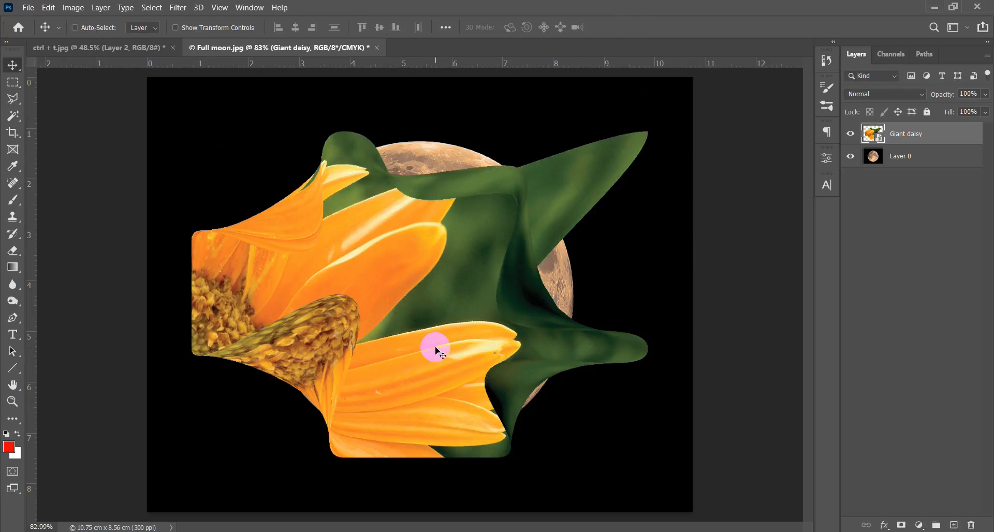
{"action": "key", "text": "ctrl+z"}
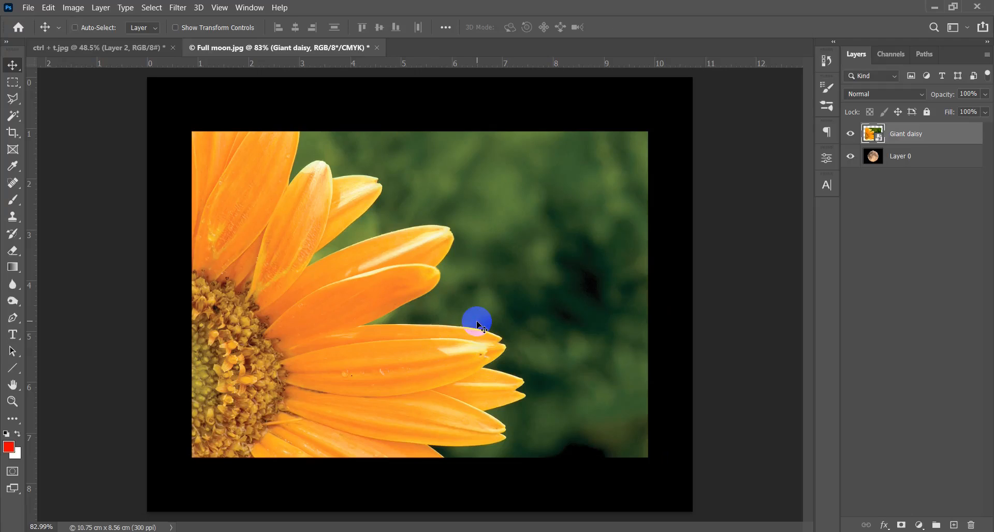
- Try flipping the Giant daisy layer horizontally with Free Transform, then undo the flip
{"action": "key", "text": "ctrl+t"}
{"action": "right_click", "coordinate": [453, 212]}
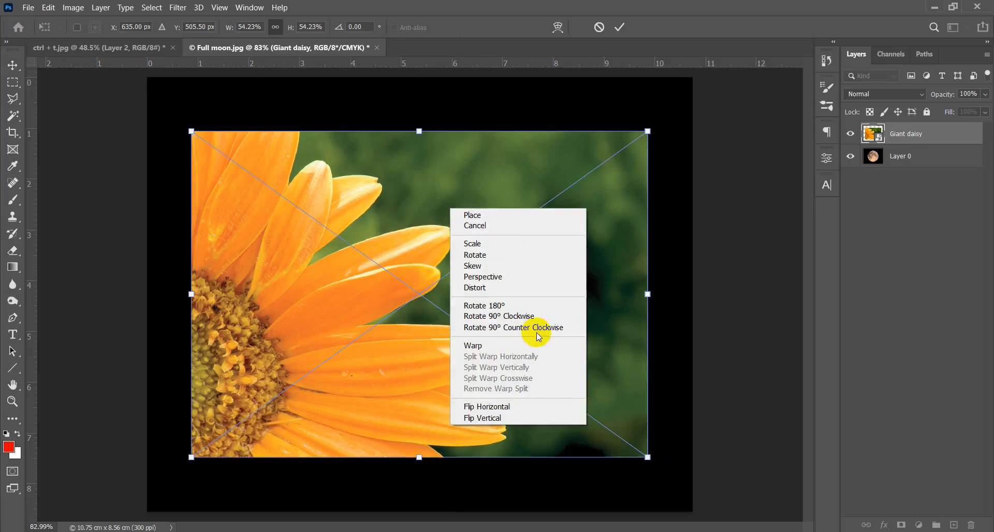
{"action": "left_click", "coordinate": [515, 407]}
{"action": "key", "text": "ctrl+z"}
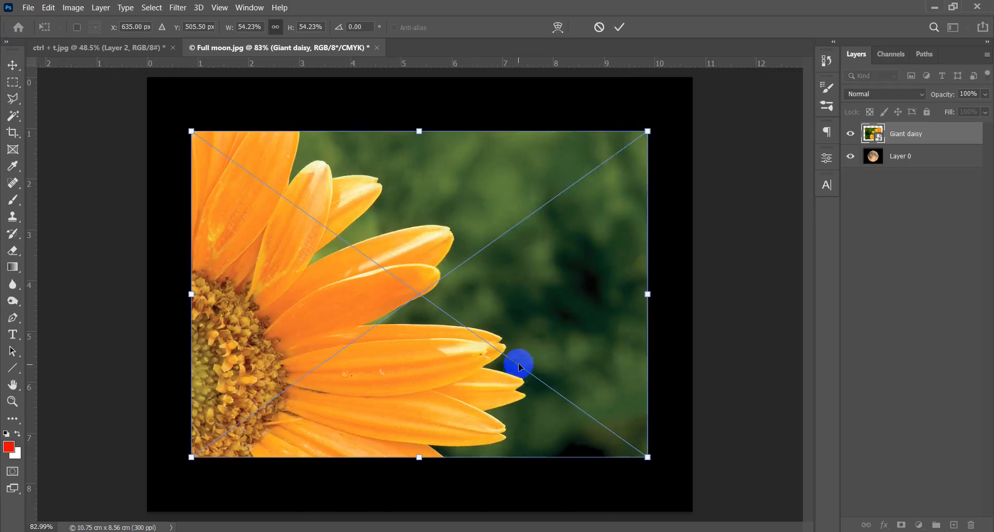
- Try flipping the Giant daisy layer vertically, undo the flip, and close the transform
{"action": "right_click", "coordinate": [511, 377]}
{"action": "left_click", "coordinate": [556, 420]}
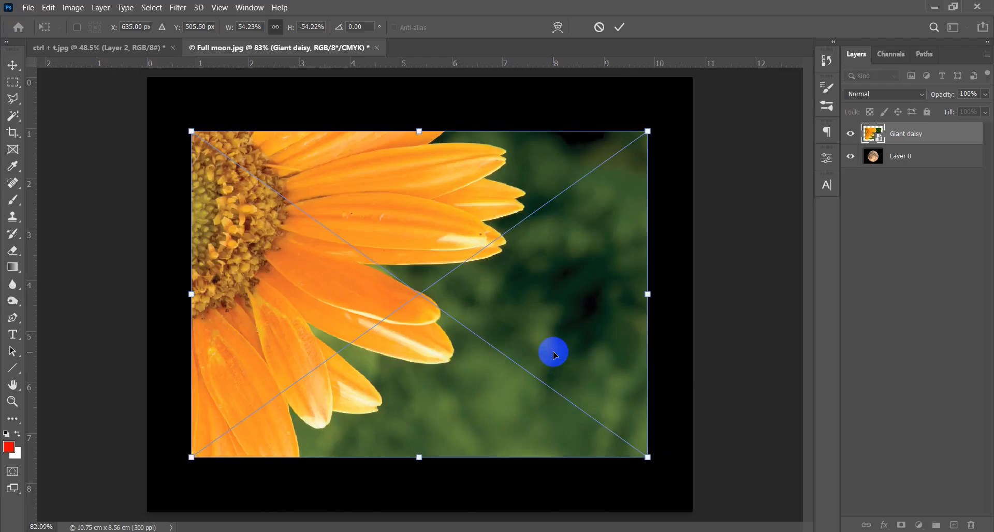
{"action": "key", "text": "ctrl+z"}
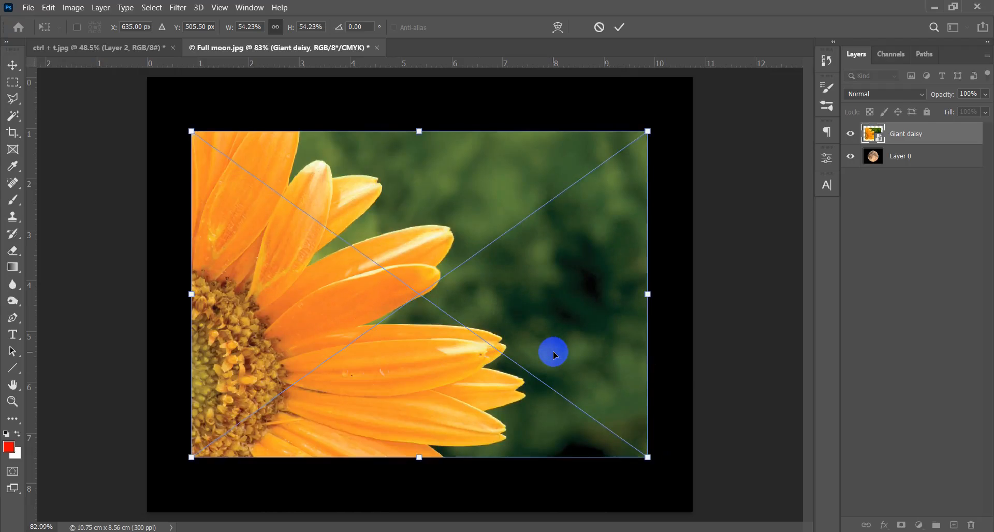
{"action": "key", "text": "Return"}
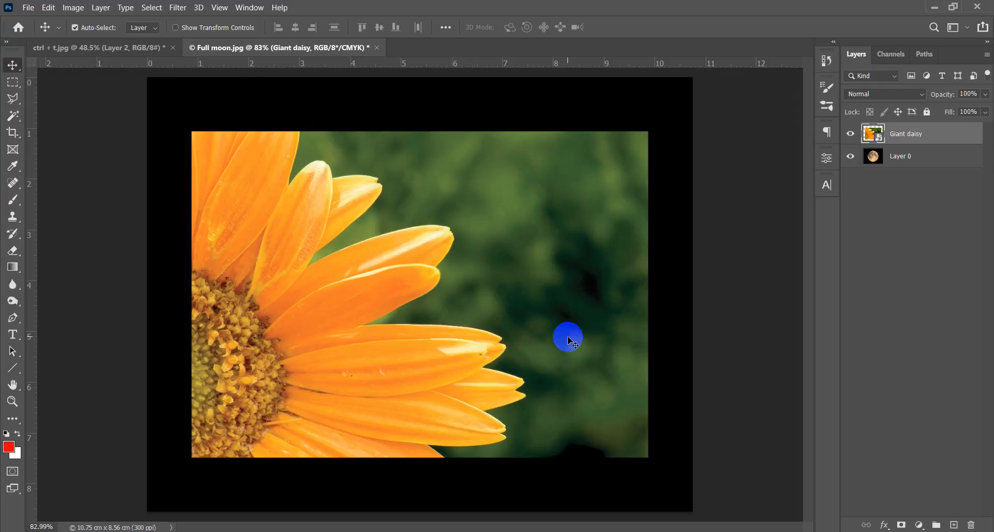
- Delete the Giant daisy layer and close the Full moon.jpg document
{"action": "key", "text": "Delete"}
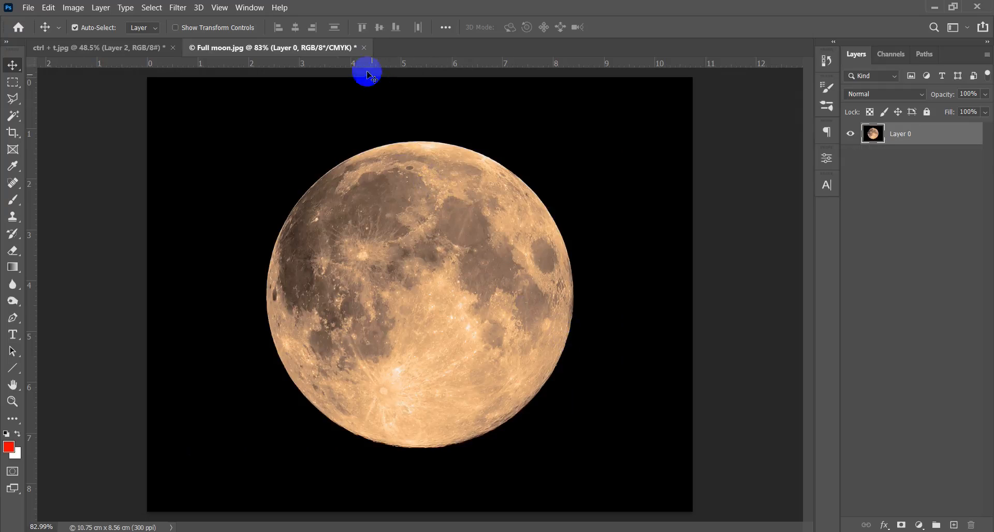
{"action": "left_click", "coordinate": [364, 48]}
{"action": "left_click", "coordinate": [513, 218]}
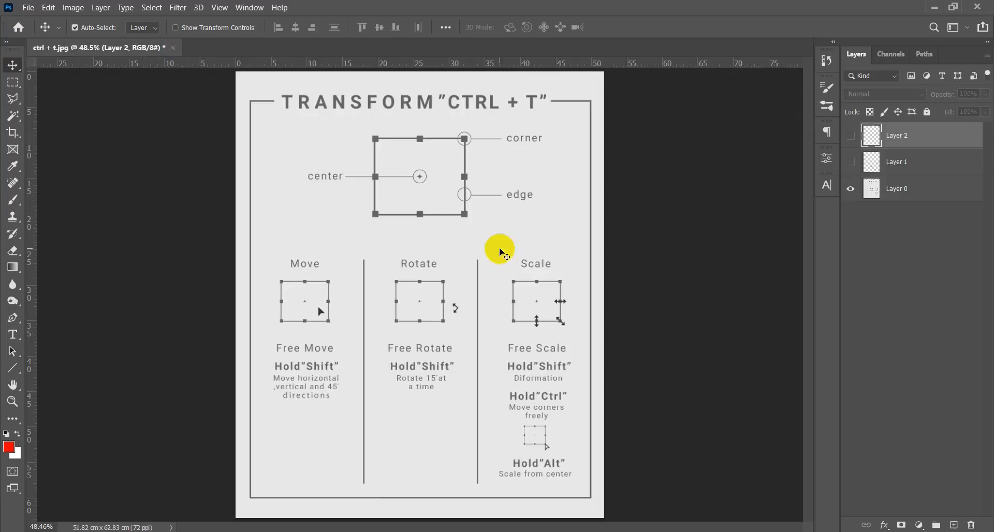
- Close the ctrl + t.jpg document without saving and open Bonnieux.jpg from the course folder
{"action": "left_click", "coordinate": [173, 48]}
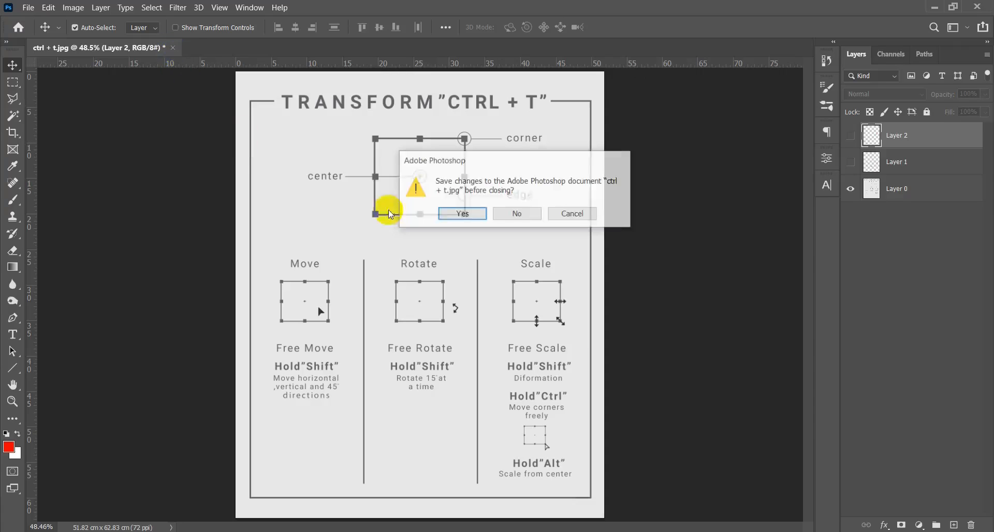
{"action": "left_click", "coordinate": [518, 217]}
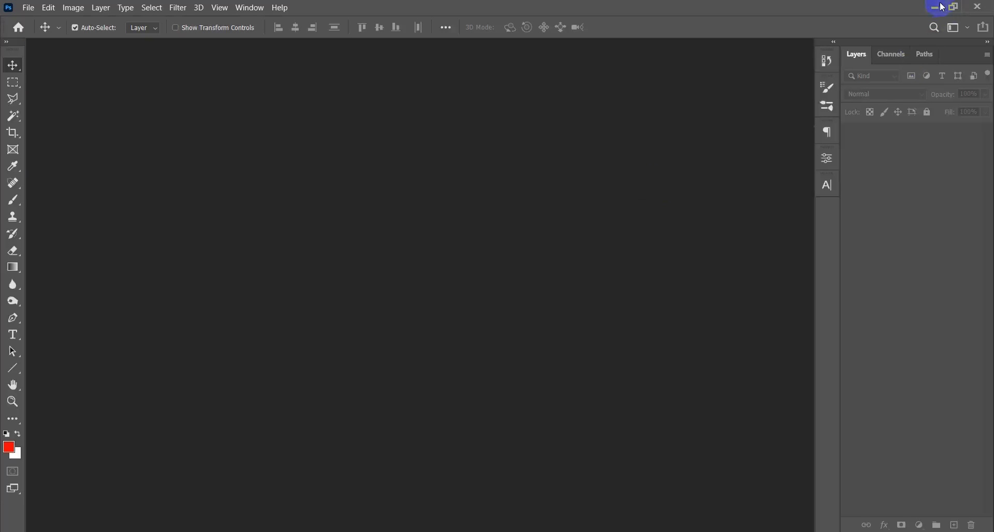
{"action": "left_click", "coordinate": [937, 7]}
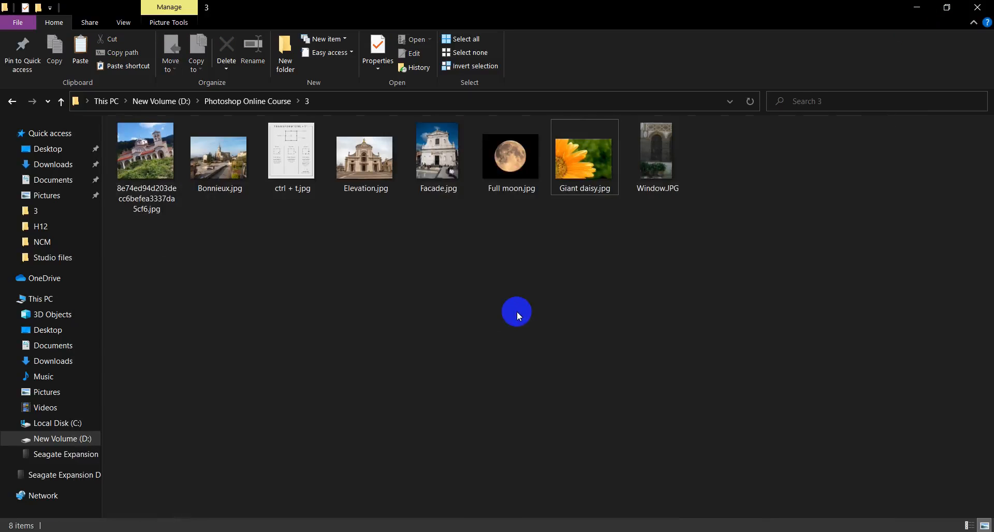
{"action": "left_click_drag", "start_coordinate": [218, 156], "coordinate": [499, 280]}
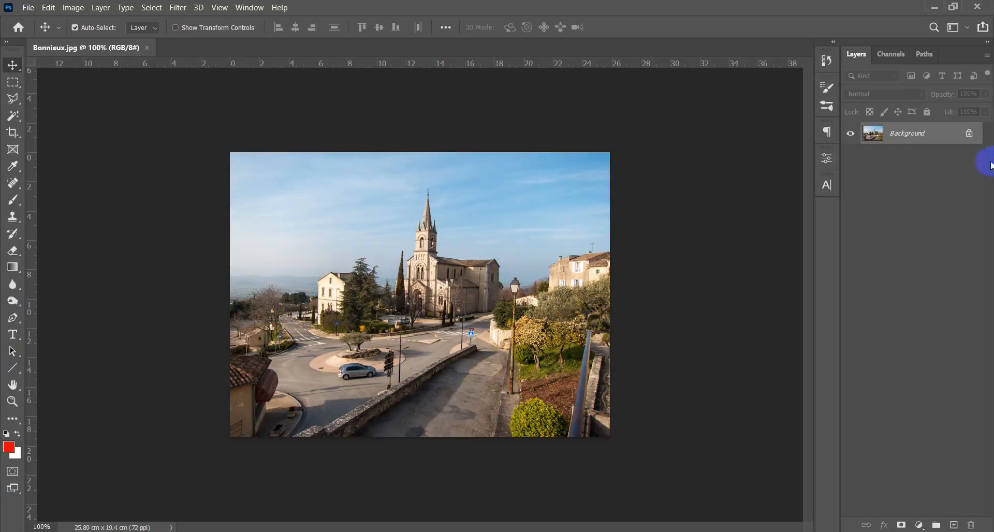
- Unlock the Background layer of Bonnieux.jpg and add an empty layer above it for brush drawing
{"action": "left_click", "coordinate": [972, 135]}
{"action": "left_click", "coordinate": [386, 330]}
{"action": "key", "text": "ctrl+0"}
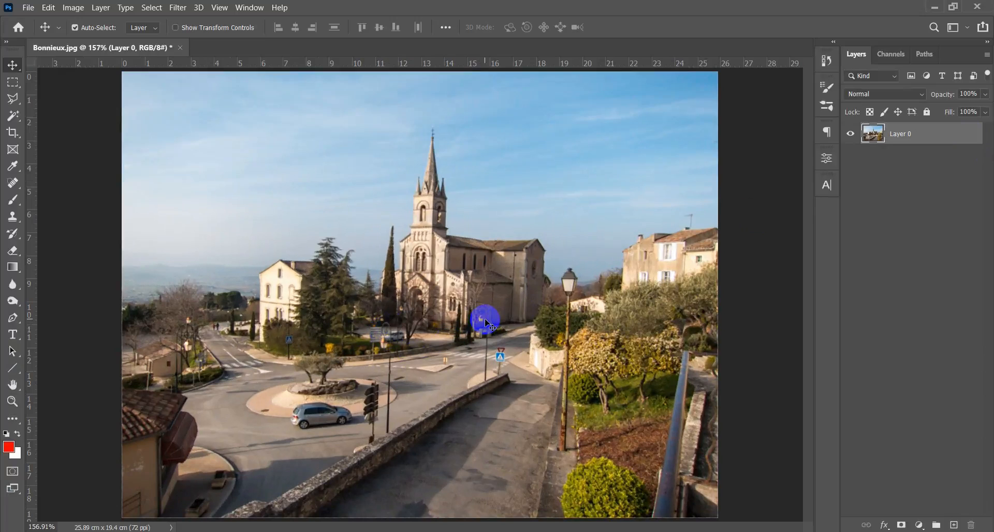
{"action": "key", "text": "ctrl+minus"}
{"action": "scroll", "coordinate": [486, 324], "scroll_direction": "up", "scroll_amount": 1}
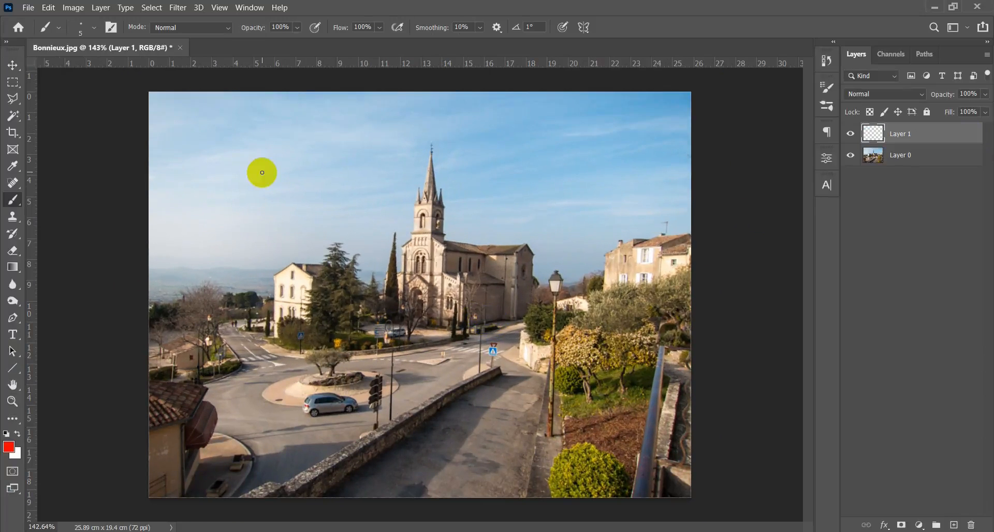
- Try a red brush stroke in the sky on Layer 1, then undo it
{"action": "left_click", "coordinate": [425, 323]}
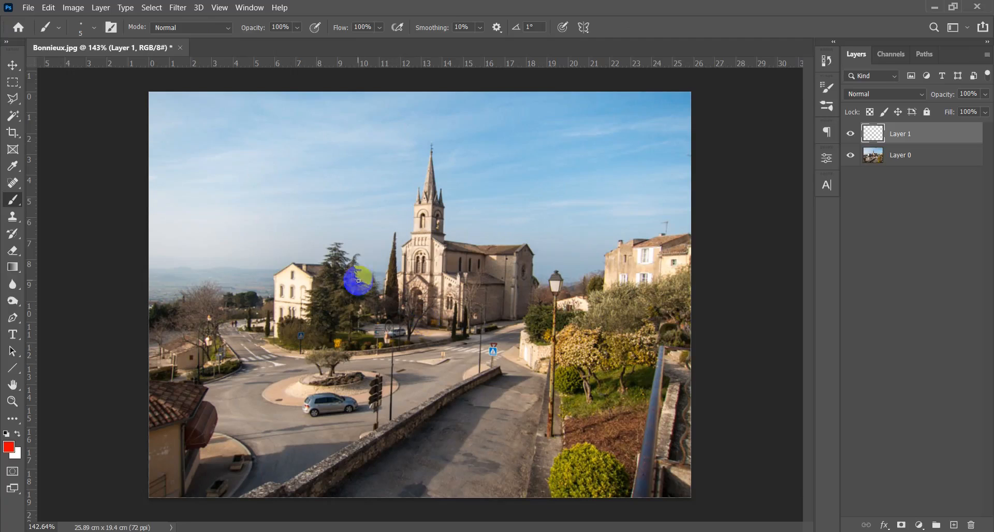
{"action": "mouse_move", "coordinate": [218, 178]}
{"action": "left_mouse_down"}
{"action": "mouse_move", "coordinate": [196, 174]}
{"action": "mouse_move", "coordinate": [213, 199]}
{"action": "left_mouse_up"}
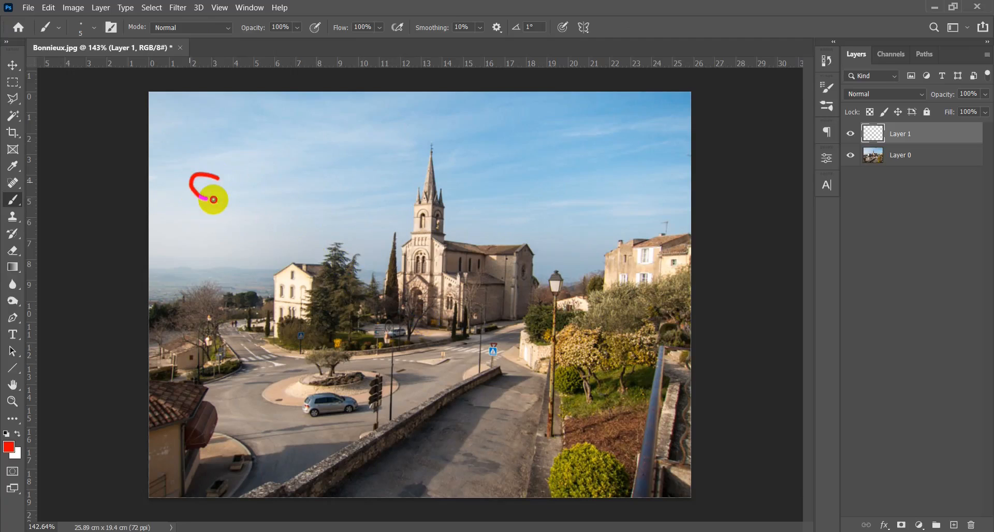
{"action": "key", "text": "ctrl+z"}
- Clear the 16 : 9 crop ratio, display the crop thirds overlay over the full image, and cancel the crop
{"action": "key", "text": "c"}
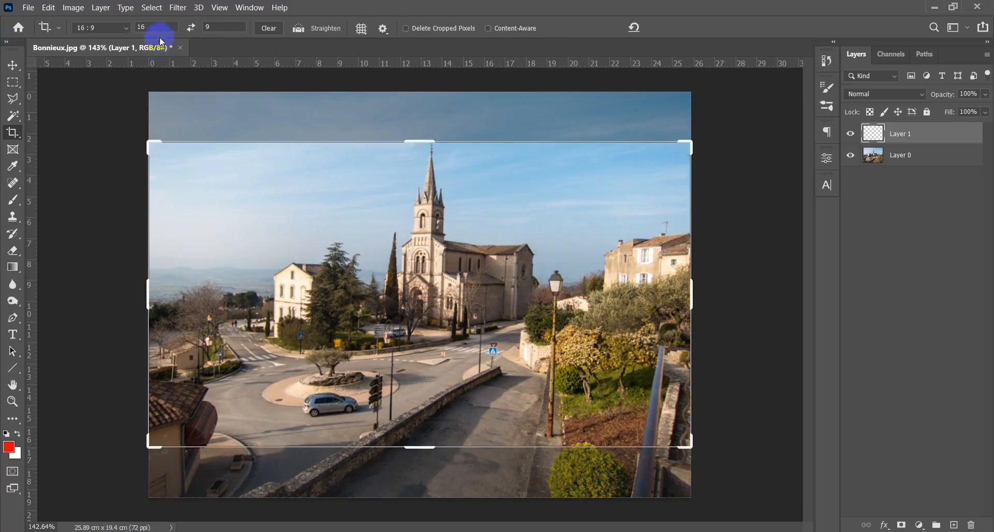
{"action": "left_click", "coordinate": [268, 31]}
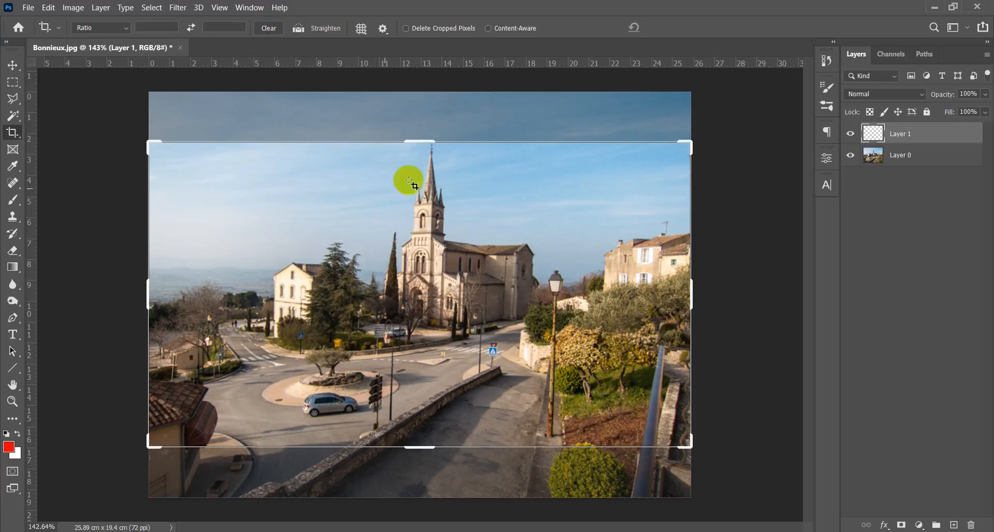
{"action": "key", "text": "Escape"}
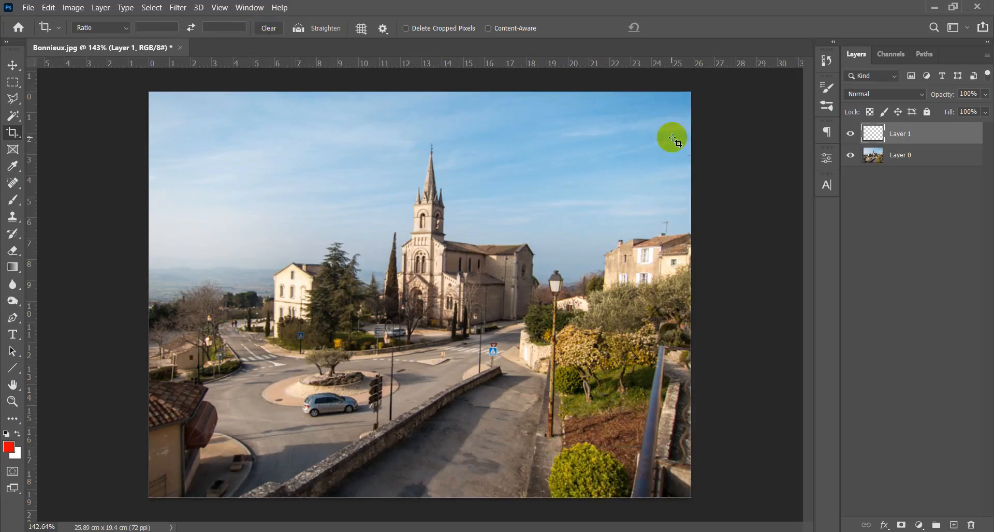
{"action": "left_click", "coordinate": [534, 294]}
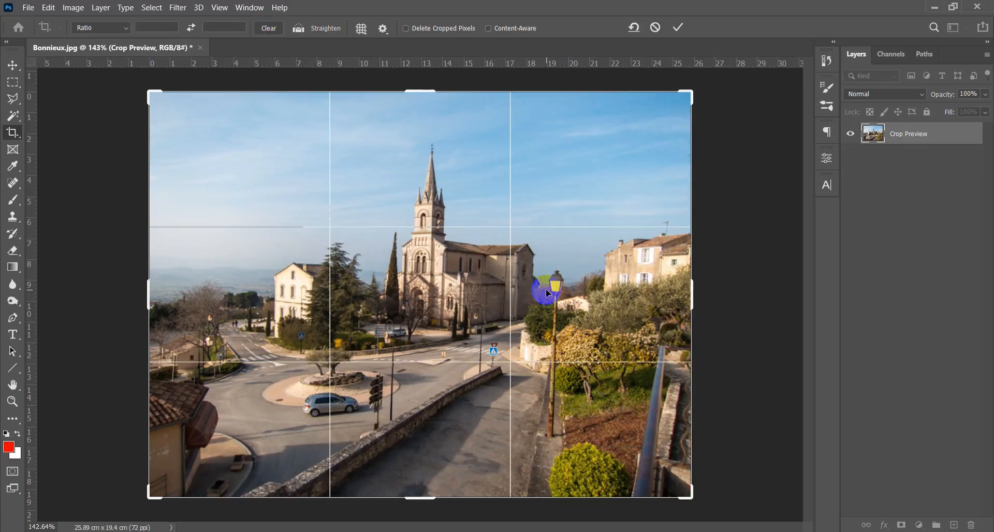
{"action": "key", "text": "c"}
{"action": "key", "text": "Escape"}
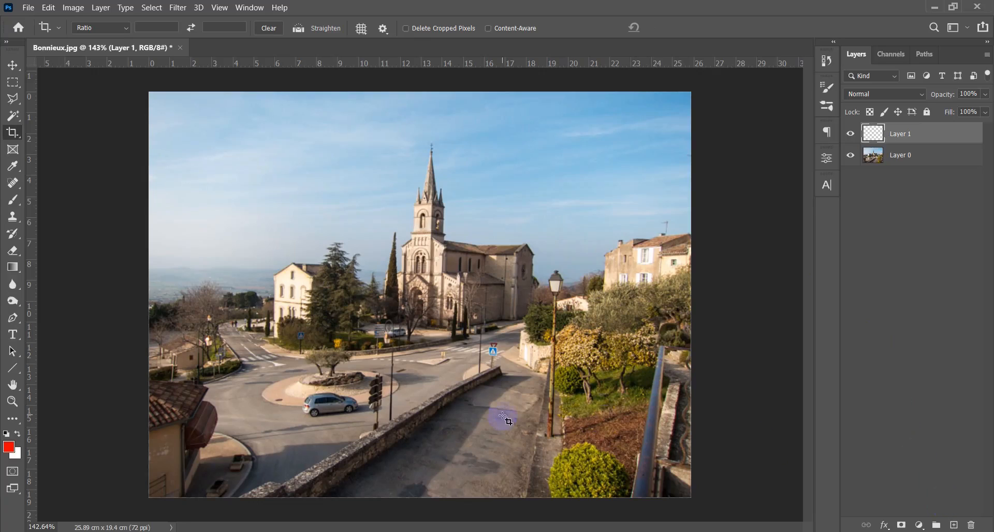
- Paint a red rule-of-thirds grid of two vertical and two horizontal brush lines across the photo on Layer 1
{"action": "key", "text": "b"}
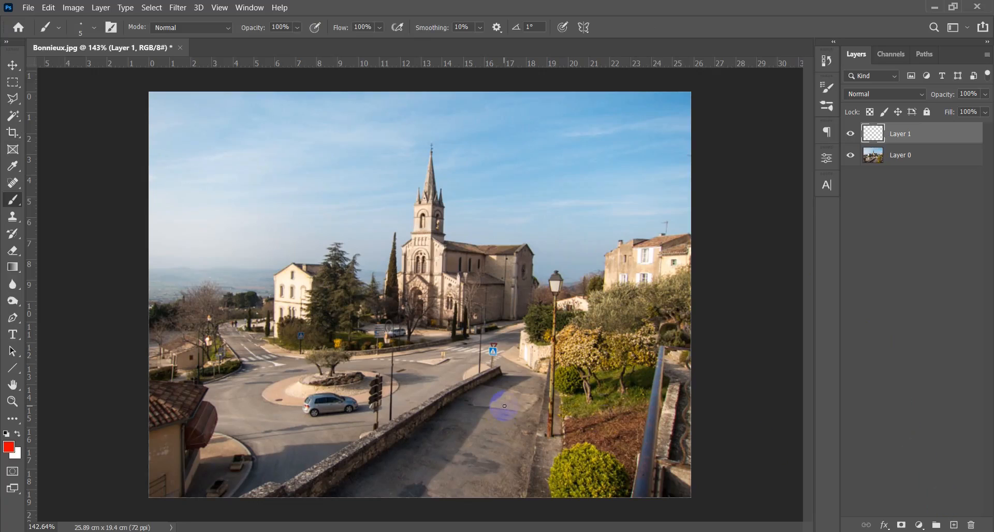
{"action": "mouse_move", "coordinate": [328, 84]}
{"action": "left_mouse_down"}
{"action": "mouse_move", "coordinate": [316, 357]}
{"action": "mouse_move", "coordinate": [328, 457]}
{"action": "left_mouse_up"}
{"action": "mouse_move", "coordinate": [500, 94]}
{"action": "left_mouse_down"}
{"action": "mouse_move", "coordinate": [488, 329]}
{"action": "mouse_move", "coordinate": [499, 471]}
{"action": "left_mouse_up"}
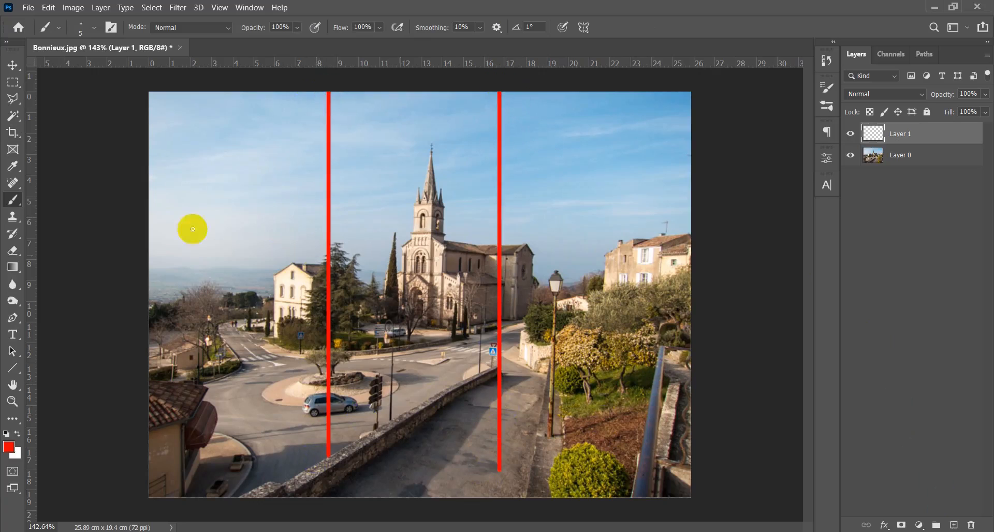
{"action": "left_click_drag", "start_coordinate": [147, 218], "coordinate": [704, 219]}
{"action": "left_click_drag", "start_coordinate": [140, 390], "coordinate": [689, 389]}
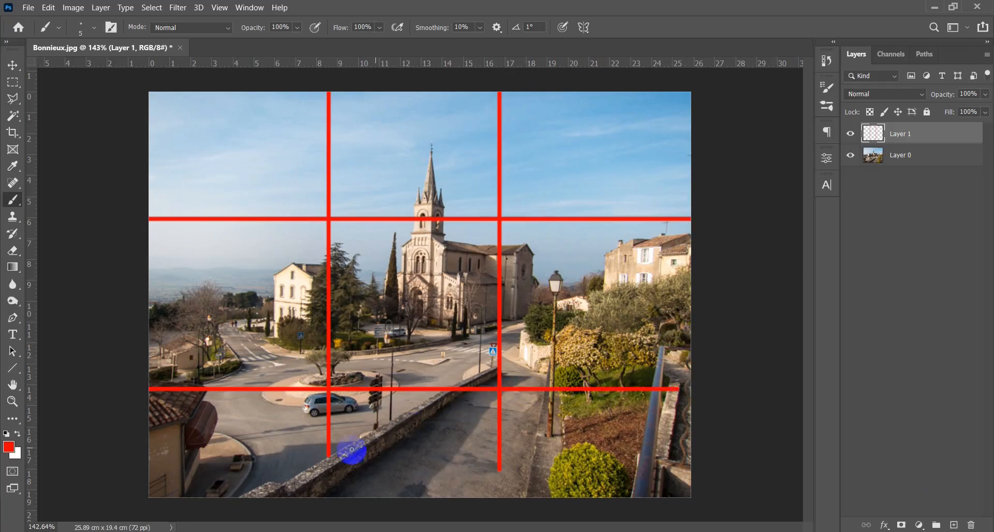
{"action": "left_click_drag", "start_coordinate": [326, 455], "coordinate": [335, 492]}
{"action": "left_click_drag", "start_coordinate": [497, 469], "coordinate": [501, 506]}
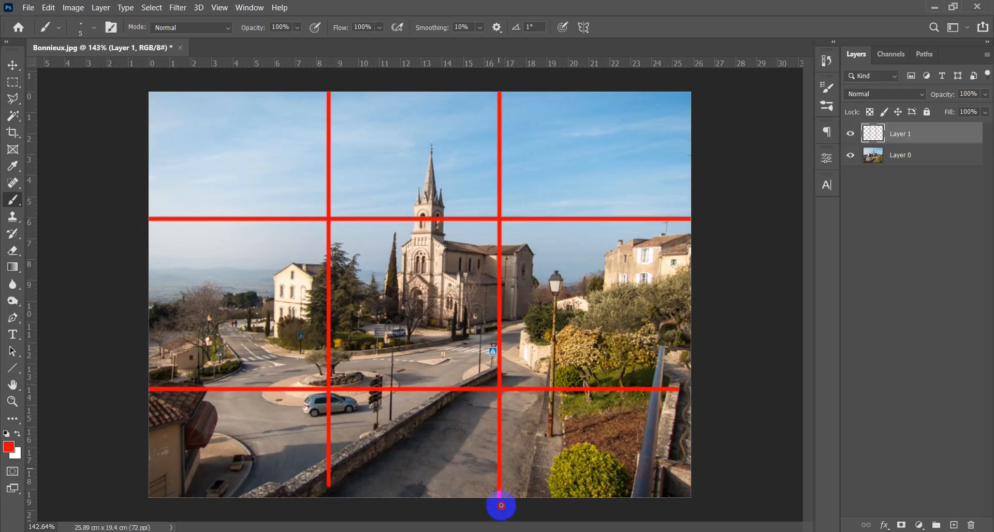
{"action": "left_click_drag", "start_coordinate": [326, 479], "coordinate": [326, 495]}
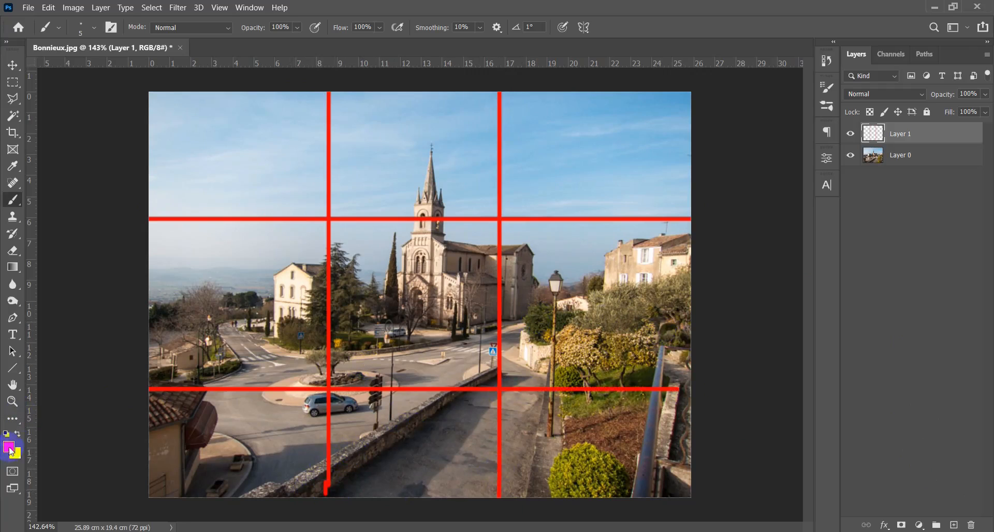
- Set the brush's foreground color to blue, 3c00ff
{"action": "left_click", "coordinate": [9, 448]}
{"action": "left_click", "coordinate": [819, 144]}
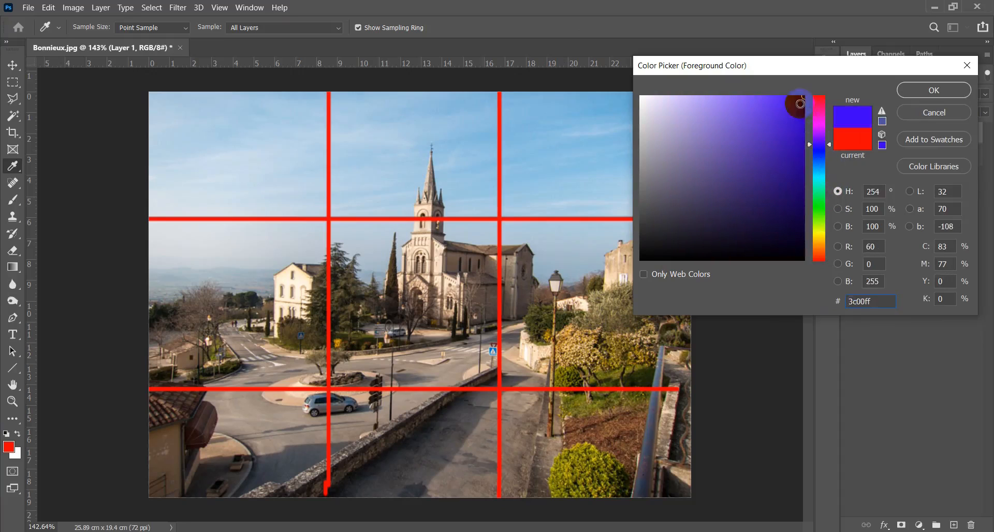
{"action": "left_click", "coordinate": [932, 90]}
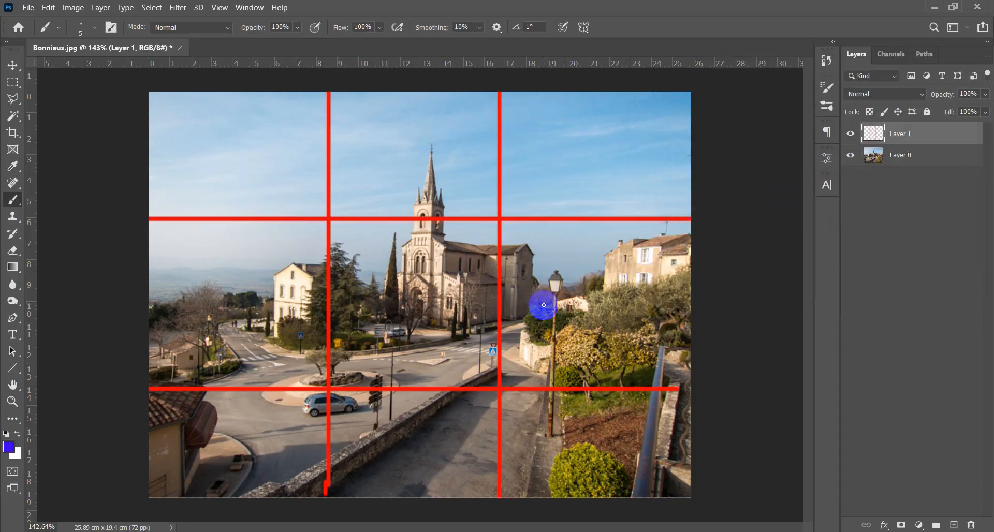
{"action": "right_click", "coordinate": [546, 312], "text": "alt"}
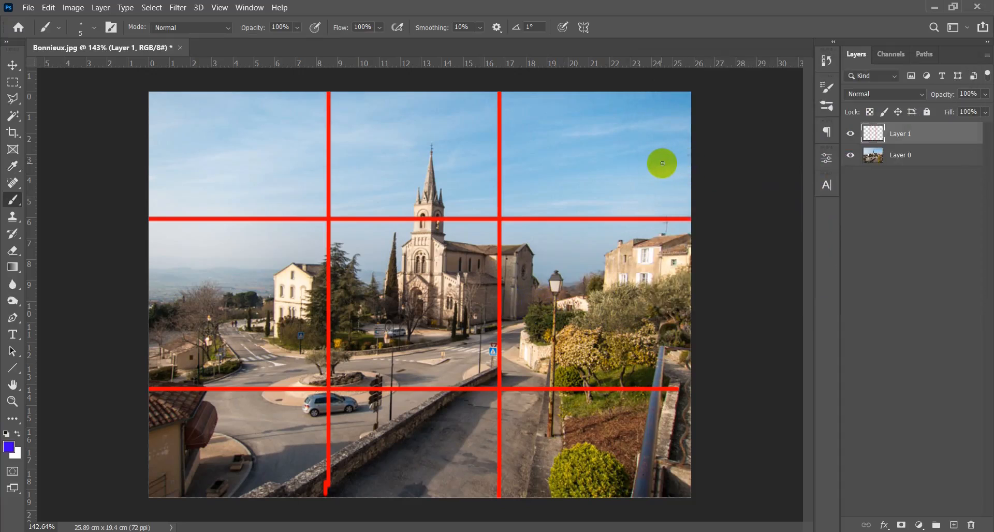
- Try three short blue marks at the photo's right edge, one per horizontal third, then undo them
{"action": "left_click_drag", "start_coordinate": [662, 164], "coordinate": [709, 163]}
{"action": "left_click_drag", "start_coordinate": [645, 278], "coordinate": [713, 310]}
{"action": "left_click_drag", "start_coordinate": [638, 426], "coordinate": [731, 435]}
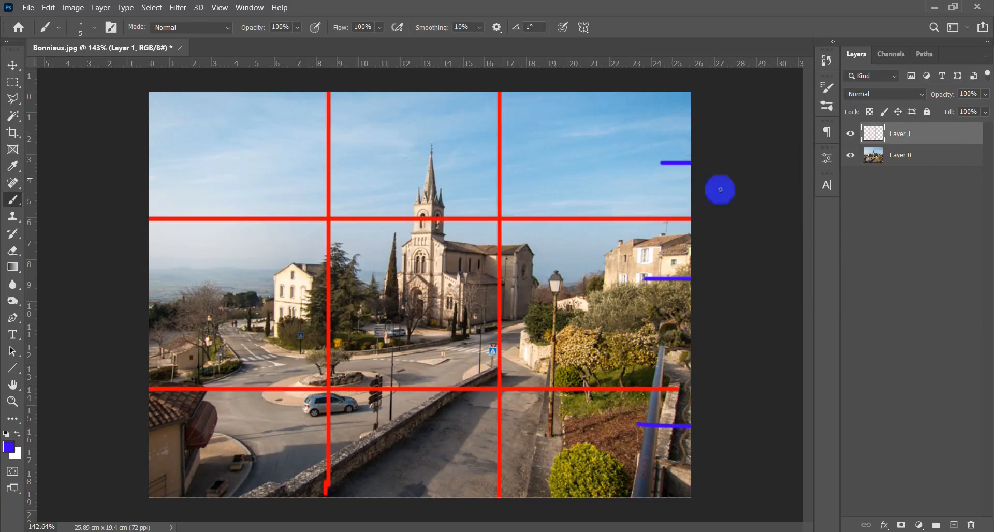
{"action": "key", "text": "ctrl+z"}
{"action": "key", "text": "ctrl+z"}
{"action": "key", "text": "ctrl+z"}
- Try outlining each of the four red grid lines with a long blue ellipse
{"action": "mouse_move", "coordinate": [704, 212]}
{"action": "left_mouse_down"}
{"action": "mouse_move", "coordinate": [312, 193]}
{"action": "mouse_move", "coordinate": [308, 267]}
{"action": "mouse_move", "coordinate": [747, 220]}
{"action": "left_mouse_up"}
{"action": "mouse_move", "coordinate": [694, 363]}
{"action": "left_mouse_down"}
{"action": "mouse_move", "coordinate": [506, 348]}
{"action": "mouse_move", "coordinate": [150, 373]}
{"action": "left_mouse_up"}
{"action": "left_click_drag", "start_coordinate": [150, 415], "coordinate": [691, 411]}
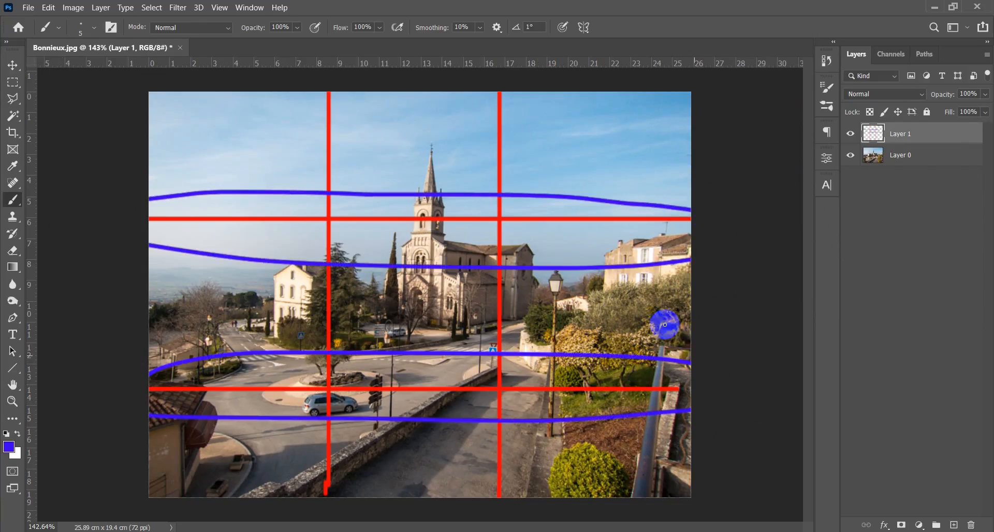
{"action": "mouse_move", "coordinate": [501, 77]}
{"action": "left_mouse_down"}
{"action": "mouse_move", "coordinate": [471, 517]}
{"action": "mouse_move", "coordinate": [512, 100]}
{"action": "left_mouse_up"}
{"action": "mouse_move", "coordinate": [332, 86]}
{"action": "left_mouse_down"}
{"action": "mouse_move", "coordinate": [300, 150]}
{"action": "mouse_move", "coordinate": [310, 518]}
{"action": "left_mouse_up"}
{"action": "mouse_move", "coordinate": [347, 500]}
{"action": "left_mouse_down"}
{"action": "mouse_move", "coordinate": [370, 395]}
{"action": "mouse_move", "coordinate": [333, 69]}
{"action": "left_mouse_up"}
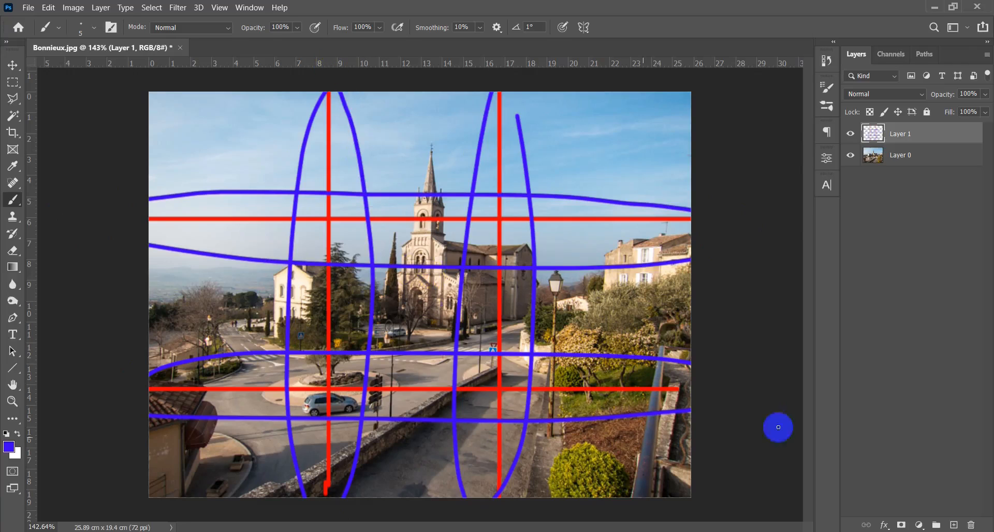
- Undo all the blue ellipses around the red grid lines
{"action": "key", "text": "ctrl+z"}
{"action": "key", "text": "ctrl+z"}
{"action": "key", "text": "ctrl+z"}
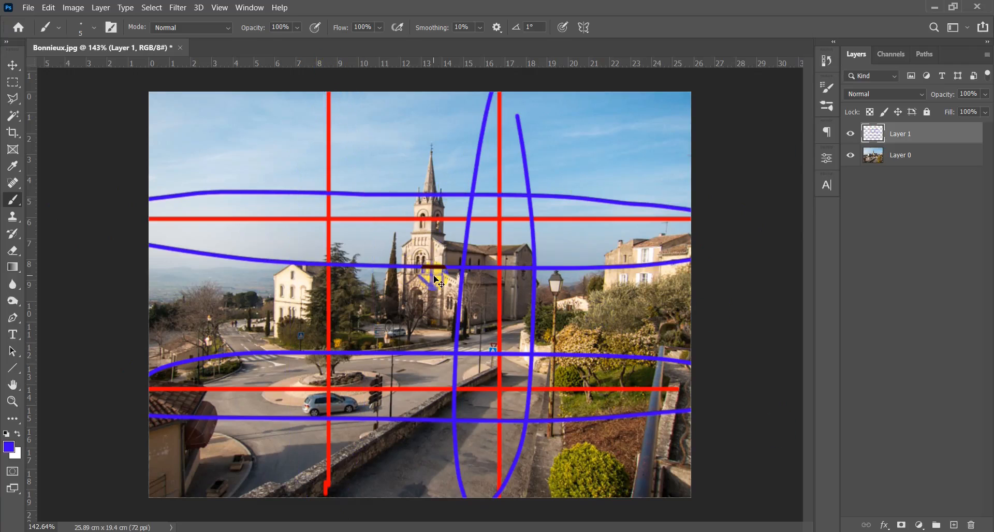
{"action": "key", "text": "ctrl+z"}
{"action": "key", "text": "ctrl+z"}
{"action": "key", "text": "ctrl+z"}
{"action": "key", "text": "ctrl+z"}
{"action": "key", "text": "ctrl+z"}
{"action": "left_click", "coordinate": [450, 331]}
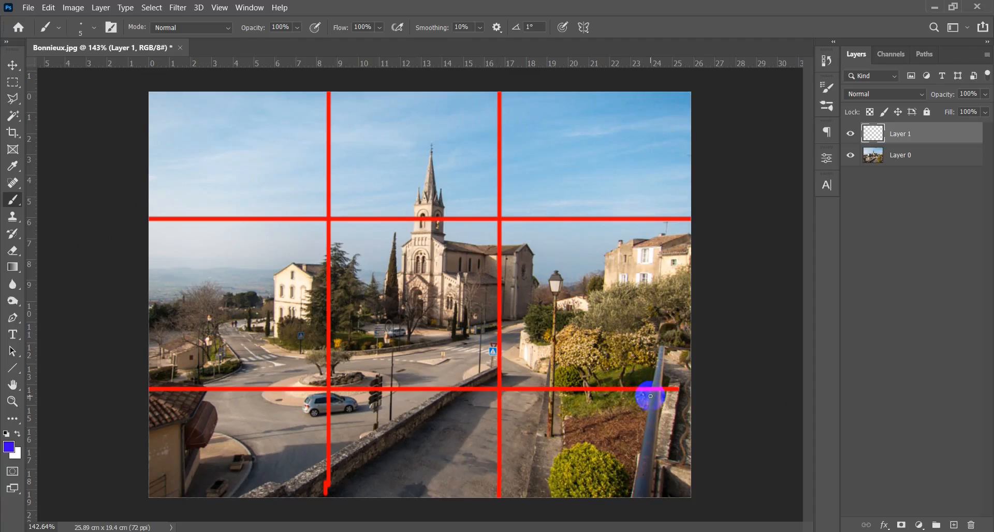
- Bracket the photo's right side in blue, labeling the upper two thirds "sky" and the lower third "Land"
{"action": "mouse_move", "coordinate": [633, 388]}
{"action": "left_mouse_down"}
{"action": "mouse_move", "coordinate": [657, 392]}
{"action": "mouse_move", "coordinate": [658, 494]}
{"action": "mouse_move", "coordinate": [638, 497]}
{"action": "left_mouse_up"}
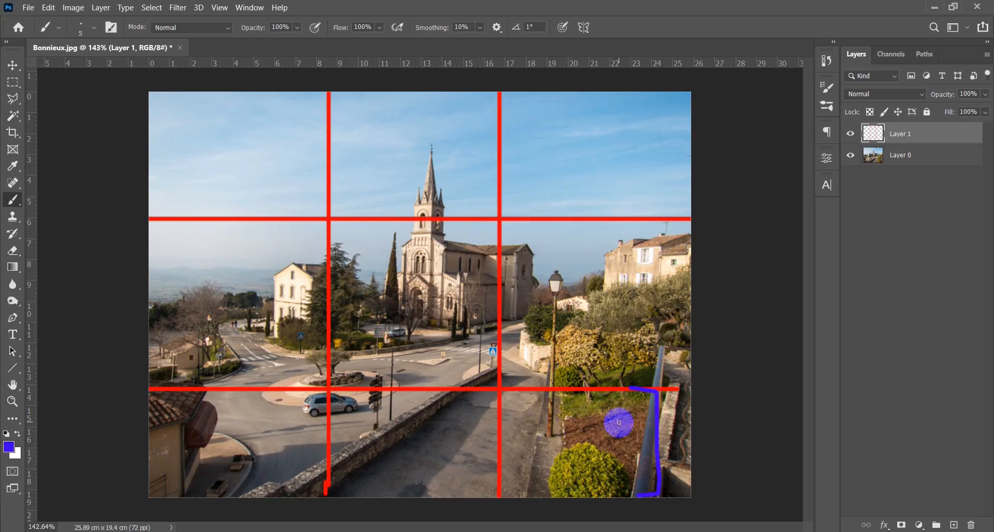
{"action": "mouse_move", "coordinate": [633, 389]}
{"action": "left_mouse_down"}
{"action": "mouse_move", "coordinate": [661, 383]}
{"action": "mouse_move", "coordinate": [663, 105]}
{"action": "mouse_move", "coordinate": [651, 88]}
{"action": "mouse_move", "coordinate": [639, 93]}
{"action": "mouse_move", "coordinate": [661, 94]}
{"action": "left_mouse_up"}
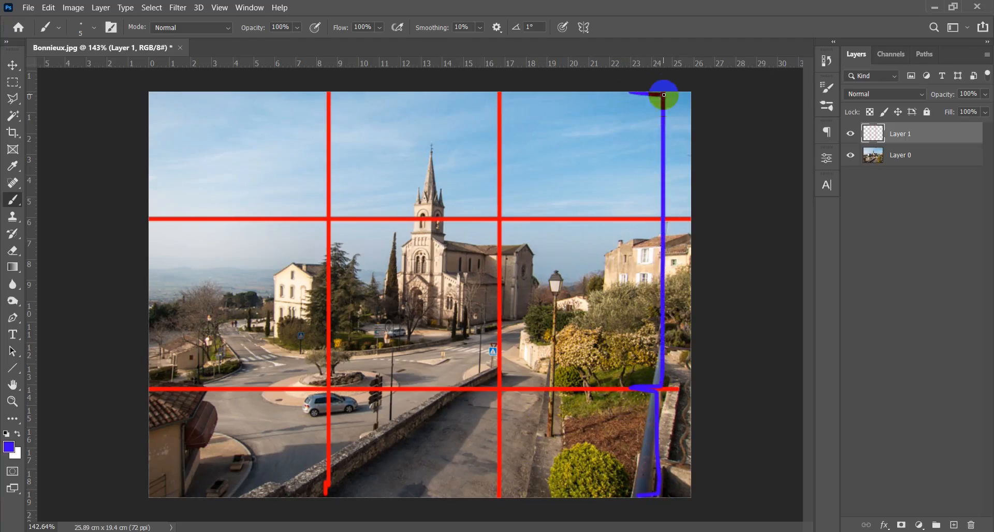
{"action": "left_click_drag", "start_coordinate": [591, 149], "coordinate": [588, 177]}
{"action": "mouse_move", "coordinate": [595, 127]}
{"action": "left_mouse_down"}
{"action": "mouse_move", "coordinate": [602, 159]}
{"action": "mouse_move", "coordinate": [602, 151]}
{"action": "mouse_move", "coordinate": [629, 160]}
{"action": "mouse_move", "coordinate": [641, 128]}
{"action": "mouse_move", "coordinate": [635, 188]}
{"action": "left_mouse_up"}
{"action": "mouse_move", "coordinate": [525, 422]}
{"action": "left_mouse_down"}
{"action": "mouse_move", "coordinate": [542, 459]}
{"action": "mouse_move", "coordinate": [574, 437]}
{"action": "mouse_move", "coordinate": [588, 456]}
{"action": "mouse_move", "coordinate": [606, 449]}
{"action": "left_mouse_up"}
{"action": "left_click_drag", "start_coordinate": [606, 404], "coordinate": [608, 464]}
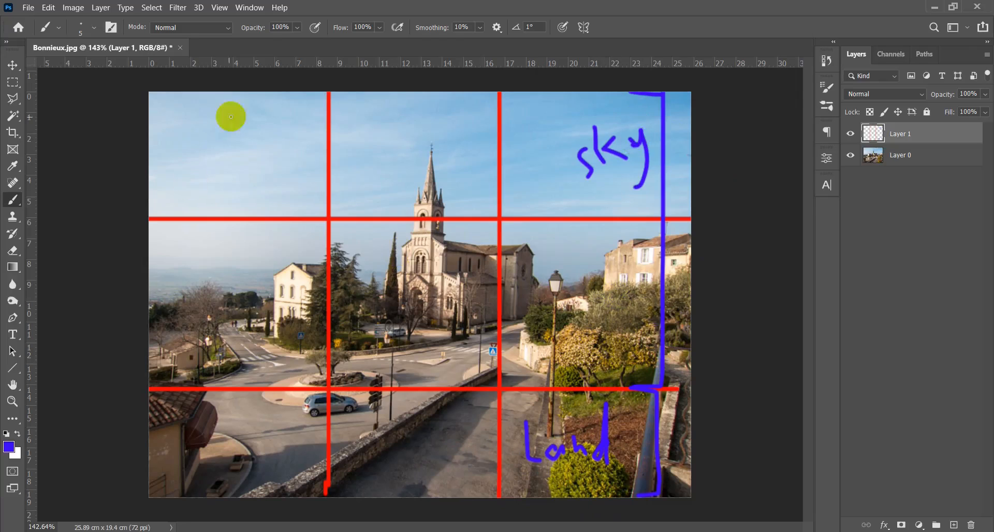
- Bracket the photo's left side in blue, labeling the upper third "sky" and the lower two thirds "Land"
{"action": "mouse_move", "coordinate": [262, 95]}
{"action": "left_mouse_down"}
{"action": "mouse_move", "coordinate": [229, 105]}
{"action": "mouse_move", "coordinate": [224, 205]}
{"action": "mouse_move", "coordinate": [244, 208]}
{"action": "left_mouse_up"}
{"action": "mouse_move", "coordinate": [261, 137]}
{"action": "left_mouse_down"}
{"action": "mouse_move", "coordinate": [259, 159]}
{"action": "mouse_move", "coordinate": [275, 133]}
{"action": "left_mouse_up"}
{"action": "mouse_move", "coordinate": [281, 107]}
{"action": "left_mouse_down"}
{"action": "mouse_move", "coordinate": [280, 140]}
{"action": "mouse_move", "coordinate": [297, 137]}
{"action": "left_mouse_up"}
{"action": "left_click_drag", "start_coordinate": [304, 125], "coordinate": [275, 160]}
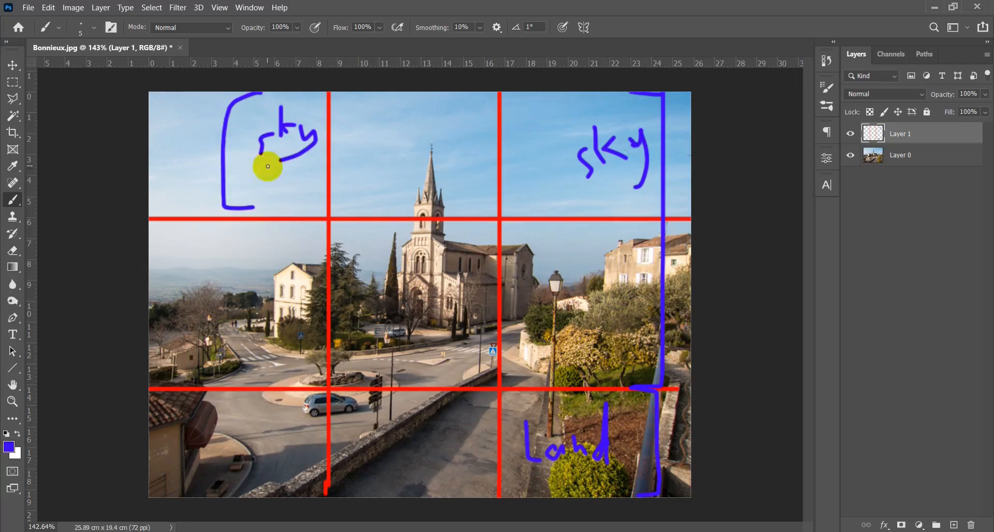
{"action": "mouse_move", "coordinate": [232, 218]}
{"action": "left_mouse_down"}
{"action": "mouse_move", "coordinate": [204, 465]}
{"action": "mouse_move", "coordinate": [242, 484]}
{"action": "left_mouse_up"}
{"action": "left_click_drag", "start_coordinate": [212, 325], "coordinate": [212, 359]}
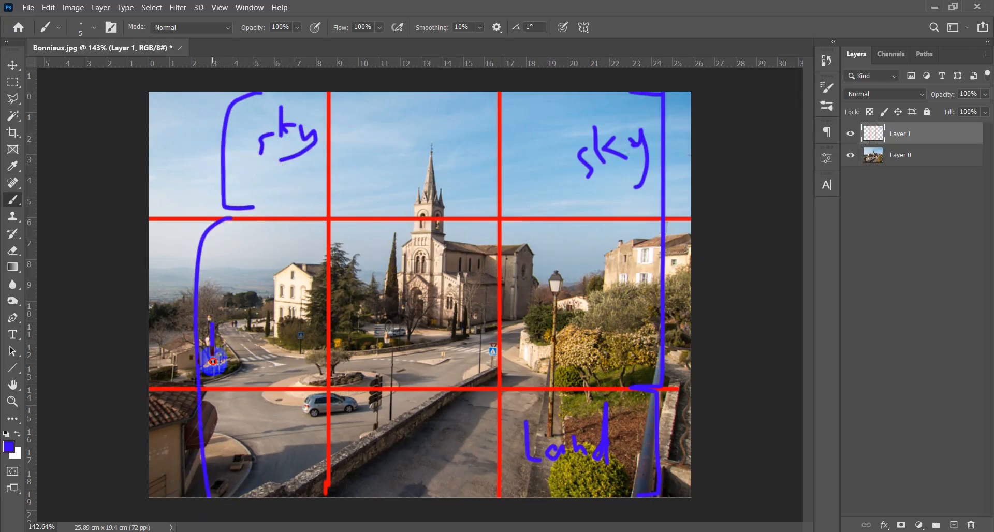
{"action": "mouse_move", "coordinate": [275, 341]}
{"action": "left_mouse_down"}
{"action": "mouse_move", "coordinate": [296, 343]}
{"action": "mouse_move", "coordinate": [285, 355]}
{"action": "mouse_move", "coordinate": [293, 271]}
{"action": "mouse_move", "coordinate": [290, 343]}
{"action": "left_mouse_up"}
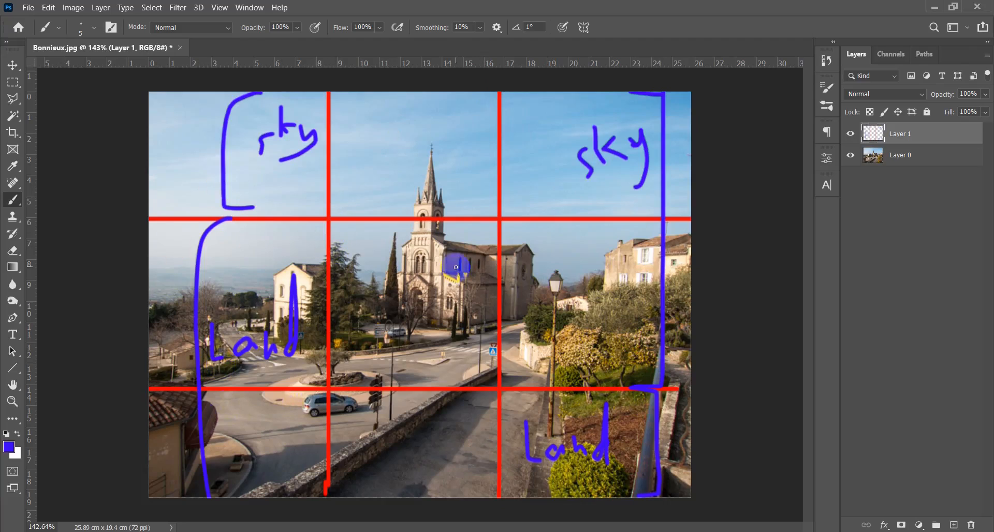
- Outline the right vertical grid line with a blue ellipse, undoing the trial strokes by the spire and around the left line
{"action": "mouse_move", "coordinate": [475, 162]}
{"action": "left_mouse_down"}
{"action": "mouse_move", "coordinate": [457, 149]}
{"action": "mouse_move", "coordinate": [410, 151]}
{"action": "mouse_move", "coordinate": [385, 187]}
{"action": "mouse_move", "coordinate": [375, 257]}
{"action": "mouse_move", "coordinate": [406, 311]}
{"action": "mouse_move", "coordinate": [502, 353]}
{"action": "mouse_move", "coordinate": [547, 311]}
{"action": "mouse_move", "coordinate": [520, 210]}
{"action": "mouse_move", "coordinate": [459, 166]}
{"action": "left_mouse_up"}
{"action": "key", "text": "ctrl+z"}
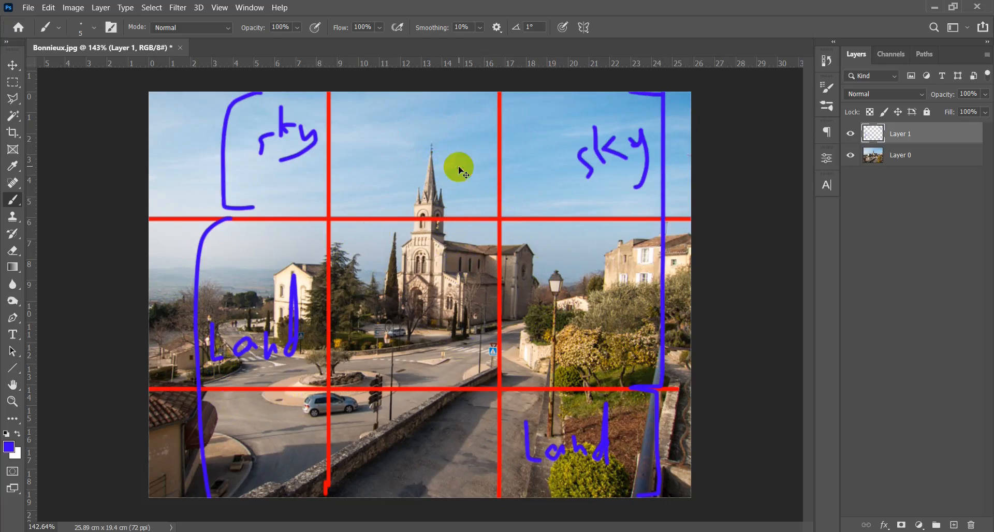
{"action": "mouse_move", "coordinate": [518, 95]}
{"action": "left_mouse_down"}
{"action": "mouse_move", "coordinate": [482, 85]}
{"action": "mouse_move", "coordinate": [466, 282]}
{"action": "mouse_move", "coordinate": [491, 496]}
{"action": "mouse_move", "coordinate": [541, 269]}
{"action": "mouse_move", "coordinate": [522, 93]}
{"action": "mouse_move", "coordinate": [337, 88]}
{"action": "mouse_move", "coordinate": [309, 103]}
{"action": "left_mouse_up"}
{"action": "mouse_move", "coordinate": [304, 214]}
{"action": "left_mouse_down"}
{"action": "mouse_move", "coordinate": [313, 529]}
{"action": "mouse_move", "coordinate": [372, 442]}
{"action": "mouse_move", "coordinate": [371, 109]}
{"action": "mouse_move", "coordinate": [343, 90]}
{"action": "left_mouse_up"}
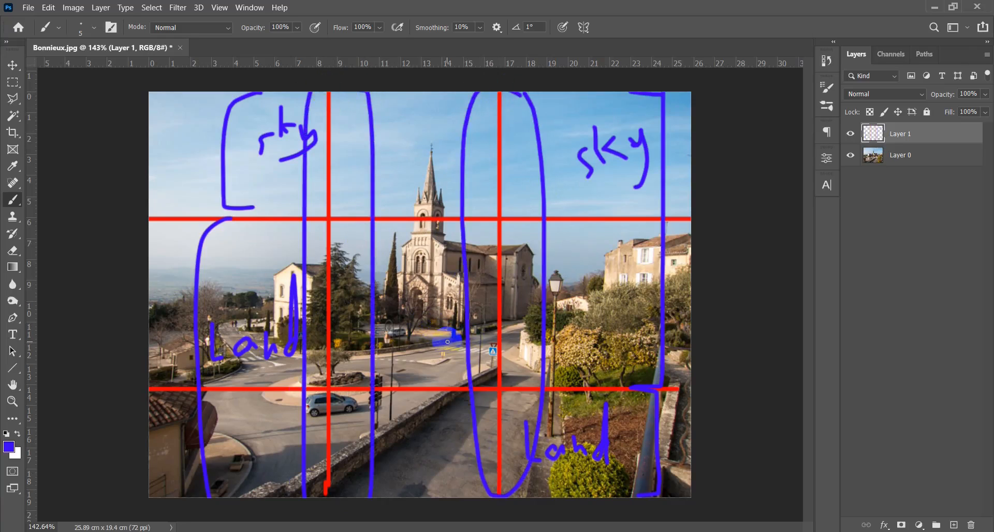
{"action": "key", "text": "ctrl+z"}
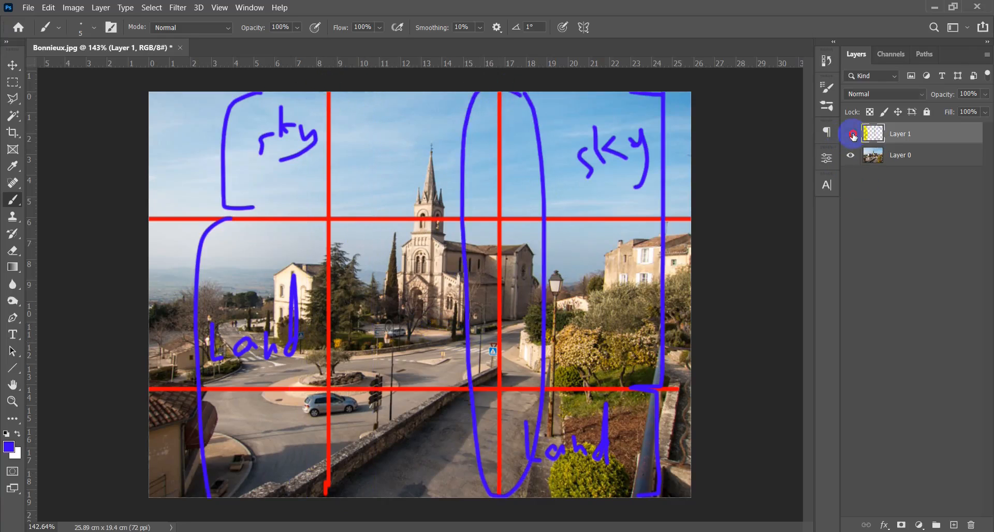
- Hide Layer 1 and crop the photo to about 20 × 12.35 cm, trimming the right side and bottom without deleting cropped pixels
{"action": "left_click", "coordinate": [852, 135]}
{"action": "key", "text": "c"}
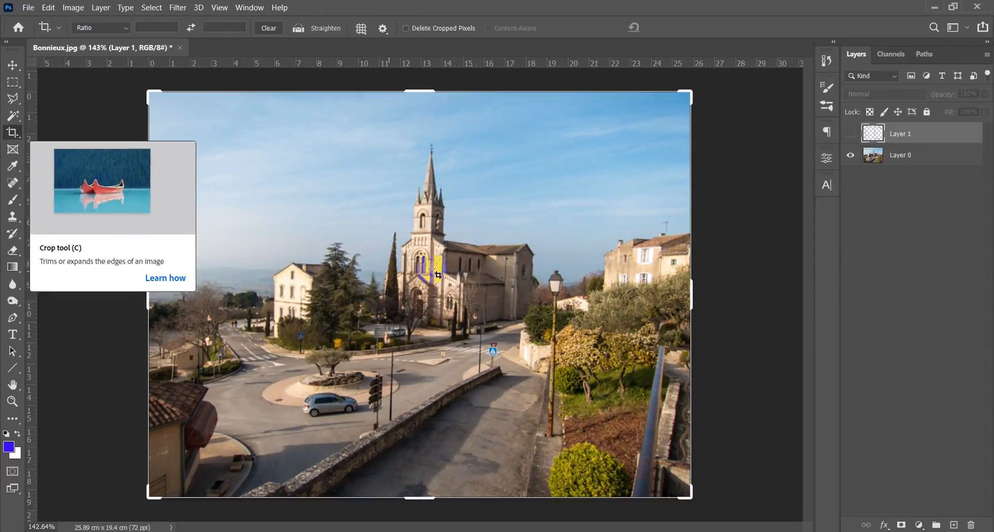
{"action": "left_click", "coordinate": [483, 343]}
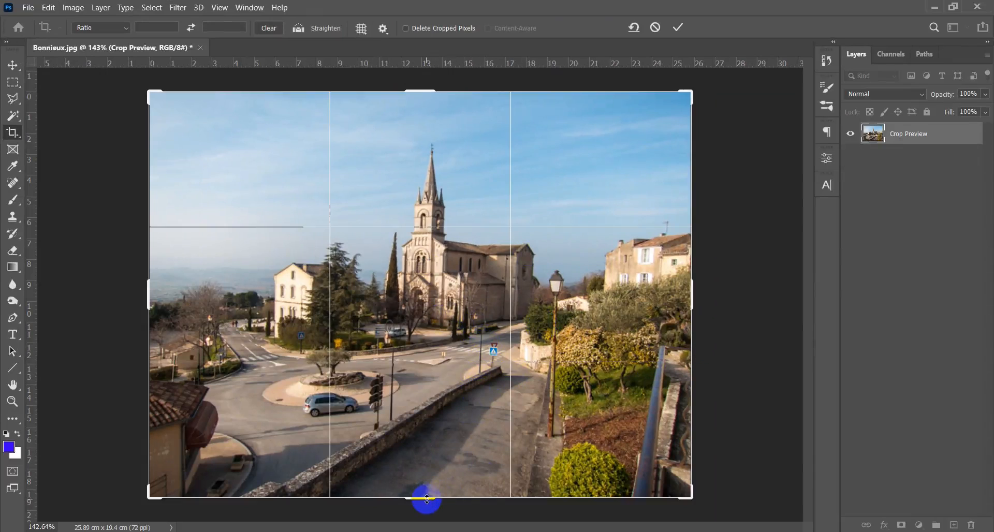
{"action": "left_click_drag", "start_coordinate": [427, 499], "coordinate": [437, 455]}
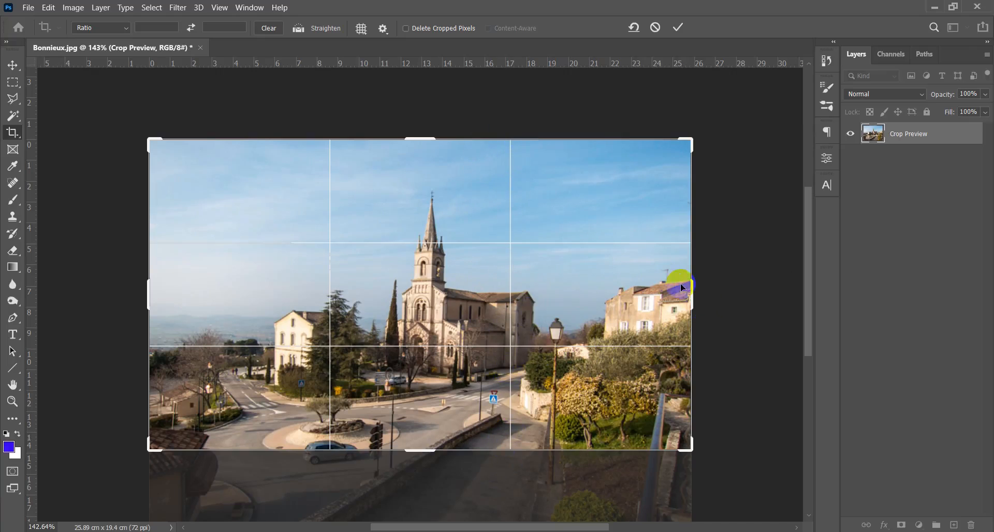
{"action": "left_click_drag", "start_coordinate": [692, 291], "coordinate": [629, 291]}
{"action": "left_click_drag", "start_coordinate": [416, 454], "coordinate": [420, 426]}
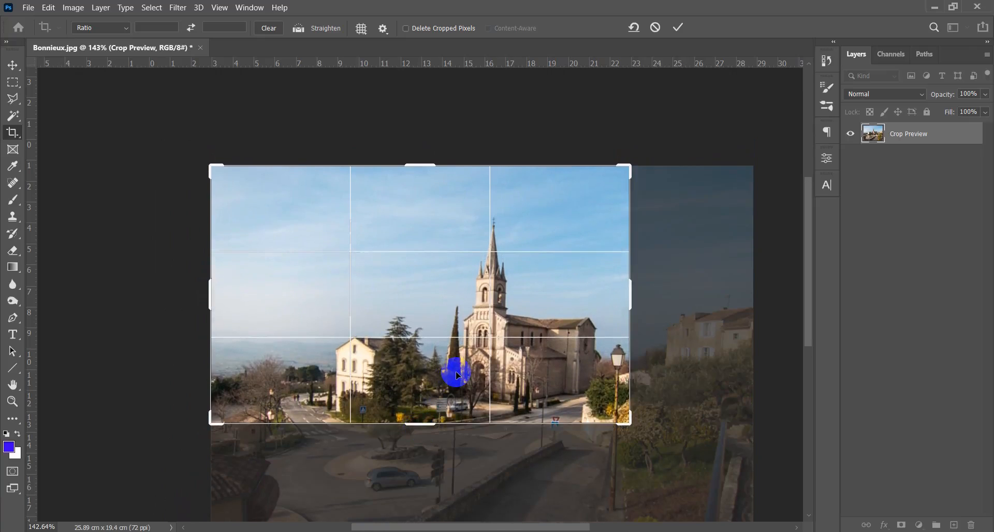
{"action": "key", "text": "Return"}
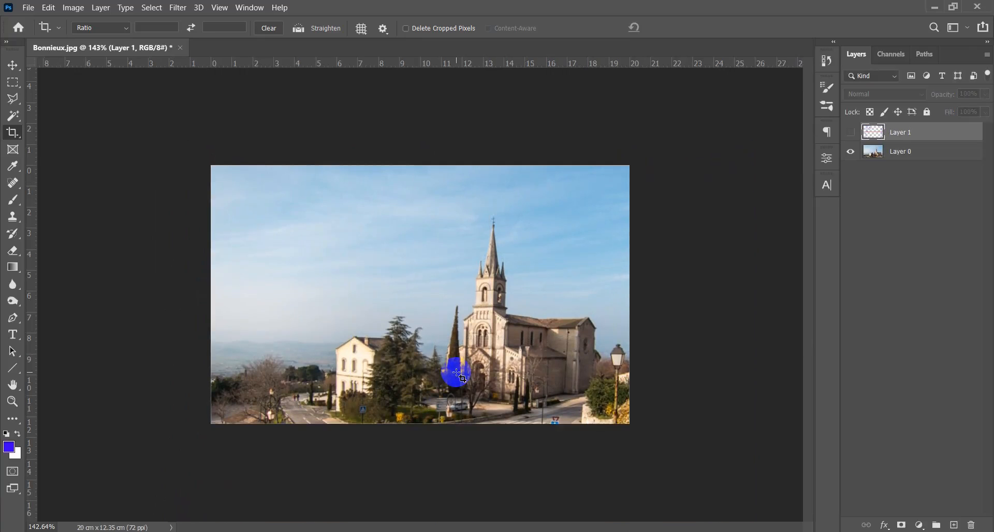
{"action": "scroll", "coordinate": [457, 373], "scroll_direction": "up", "scroll_amount": 3}
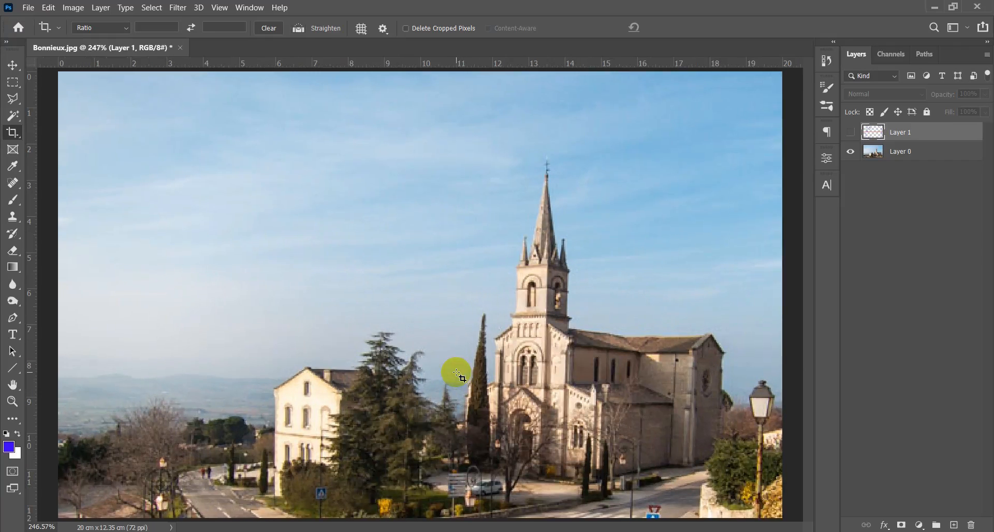
- Add an empty layer above Layer 1 and get the Brush ready for annotating the cropped photo
{"action": "key", "text": "v"}
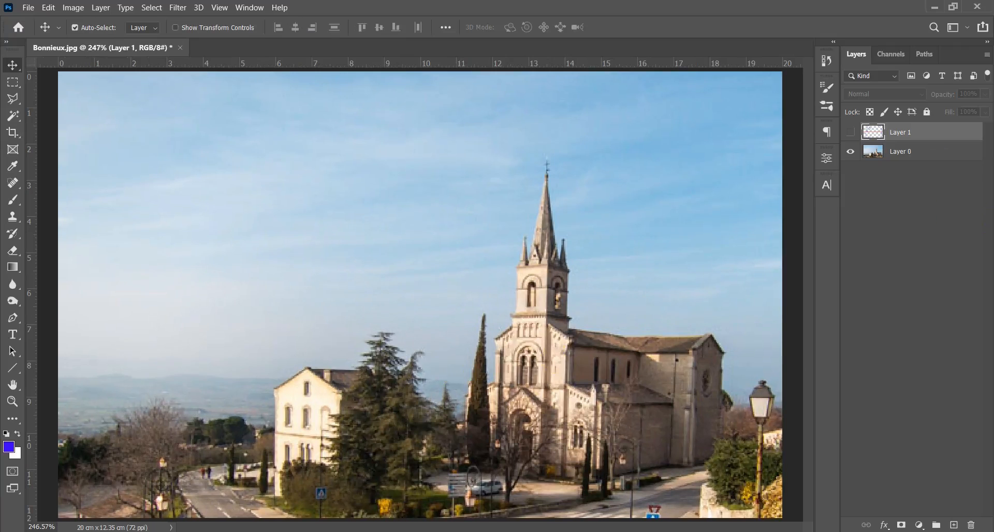
{"action": "left_click", "coordinate": [954, 525]}
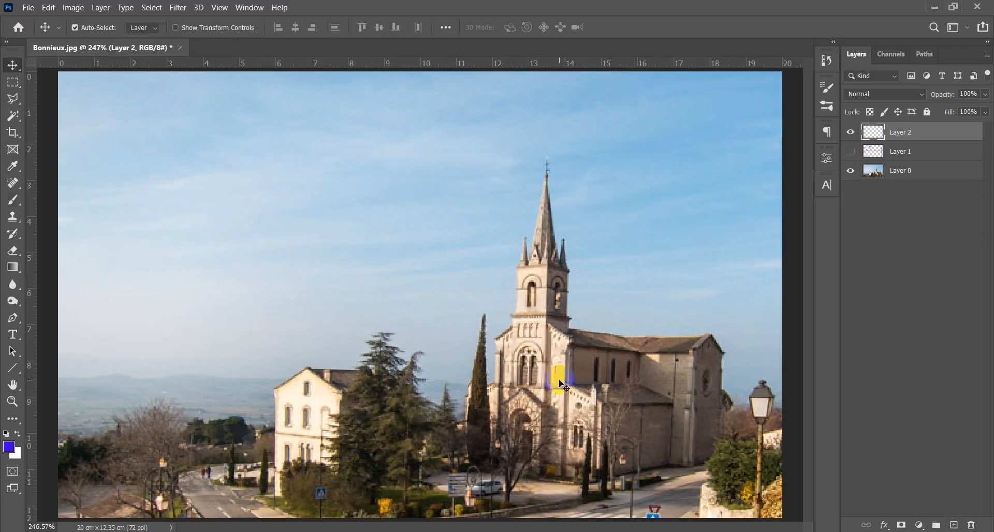
{"action": "key", "text": "b"}
{"action": "left_click_drag", "start_coordinate": [501, 353], "coordinate": [505, 365]}
{"action": "scroll", "coordinate": [322, 360], "scroll_direction": "down", "scroll_amount": 3}
{"action": "scroll", "coordinate": [338, 364], "scroll_direction": "up", "scroll_amount": 2}
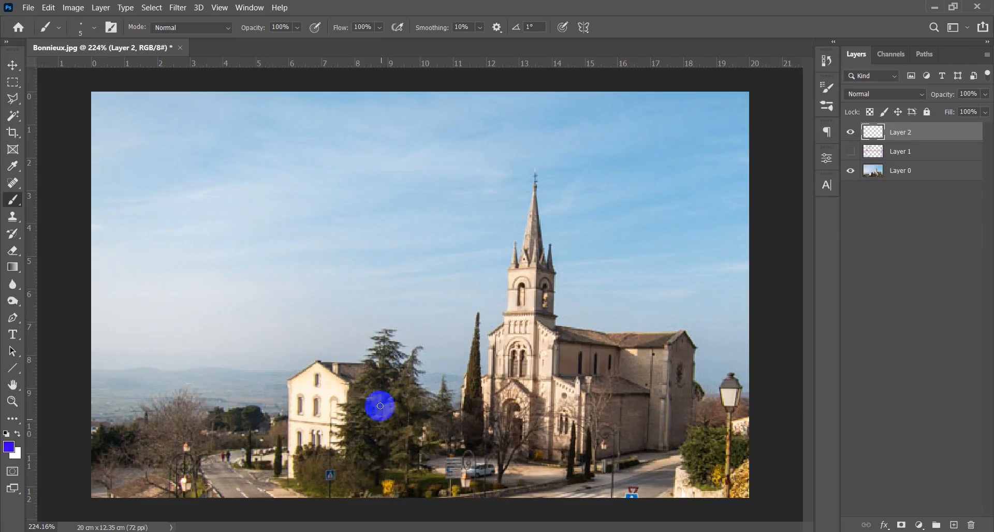
- Try blue horizontal lines across the photo at the lower third along the horizon, undoing each one
{"action": "left_click_drag", "start_coordinate": [85, 369], "coordinate": [763, 367]}
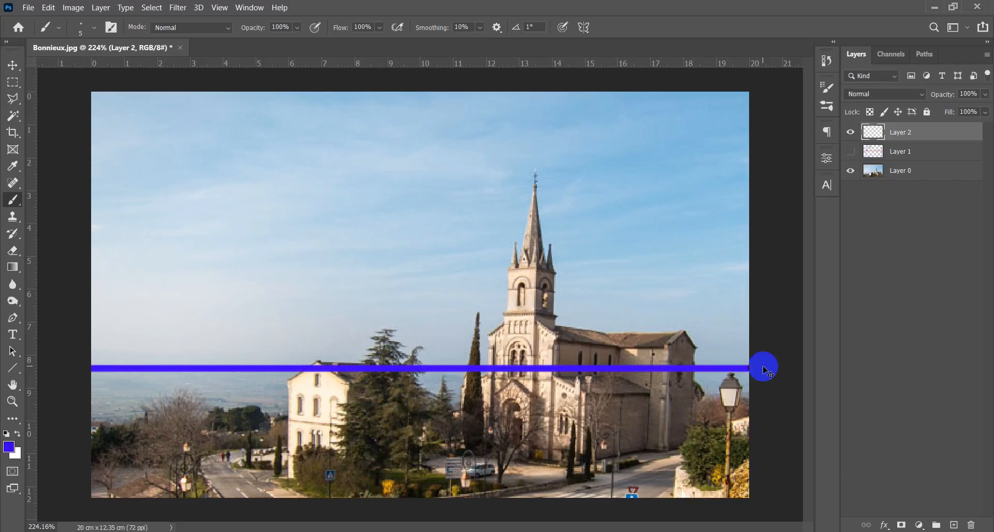
{"action": "key", "text": "ctrl+z"}
{"action": "left_click_drag", "start_coordinate": [82, 359], "coordinate": [792, 361]}
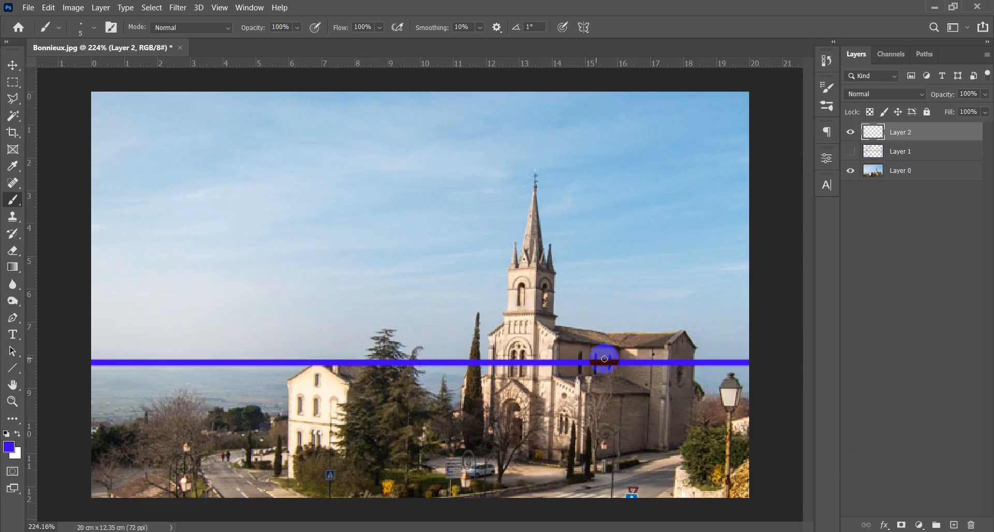
{"action": "key", "text": "ctrl+z"}
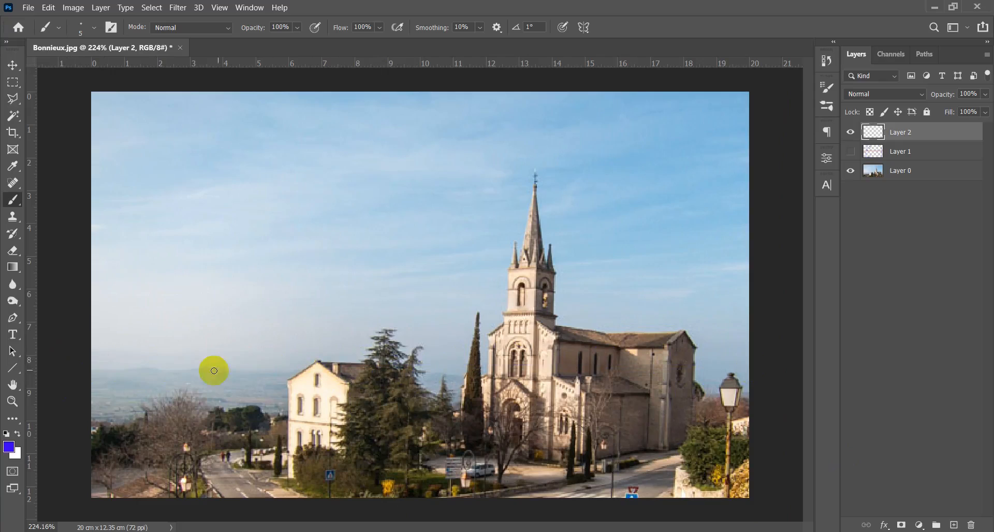
- Bracket the upper two thirds and the lower third on the photo's left side in blue, and undo both brackets
{"action": "mouse_move", "coordinate": [248, 365]}
{"action": "left_mouse_down"}
{"action": "mouse_move", "coordinate": [173, 333]}
{"action": "mouse_move", "coordinate": [173, 122]}
{"action": "mouse_move", "coordinate": [207, 91]}
{"action": "left_mouse_up"}
{"action": "mouse_move", "coordinate": [188, 368]}
{"action": "left_mouse_down"}
{"action": "mouse_move", "coordinate": [179, 499]}
{"action": "mouse_move", "coordinate": [225, 501]}
{"action": "left_mouse_up"}
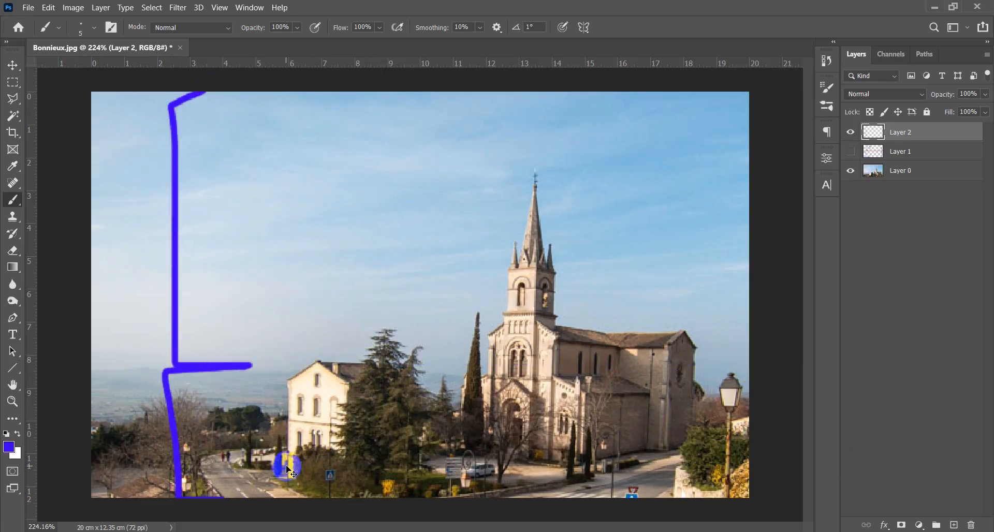
{"action": "key", "text": "ctrl+z"}
{"action": "key", "text": "ctrl+z"}
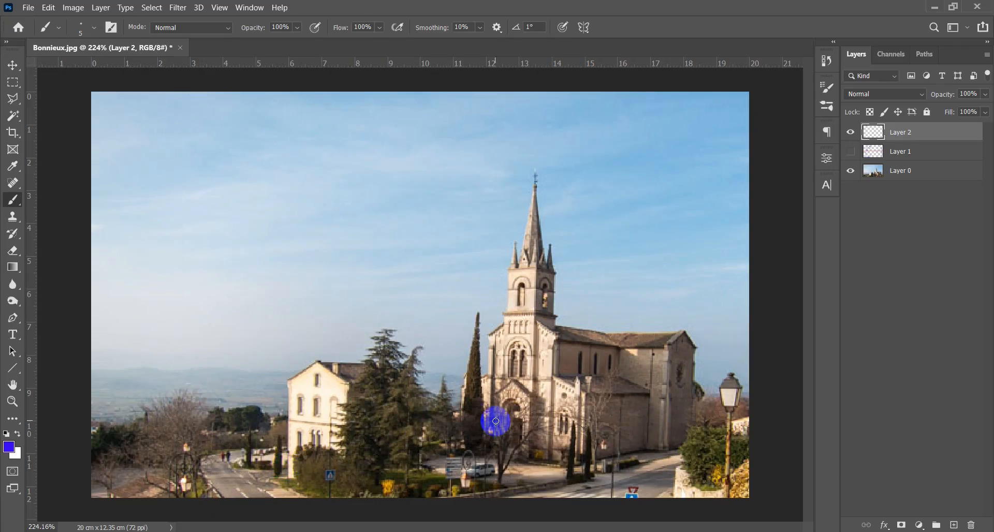
- Examine the cropped photo against the thirds overlay and the retained pixels outside the frame, keeping the crop as it is
{"action": "key", "text": "c"}
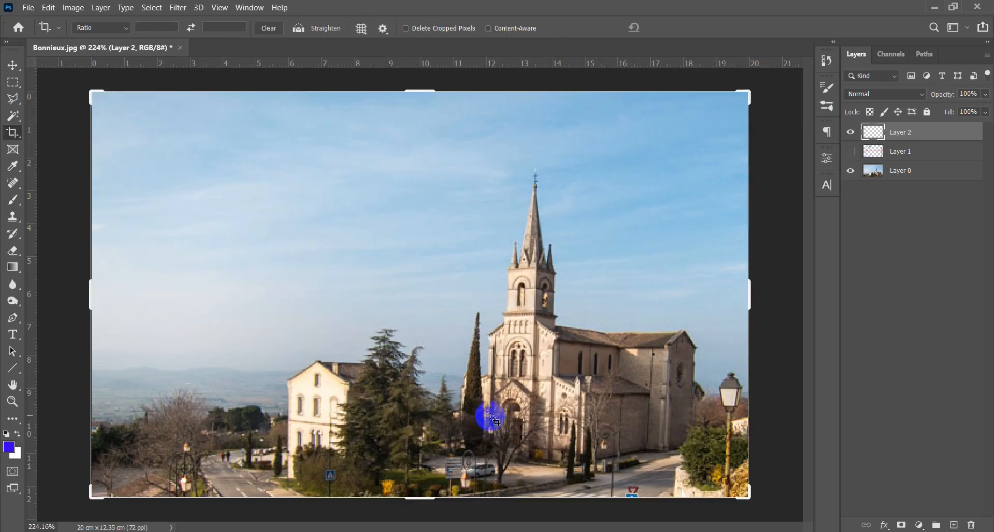
{"action": "left_click", "coordinate": [574, 342]}
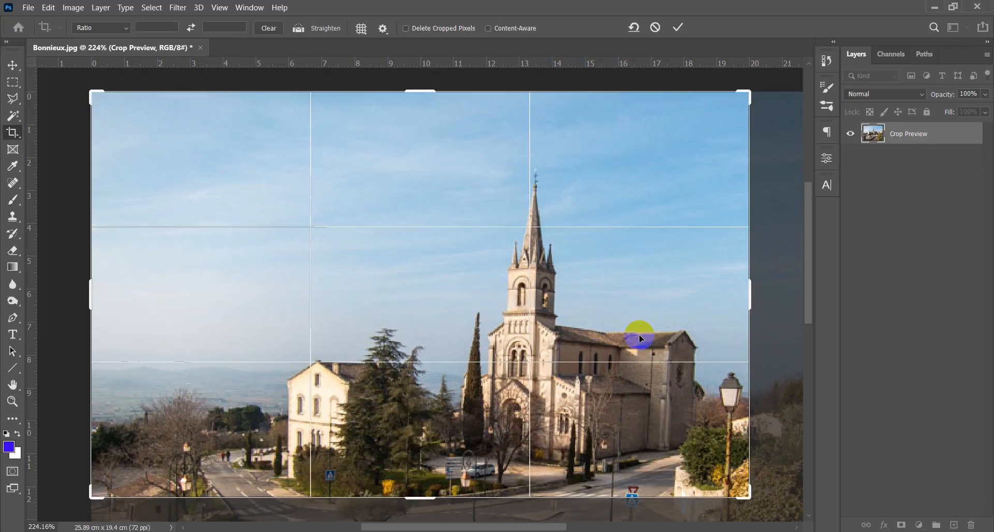
{"action": "double_click", "coordinate": [639, 340]}
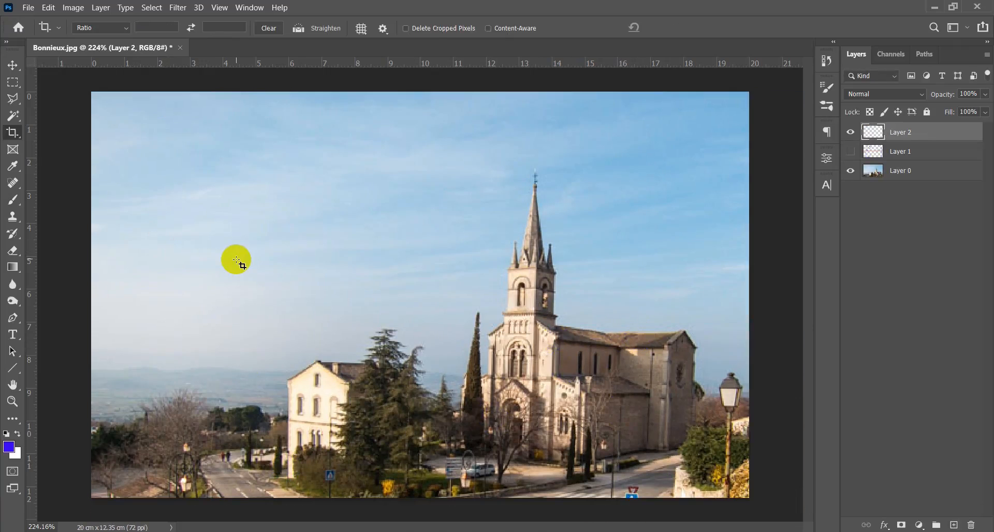
{"action": "scroll", "coordinate": [236, 260], "scroll_direction": "down", "scroll_amount": 2}
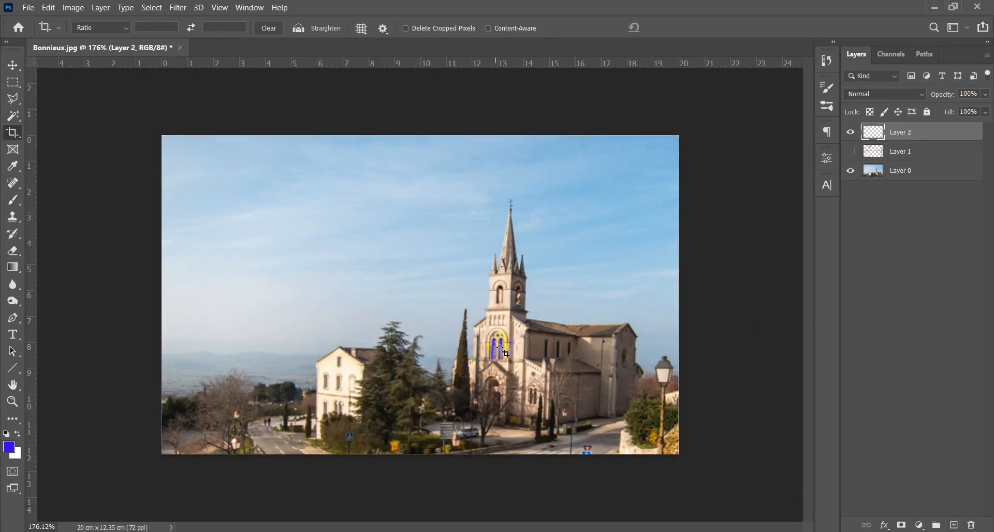
- Extend the crop frame slightly to the right and downward into the retained pixels, to about 20.71 × 12.81 cm
{"action": "left_click", "coordinate": [558, 314]}
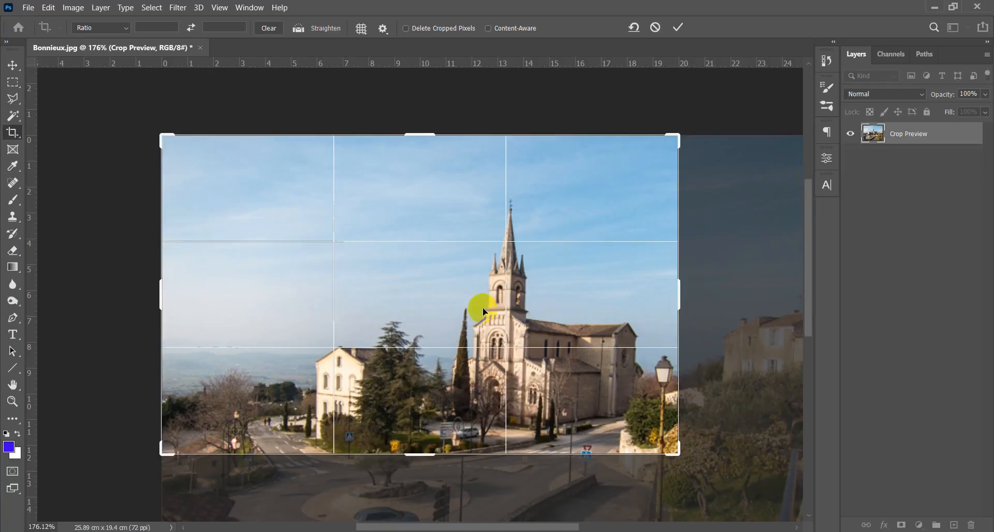
{"action": "scroll", "coordinate": [484, 316], "scroll_direction": "down", "scroll_amount": 2}
{"action": "scroll", "coordinate": [489, 329], "scroll_direction": "down", "scroll_amount": 2}
{"action": "scroll", "coordinate": [551, 366], "scroll_direction": "up", "scroll_amount": 2}
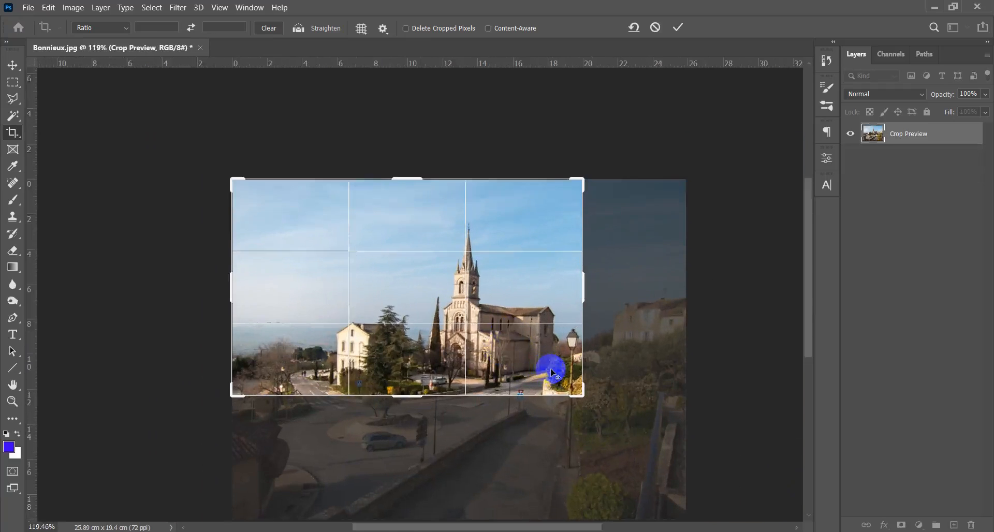
{"action": "scroll", "coordinate": [550, 366], "scroll_direction": "down", "scroll_amount": 2}
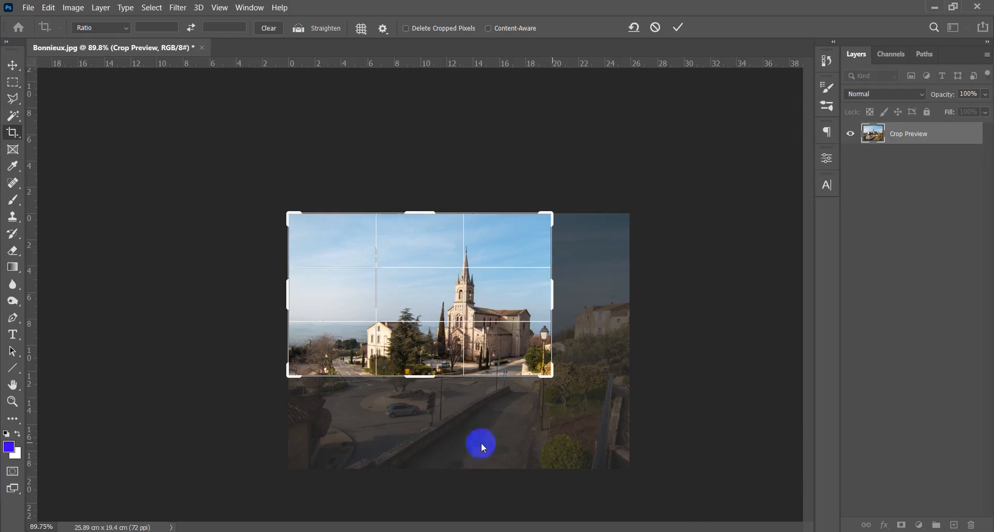
{"action": "left_click", "coordinate": [554, 293]}
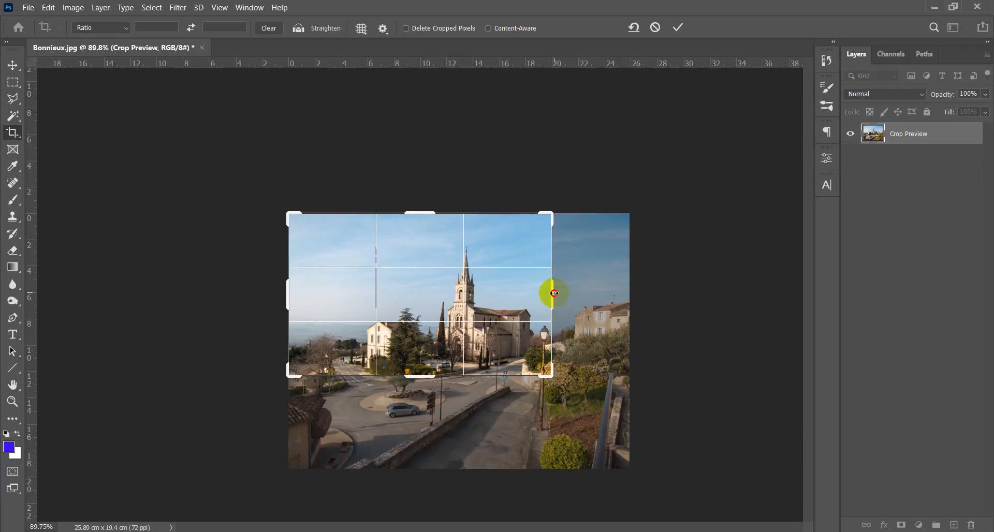
{"action": "left_click_drag", "start_coordinate": [555, 293], "coordinate": [559, 293]}
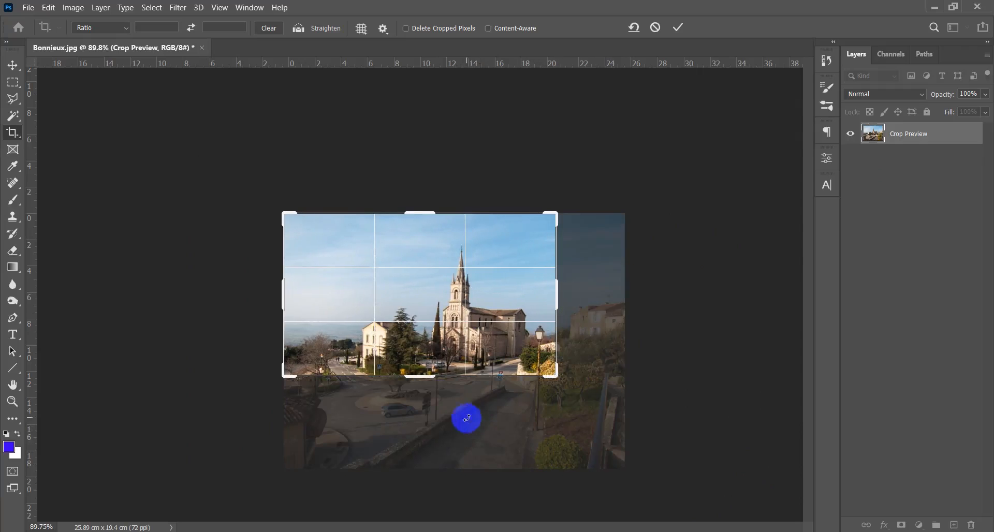
{"action": "left_click_drag", "start_coordinate": [428, 378], "coordinate": [427, 382]}
{"action": "key", "text": "Return"}
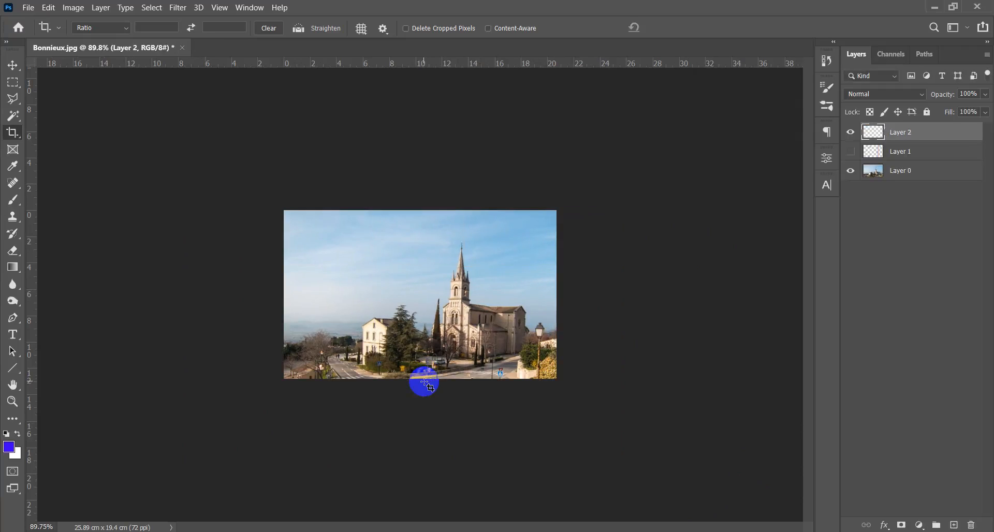
{"action": "key", "text": "v"}
{"action": "scroll", "coordinate": [443, 354], "scroll_direction": "up", "scroll_amount": 10}
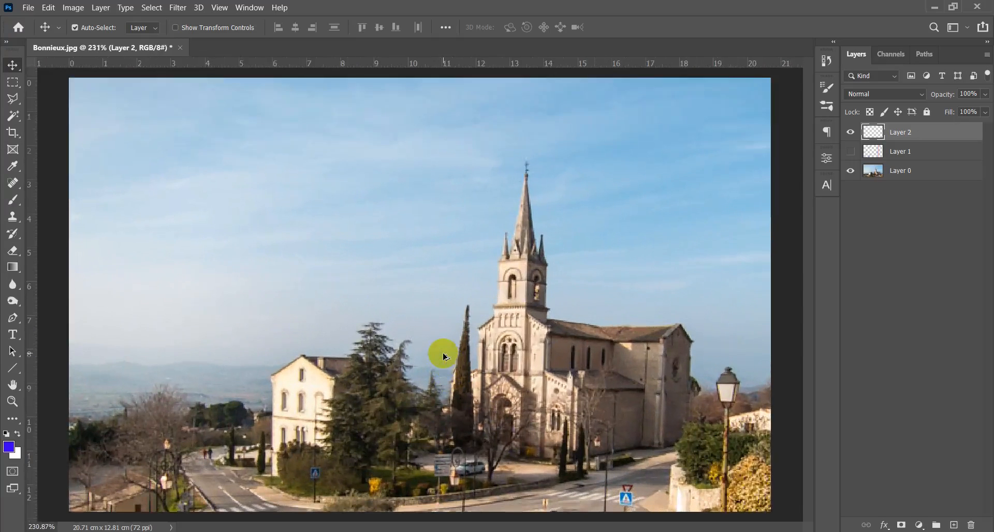
- Reapply the current crop with Delete Cropped Pixels enabled to discard the image area outside the frame
{"action": "scroll", "coordinate": [444, 355], "scroll_direction": "down", "scroll_amount": 1}
{"action": "scroll", "coordinate": [448, 359], "scroll_direction": "down", "scroll_amount": 5}
{"action": "scroll", "coordinate": [455, 362], "scroll_direction": "up", "scroll_amount": 2}
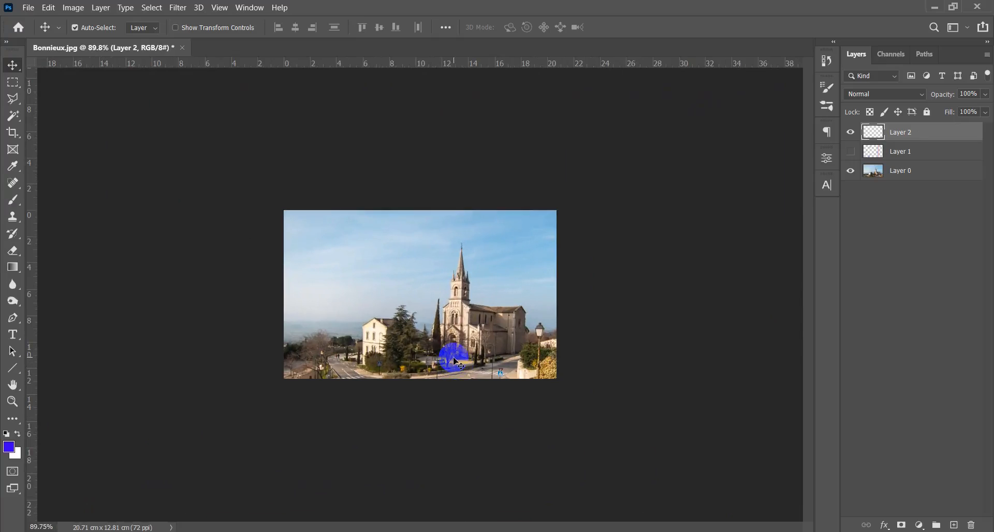
{"action": "key", "text": "c"}
{"action": "left_click", "coordinate": [456, 362]}
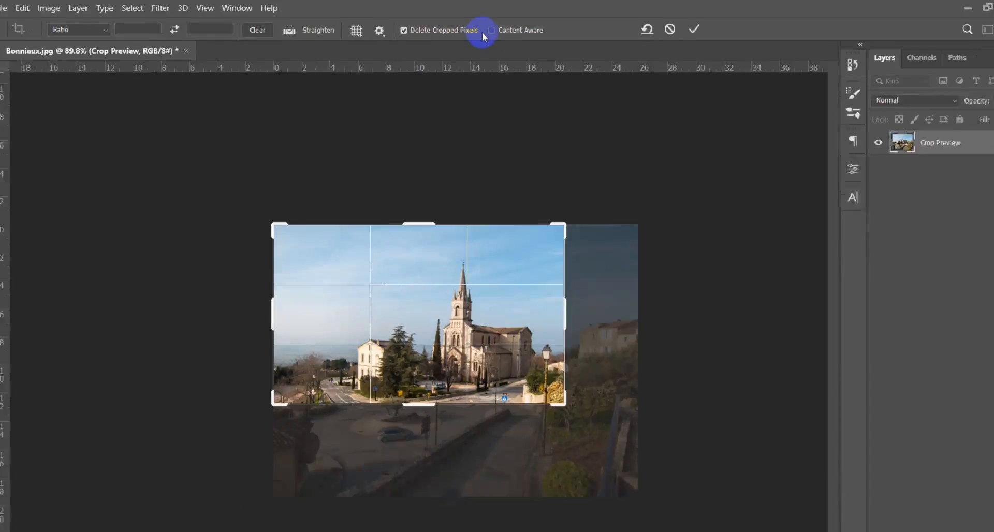
{"action": "key", "text": "Return"}
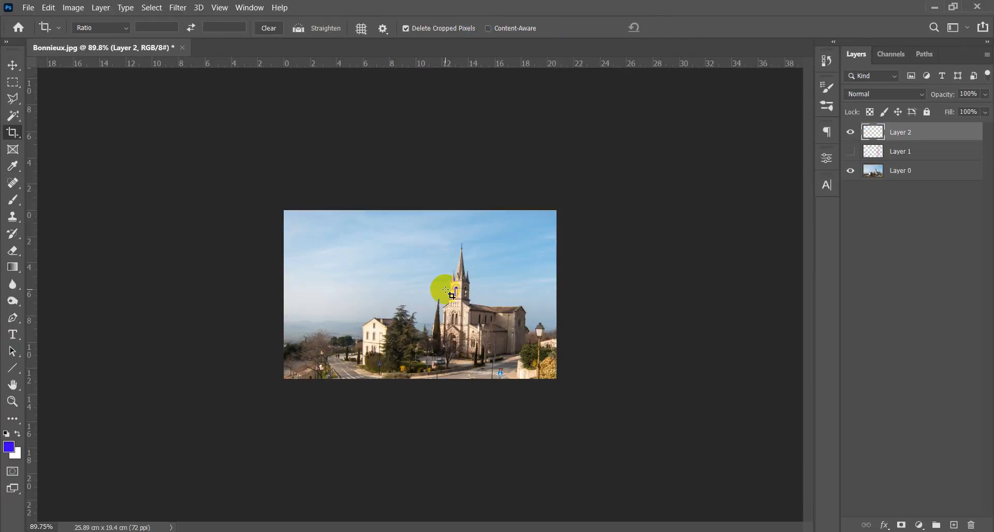
- Check the area outside the crop frame for leftover pixels, cancel the crop and fit the photo to the window
{"action": "left_click", "coordinate": [452, 295]}
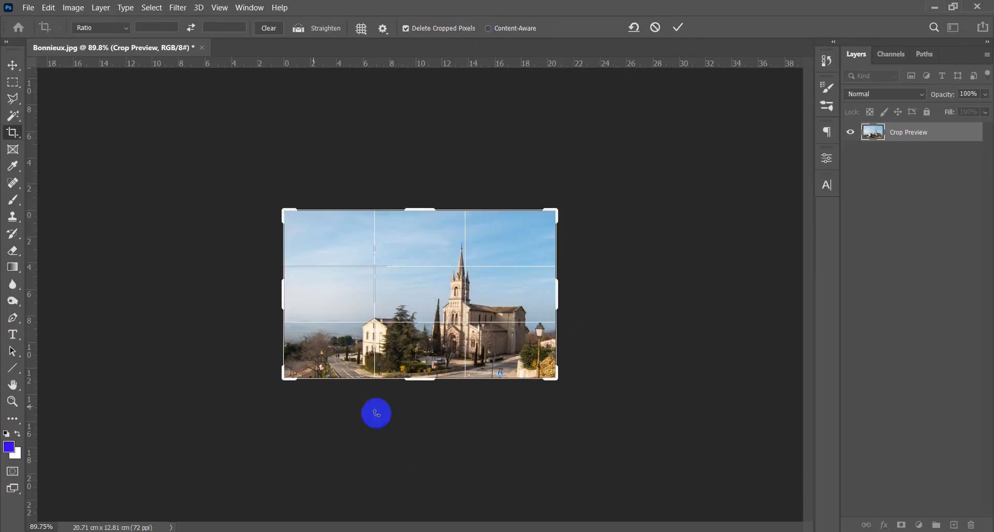
{"action": "key", "text": "Escape"}
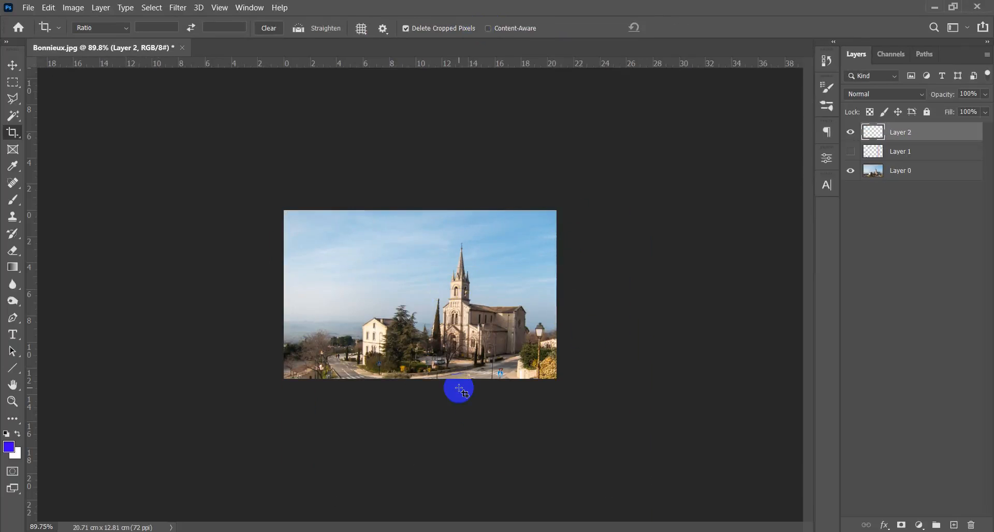
{"action": "key", "text": "ctrl+0"}
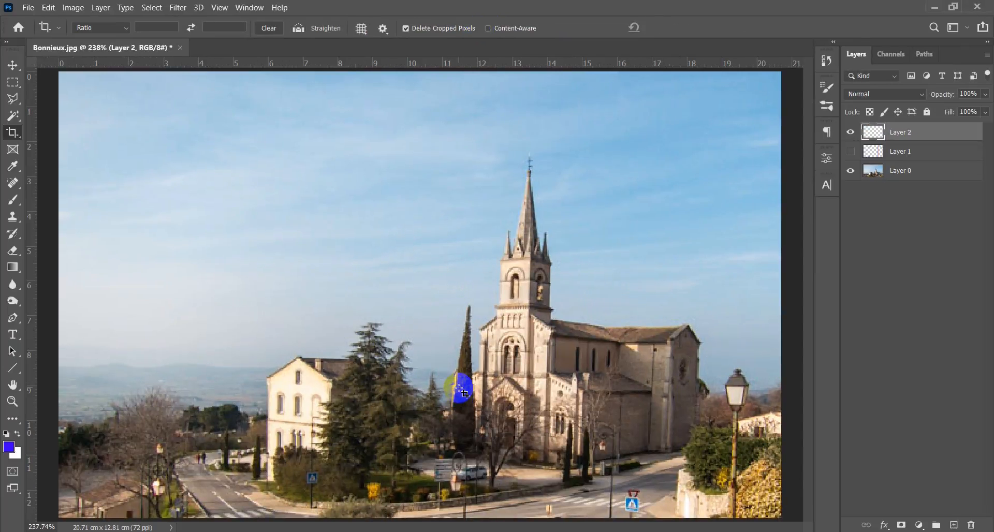
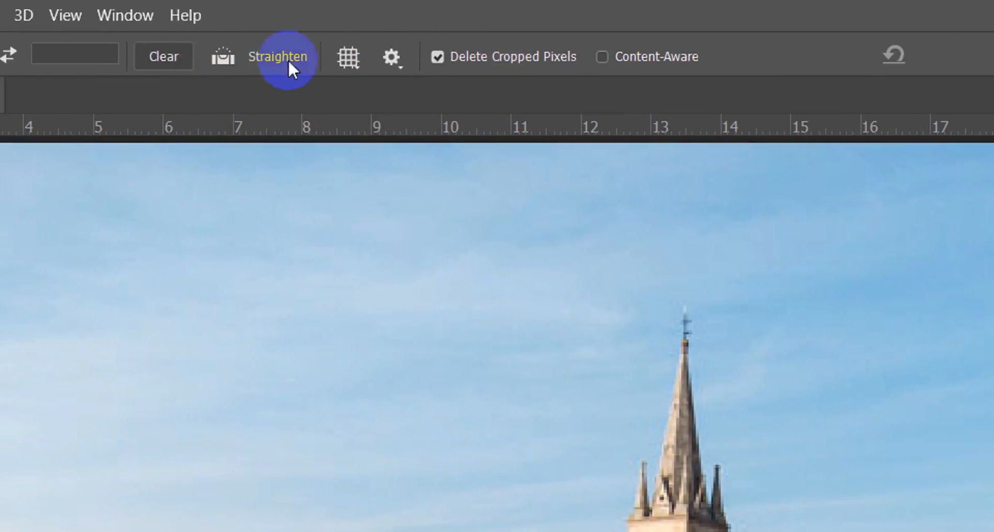
- Paint a freehand brush line down the church tower to illustrate its tilt, and undo the stroke
{"action": "left_click", "coordinate": [237, 67]}
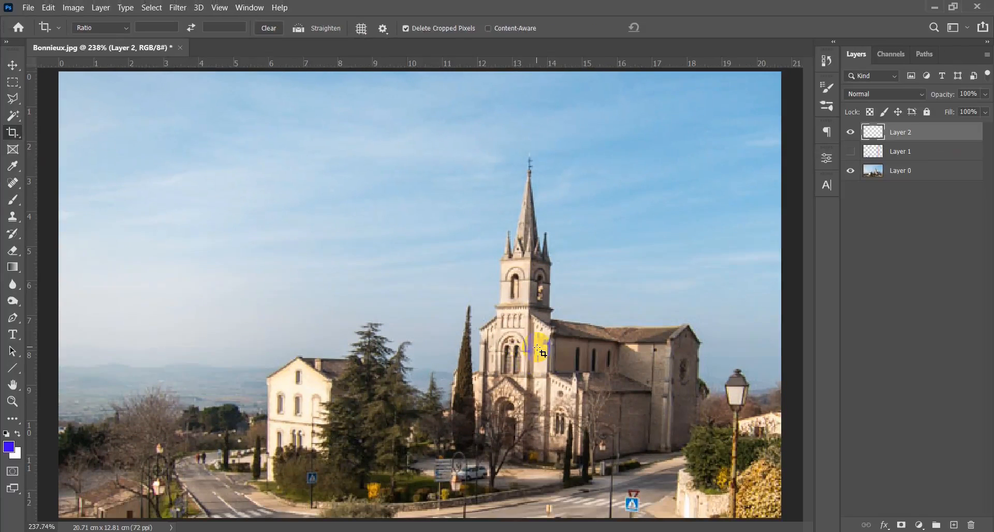
{"action": "key", "text": "b"}
{"action": "scroll", "coordinate": [527, 320], "scroll_direction": "down", "scroll_amount": 4}
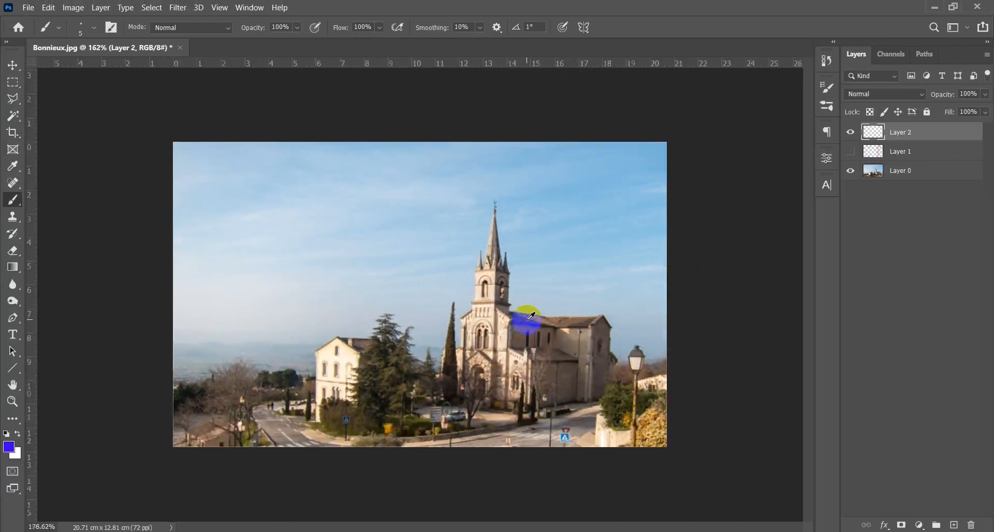
{"action": "scroll", "coordinate": [527, 319], "scroll_direction": "up", "scroll_amount": 3}
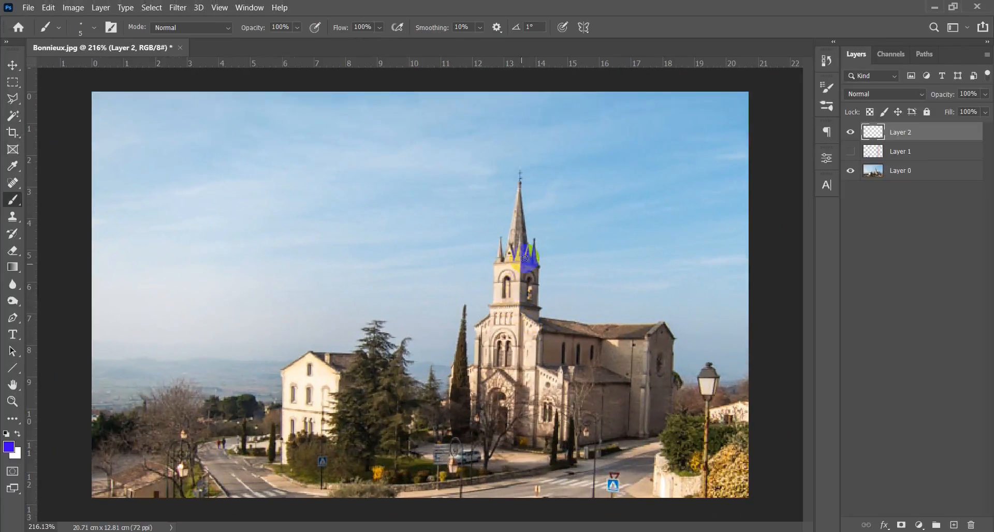
{"action": "mouse_move", "coordinate": [522, 96]}
{"action": "left_mouse_down"}
{"action": "mouse_move", "coordinate": [512, 308]}
{"action": "mouse_move", "coordinate": [486, 512]}
{"action": "left_mouse_up"}
{"action": "key", "text": "ctrl+z"}
- Place a vertical guide through the church tower at about 13.5 cm to compare the tower's lean with a true vertical
{"action": "left_click_drag", "start_coordinate": [35, 262], "coordinate": [522, 326]}
{"action": "scroll", "coordinate": [522, 327], "scroll_direction": "up", "scroll_amount": 5}
{"action": "scroll", "coordinate": [537, 352], "scroll_direction": "down", "scroll_amount": 3}
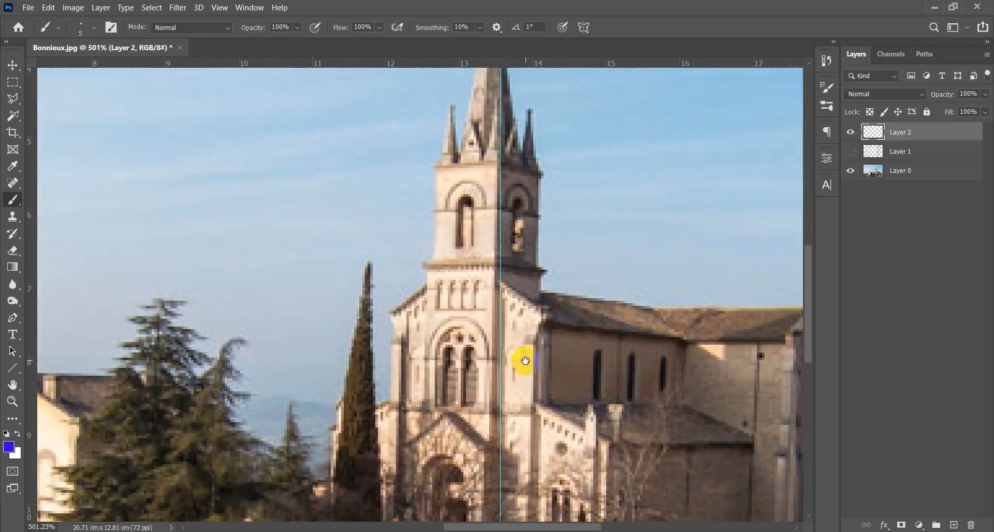
{"action": "scroll", "coordinate": [446, 318], "scroll_direction": "down", "scroll_amount": 2}
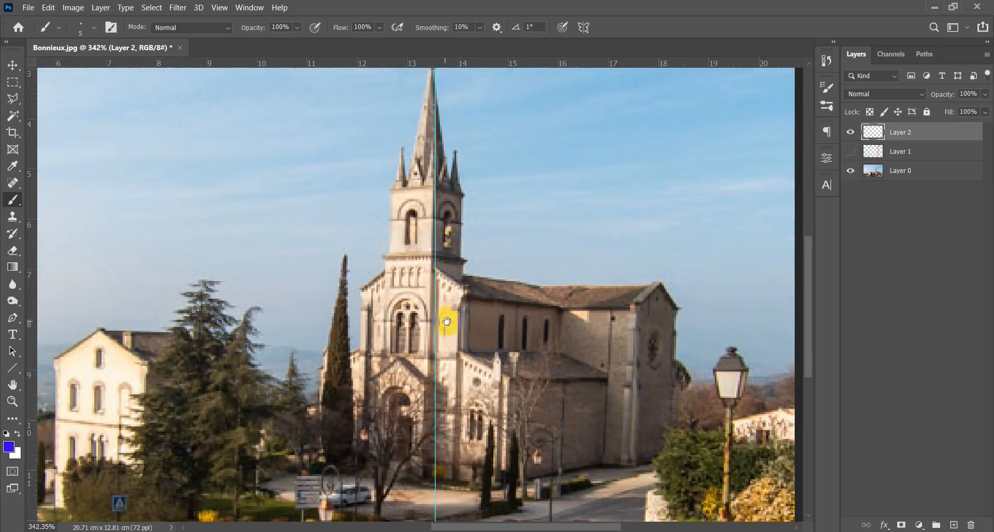
- Reduce the brush to 2 px, trace the tower's lean from the spire downward beside the guide, and undo the stroke
{"action": "right_click", "coordinate": [475, 274], "text": "alt"}
{"action": "left_click_drag", "start_coordinate": [475, 275], "coordinate": [473, 274]}
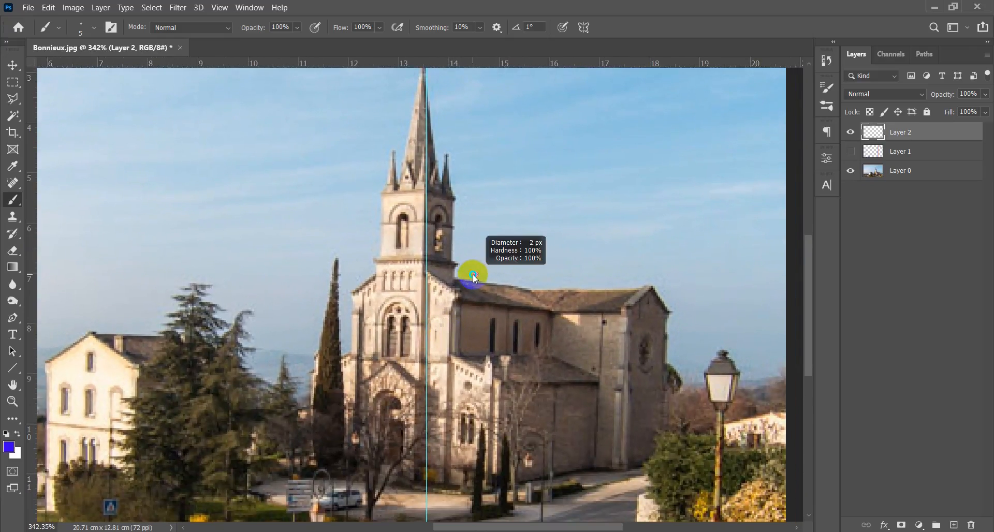
{"action": "left_click_drag", "start_coordinate": [425, 97], "coordinate": [403, 476]}
{"action": "key", "text": "ctrl+z"}
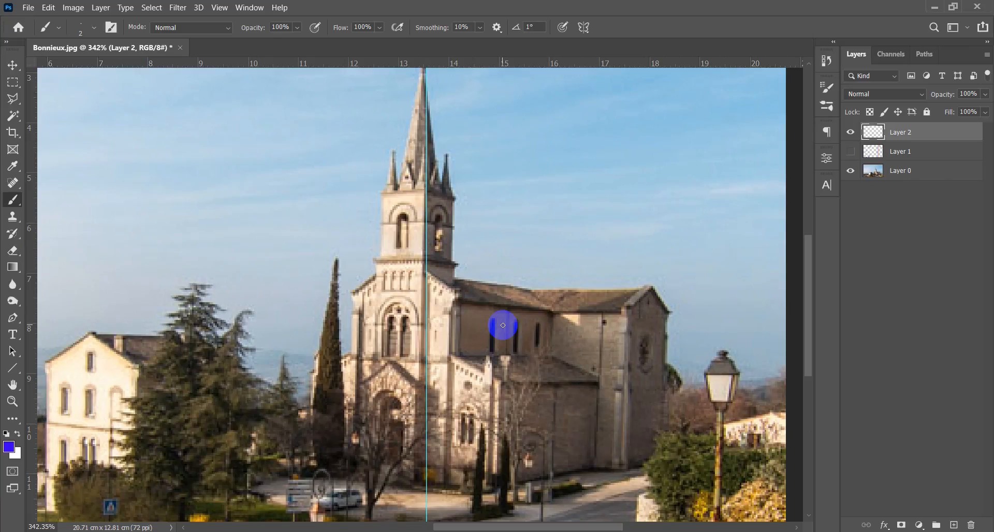
- Remove the vertical guide from the canvas
{"action": "key", "text": "v"}
{"action": "scroll", "coordinate": [196, 239], "scroll_direction": "down", "scroll_amount": 5}
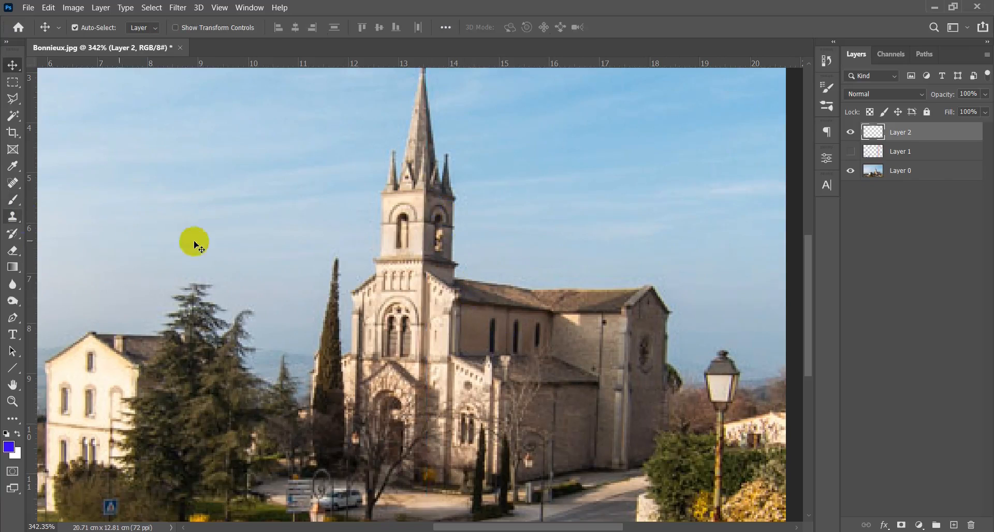
- Straighten the photo with the Crop tool's Straighten option along the tower's vertical edge, and apply the rotated crop
{"action": "scroll", "coordinate": [226, 256], "scroll_direction": "up", "scroll_amount": 1}
{"action": "key", "text": "c"}
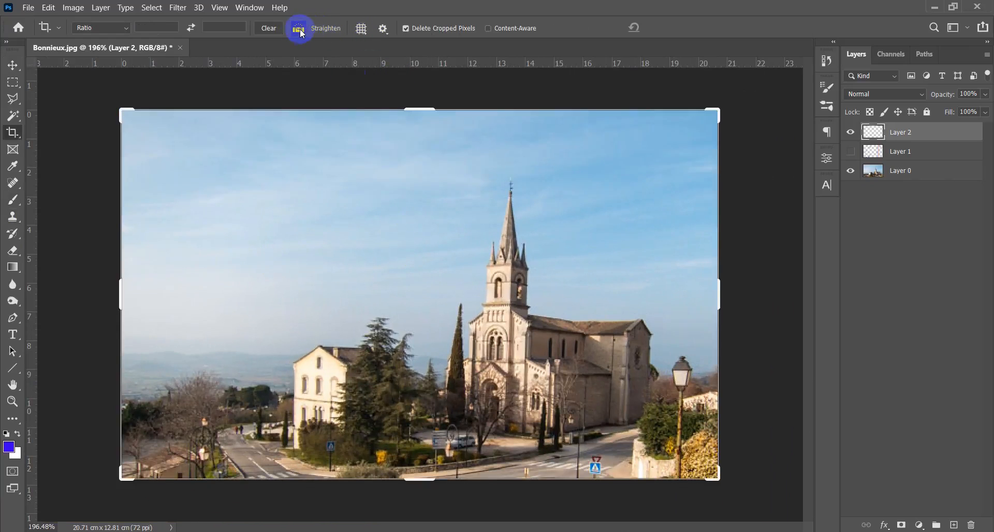
{"action": "scroll", "coordinate": [536, 354], "scroll_direction": "up", "scroll_amount": 5}
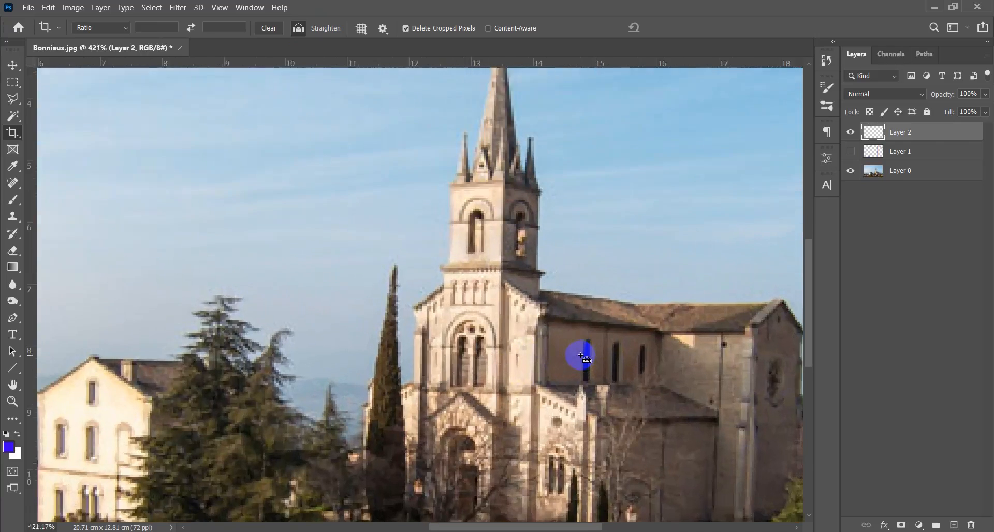
{"action": "scroll", "coordinate": [581, 355], "scroll_direction": "up", "scroll_amount": 1}
{"action": "left_click_drag", "start_coordinate": [588, 353], "coordinate": [497, 384]}
{"action": "left_click", "coordinate": [412, 278]}
{"action": "left_click_drag", "start_coordinate": [410, 275], "coordinate": [406, 221]}
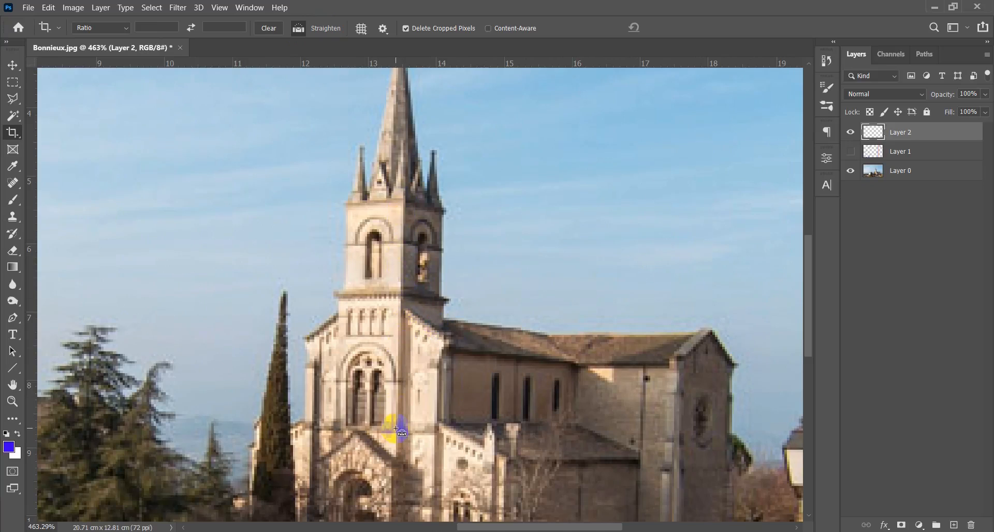
{"action": "left_click_drag", "start_coordinate": [428, 340], "coordinate": [400, 377]}
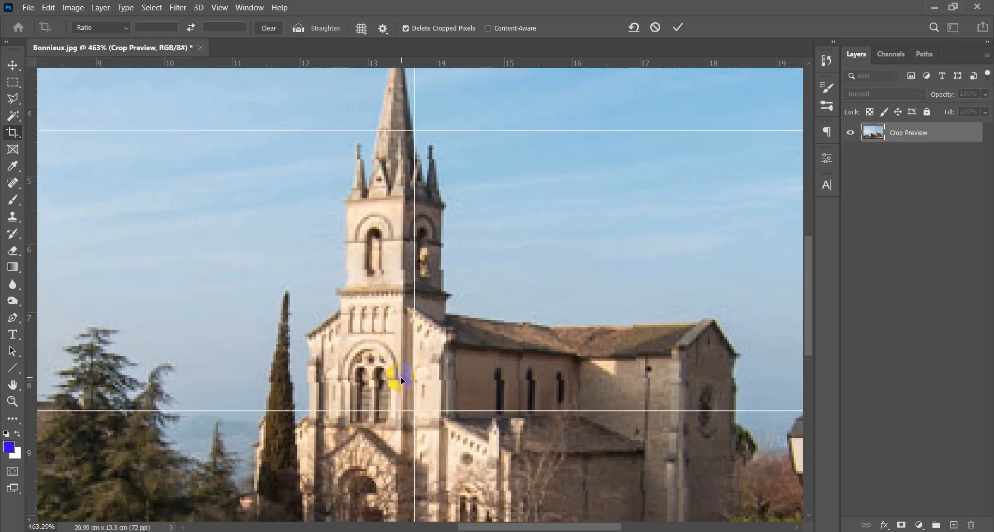
{"action": "double_click", "coordinate": [403, 380]}
- Fit the photo to the window and examine whether the church tower stands upright in the full composition
{"action": "key", "text": "v"}
{"action": "key", "text": "ctrl+0"}
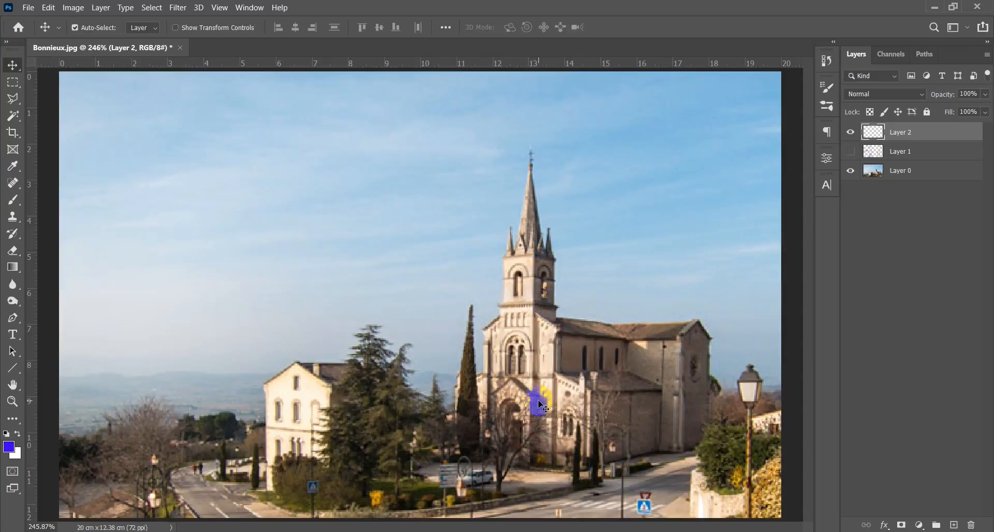
{"action": "scroll", "coordinate": [554, 382], "scroll_direction": "down", "scroll_amount": 4}
{"action": "scroll", "coordinate": [554, 382], "scroll_direction": "up", "scroll_amount": 3}
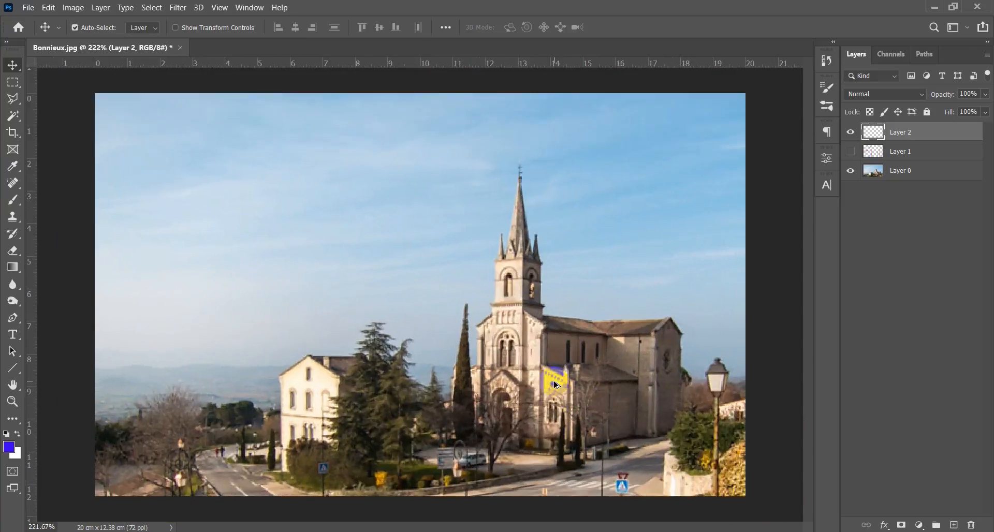
{"action": "scroll", "coordinate": [555, 382], "scroll_direction": "down", "scroll_amount": 1}
{"action": "scroll", "coordinate": [555, 384], "scroll_direction": "up", "scroll_amount": 2}
{"action": "scroll", "coordinate": [556, 385], "scroll_direction": "down", "scroll_amount": 1}
{"action": "left_click_drag", "start_coordinate": [554, 383], "coordinate": [466, 300]}
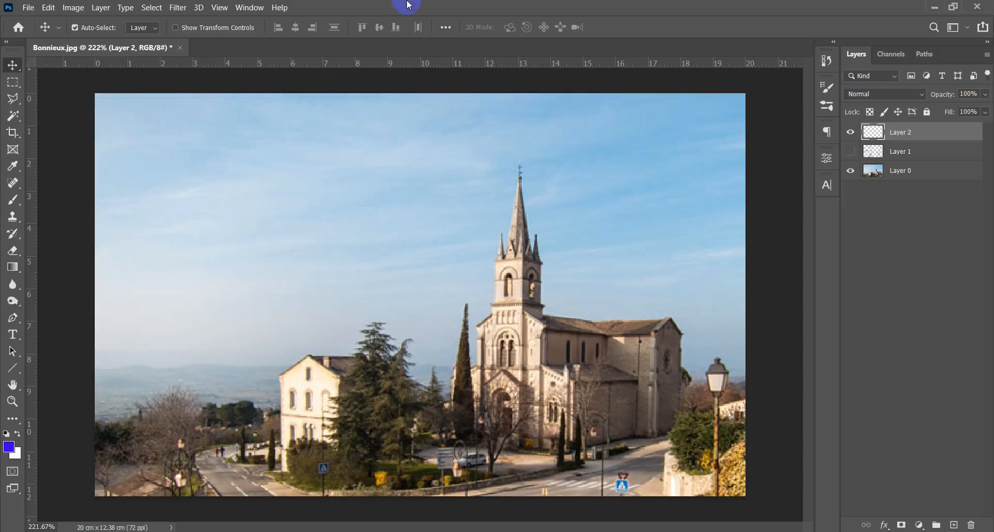
- Close Bonnieux.jpg without saving the changes and open Facade.jpg from the file folder
{"action": "left_click", "coordinate": [181, 48]}
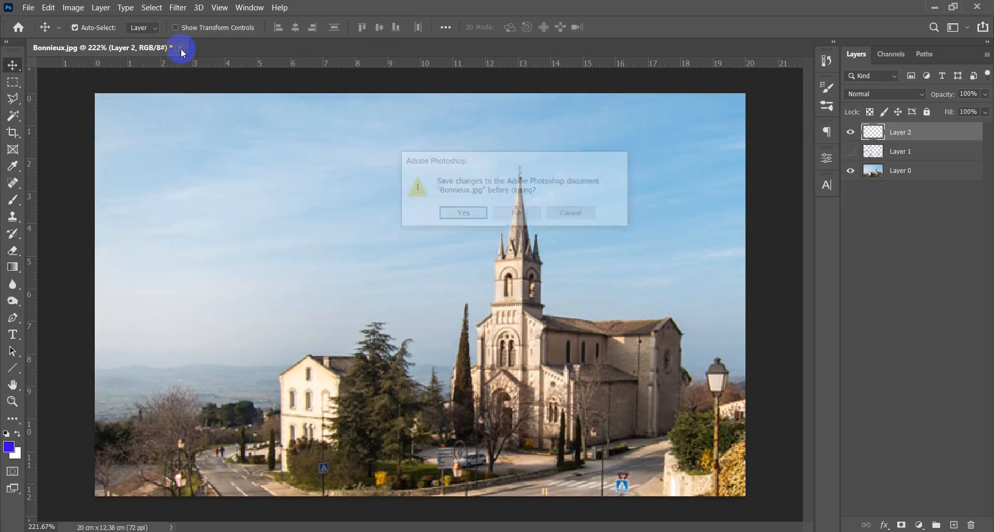
{"action": "left_click", "coordinate": [518, 215]}
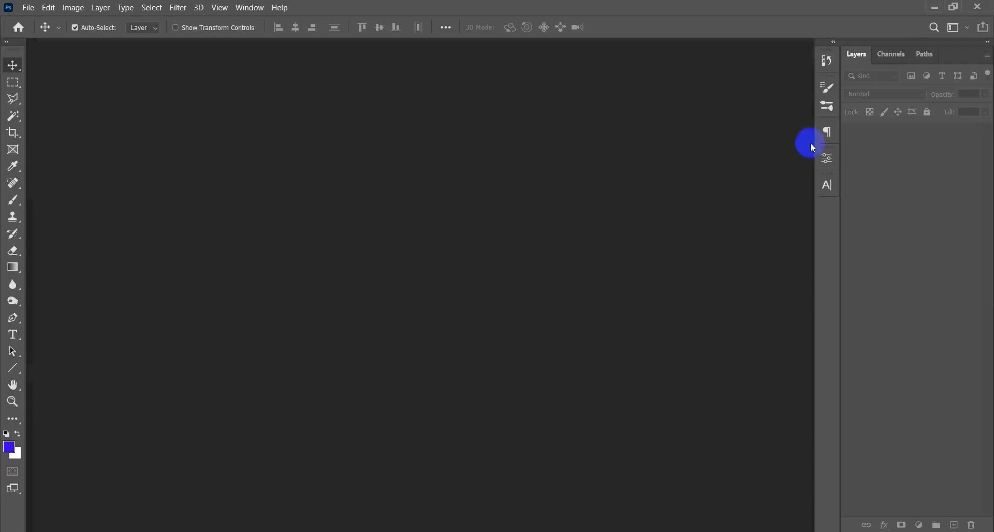
{"action": "left_click", "coordinate": [927, 14]}
{"action": "left_click", "coordinate": [294, 179]}
{"action": "left_click_drag", "start_coordinate": [438, 166], "coordinate": [445, 361]}
{"action": "key", "text": "alt+Tab"}
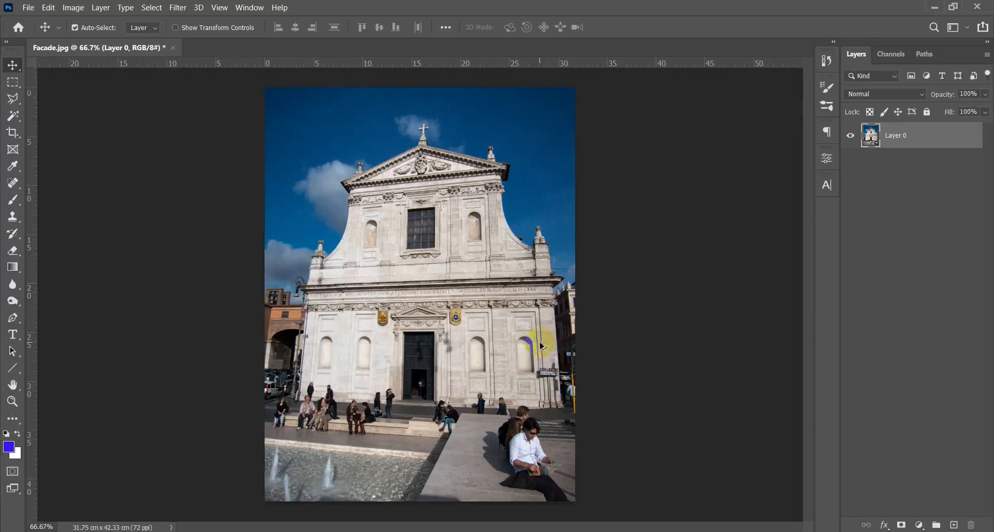
- Examine the perspective distortion of the church facade in the full photo
{"action": "scroll", "coordinate": [540, 346], "scroll_direction": "down", "scroll_amount": 4}
{"action": "scroll", "coordinate": [513, 346], "scroll_direction": "up", "scroll_amount": 4}
{"action": "scroll", "coordinate": [510, 353], "scroll_direction": "down", "scroll_amount": 1}
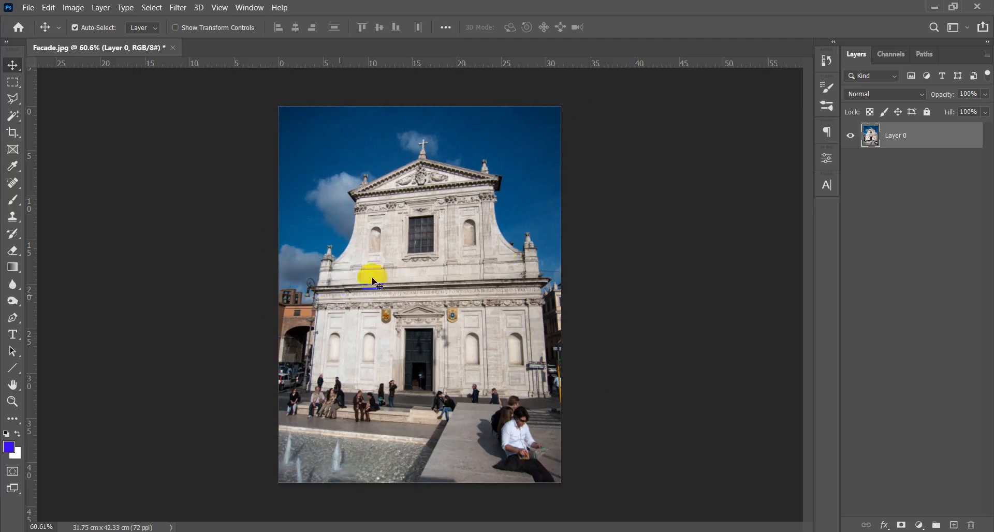
{"action": "left_click", "coordinate": [419, 226]}
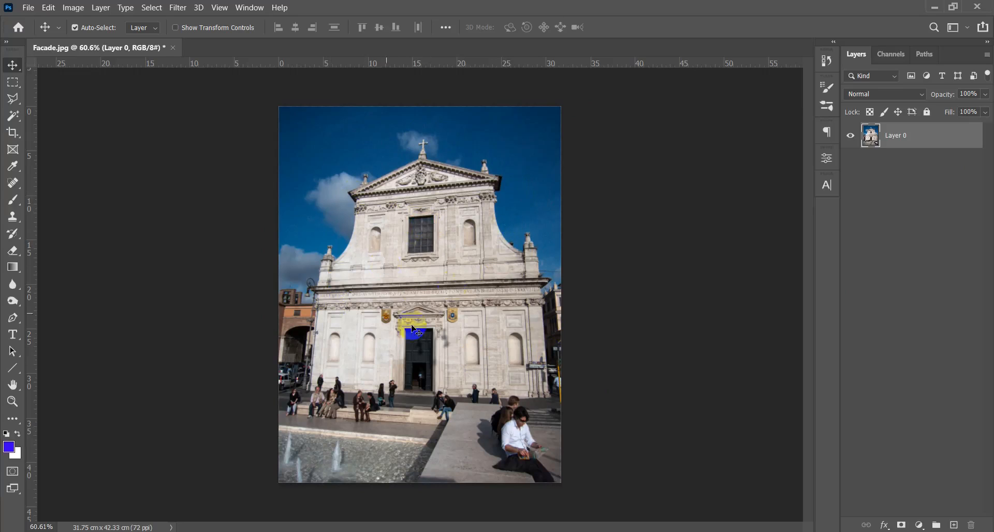
{"action": "scroll", "coordinate": [437, 285], "scroll_direction": "down", "scroll_amount": 3}
{"action": "scroll", "coordinate": [461, 307], "scroll_direction": "up", "scroll_amount": 3}
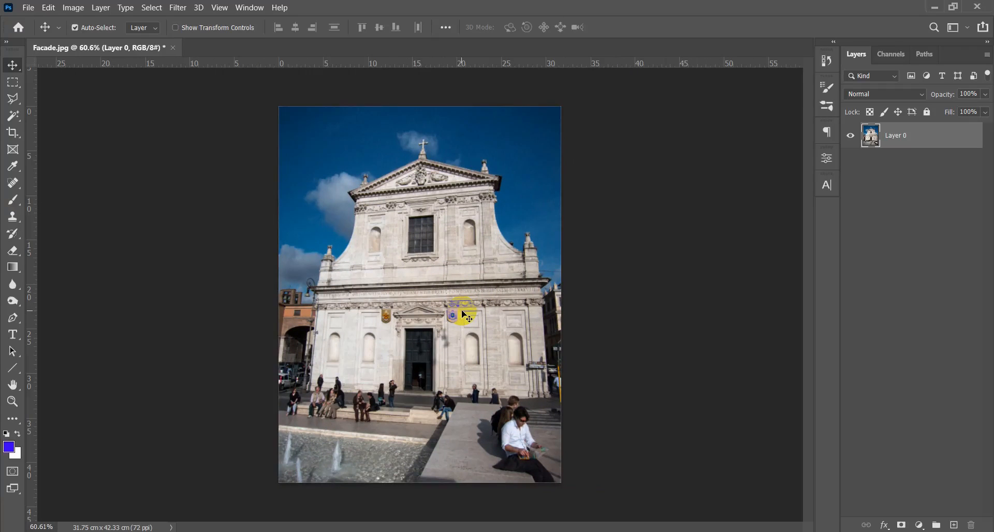
- Outline the church facade with a four-cornered Perspective Crop frame, bringing its upper-right corner inward and slightly up
{"action": "key", "text": "c"}
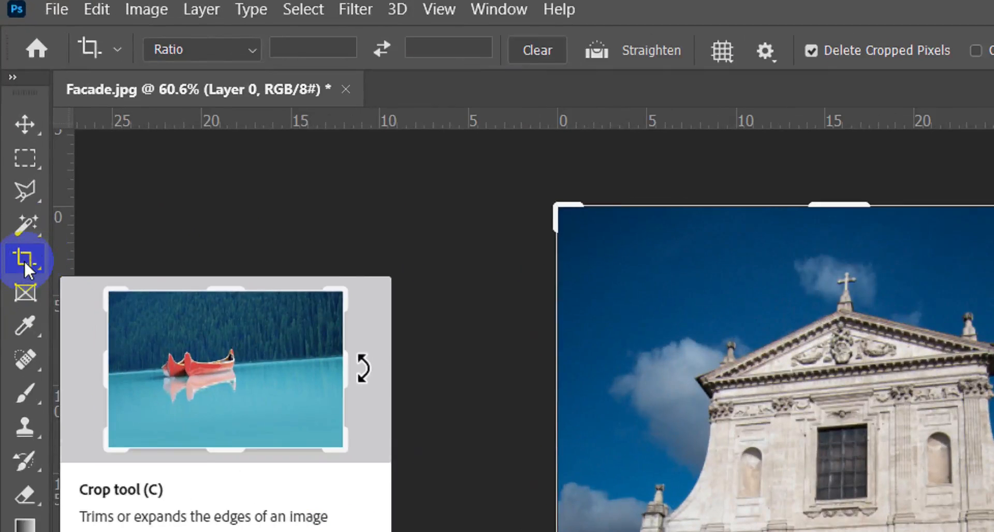
{"action": "right_click", "coordinate": [24, 260]}
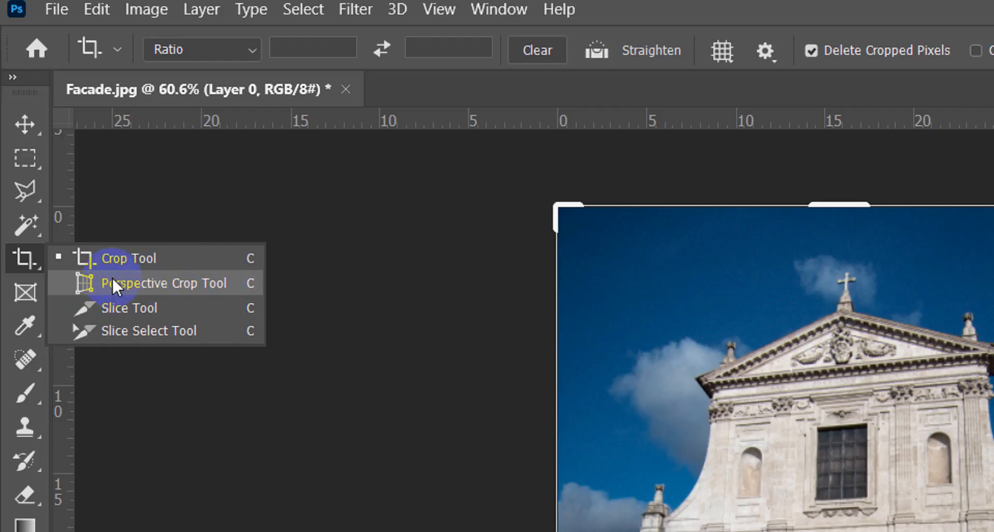
{"action": "left_click", "coordinate": [131, 283]}
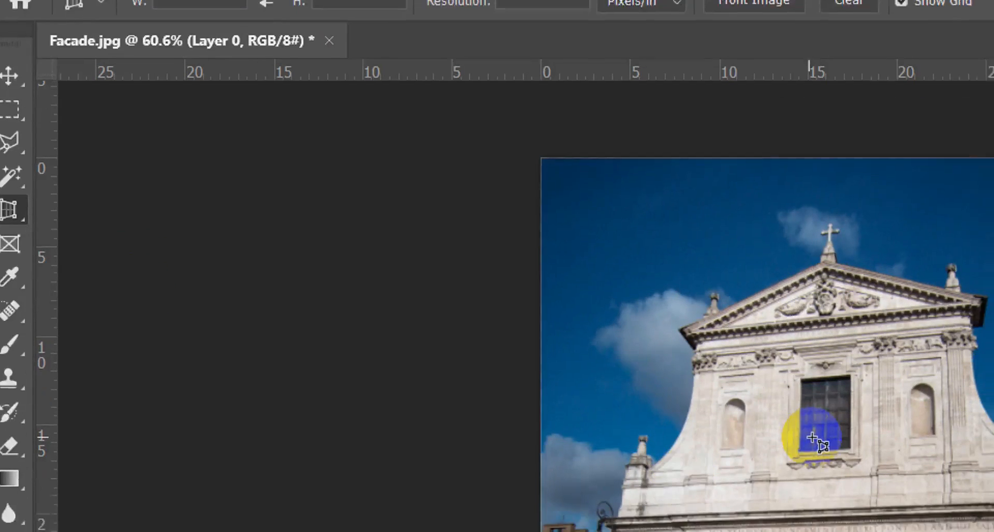
{"action": "scroll", "coordinate": [530, 366], "scroll_direction": "up", "scroll_amount": 5}
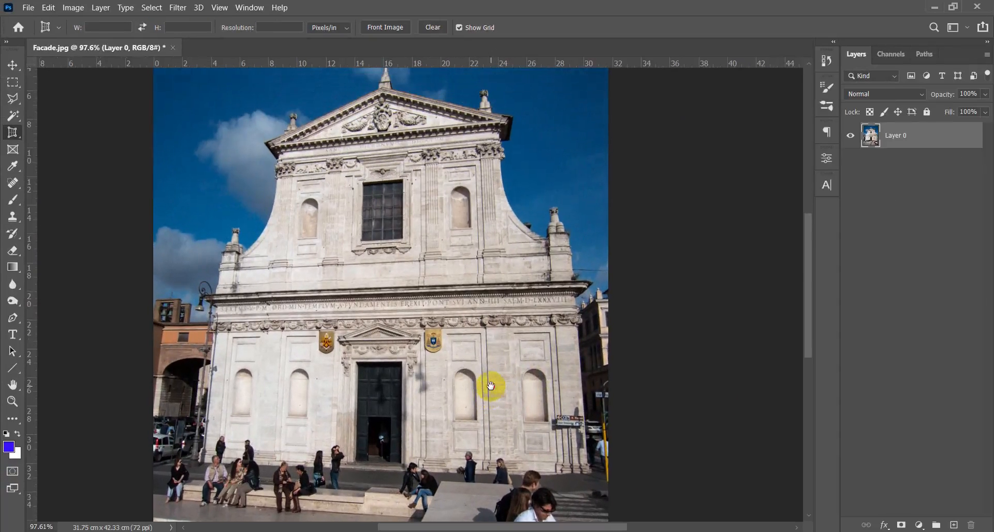
{"action": "left_click_drag", "start_coordinate": [491, 385], "coordinate": [494, 413]}
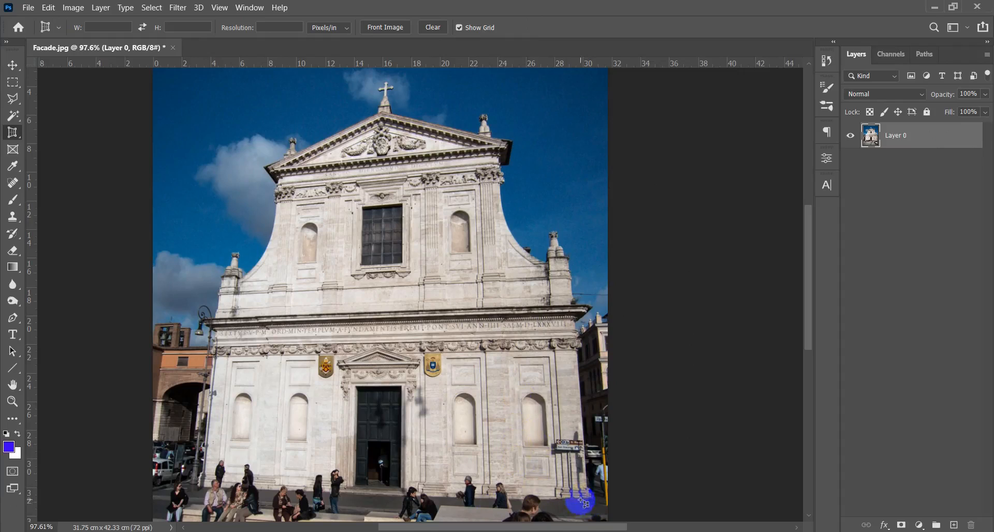
{"action": "scroll", "coordinate": [355, 268], "scroll_direction": "down", "scroll_amount": 5}
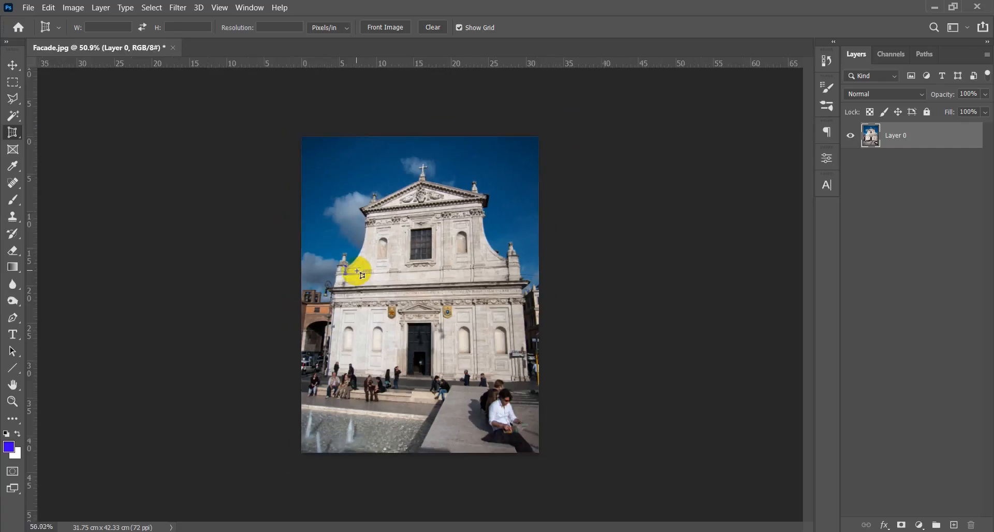
{"action": "scroll", "coordinate": [365, 275], "scroll_direction": "up", "scroll_amount": 5}
{"action": "left_click_drag", "start_coordinate": [575, 357], "coordinate": [496, 379]}
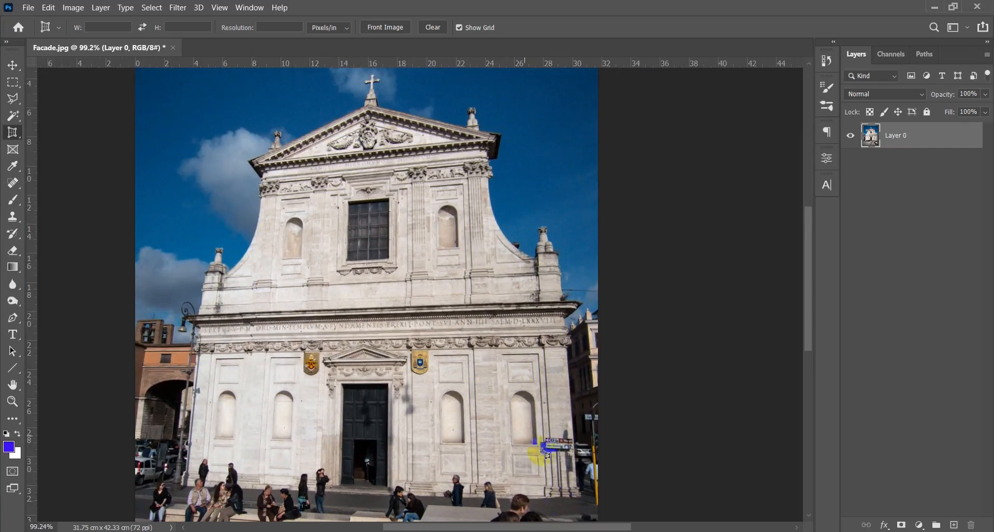
{"action": "left_click", "coordinate": [578, 502]}
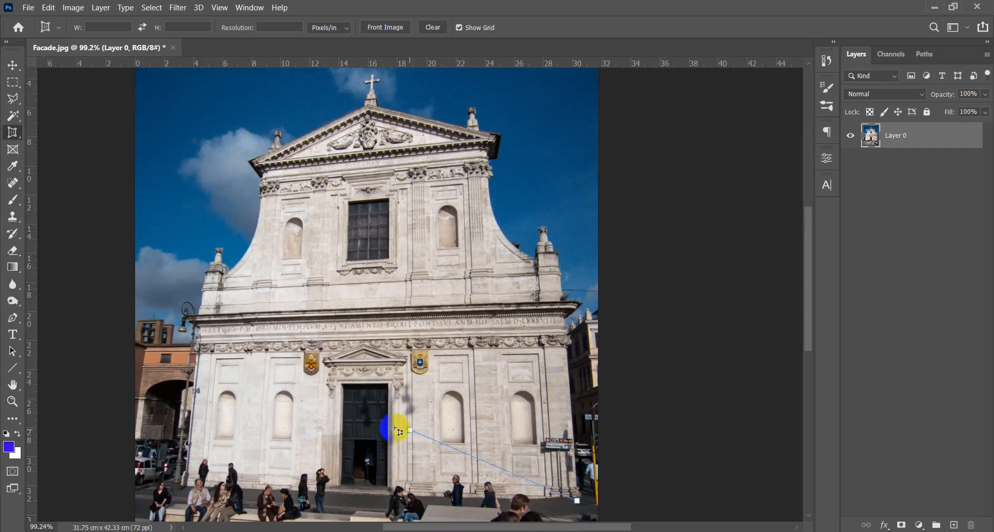
{"action": "left_click", "coordinate": [182, 482]}
{"action": "left_click", "coordinate": [214, 114]}
{"action": "left_click", "coordinate": [598, 136]}
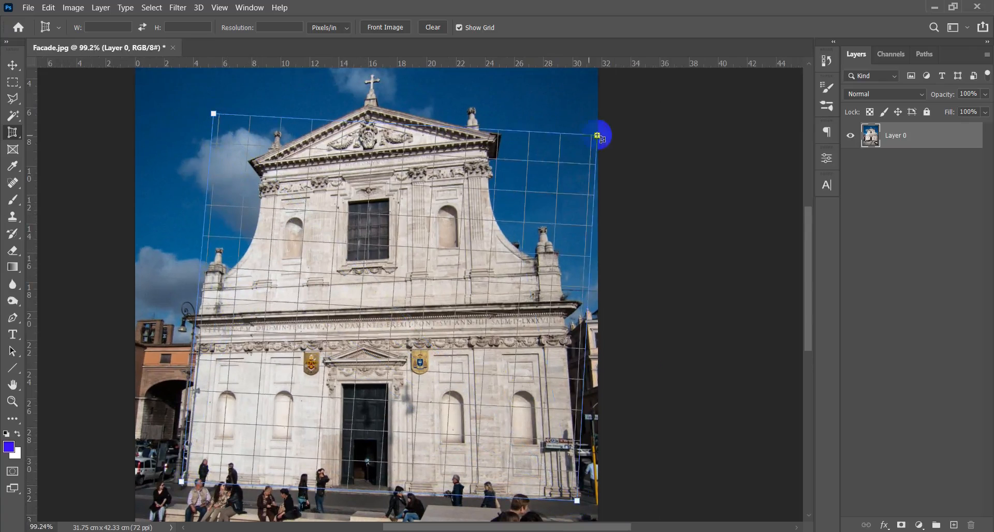
{"action": "left_click_drag", "start_coordinate": [598, 136], "coordinate": [572, 123]}
- Align the perspective frame's lower-right corner with the base of the facade, moving it slightly up and outward
{"action": "scroll", "coordinate": [417, 235], "scroll_direction": "down", "scroll_amount": 1}
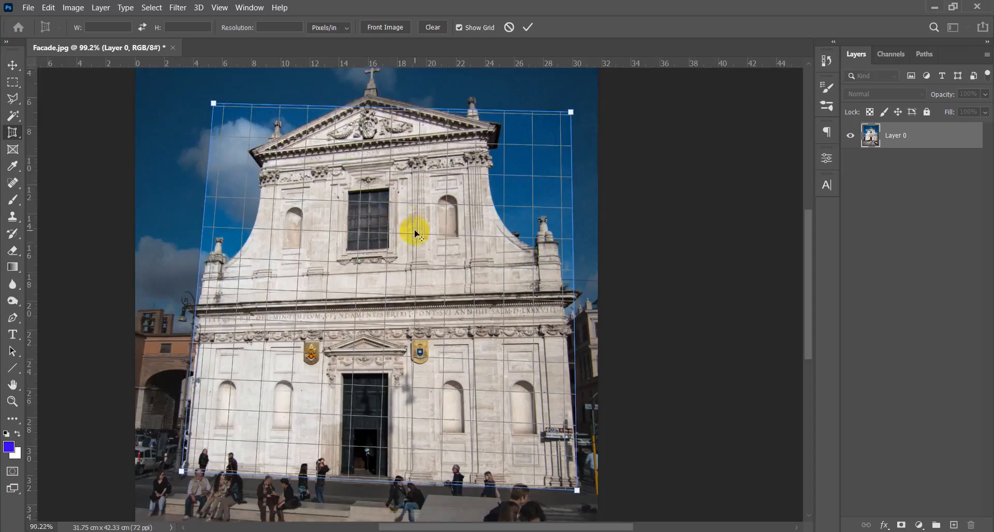
{"action": "scroll", "coordinate": [415, 232], "scroll_direction": "down", "scroll_amount": 7}
{"action": "scroll", "coordinate": [501, 421], "scroll_direction": "up", "scroll_amount": 12}
{"action": "key", "text": "alt+space"}
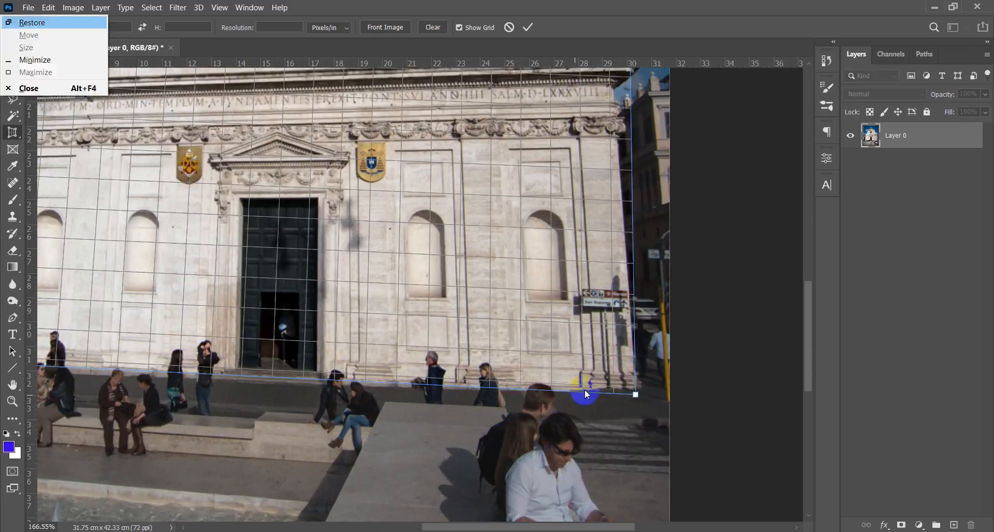
{"action": "left_click_drag", "start_coordinate": [585, 395], "coordinate": [490, 444]}
{"action": "scroll", "coordinate": [532, 458], "scroll_direction": "up", "scroll_amount": 4}
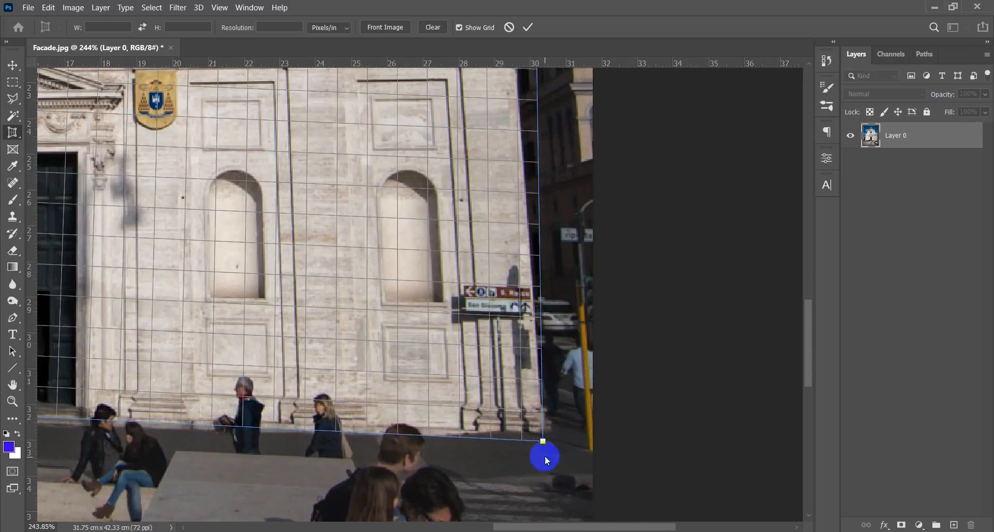
{"action": "left_click_drag", "start_coordinate": [542, 442], "coordinate": [546, 434]}
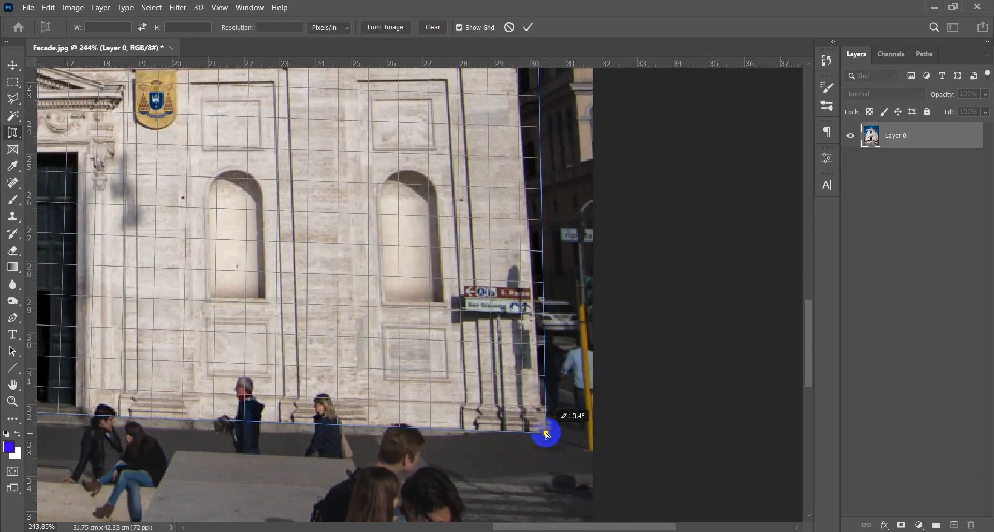
- Align the perspective frame's lower-left corner with the base of the facade beside the lamp post
{"action": "left_click_drag", "start_coordinate": [395, 416], "coordinate": [751, 420]}
{"action": "left_click_drag", "start_coordinate": [57, 422], "coordinate": [429, 439]}
{"action": "left_click_drag", "start_coordinate": [299, 413], "coordinate": [297, 420]}
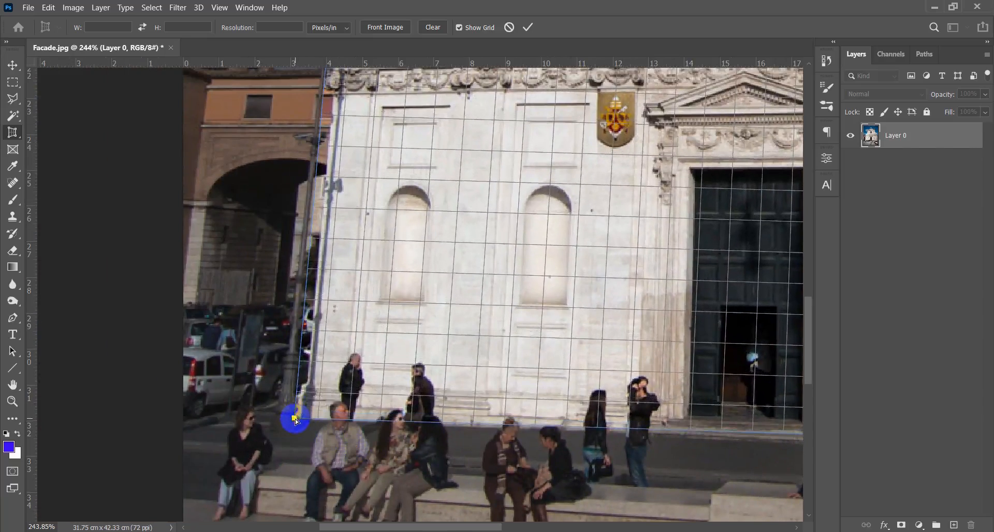
- Move the perspective frame's upper corners inward and up to follow the facade's verticals, and nudge its lower-left corner slightly inward
{"action": "scroll", "coordinate": [297, 420], "scroll_direction": "down", "scroll_amount": 6}
{"action": "left_click_drag", "start_coordinate": [615, 86], "coordinate": [530, 238]}
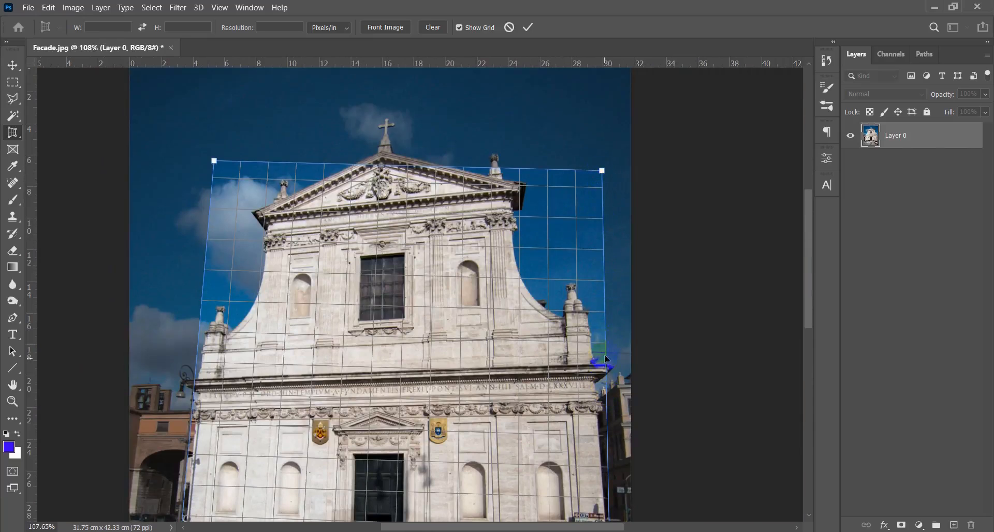
{"action": "left_click_drag", "start_coordinate": [552, 292], "coordinate": [508, 207]}
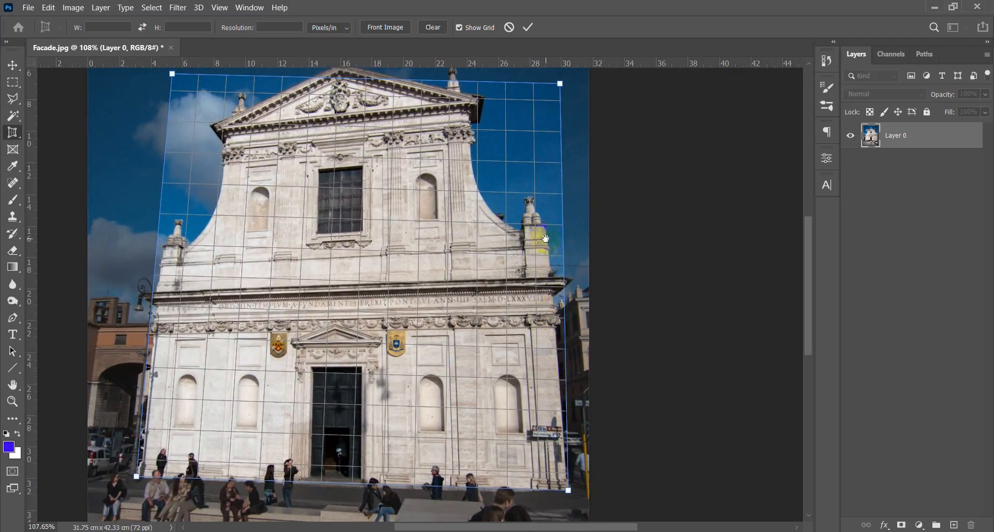
{"action": "left_click_drag", "start_coordinate": [546, 238], "coordinate": [554, 311]}
{"action": "left_click_drag", "start_coordinate": [559, 146], "coordinate": [544, 113]}
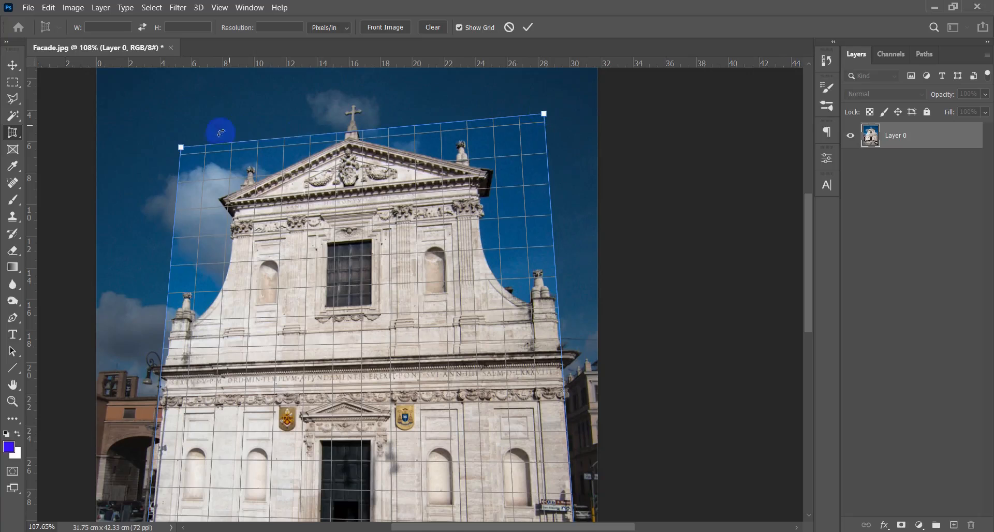
{"action": "mouse_move", "coordinate": [181, 149]}
{"action": "left_mouse_down"}
{"action": "mouse_move", "coordinate": [191, 142]}
{"action": "mouse_move", "coordinate": [177, 138]}
{"action": "mouse_move", "coordinate": [196, 140]}
{"action": "left_mouse_up"}
{"action": "scroll", "coordinate": [240, 233], "scroll_direction": "down", "scroll_amount": 5}
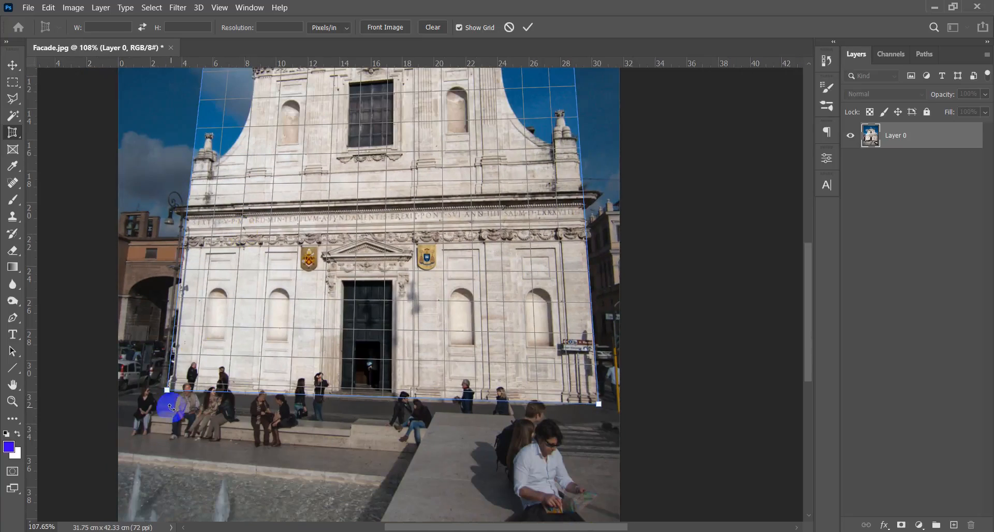
{"action": "left_click_drag", "start_coordinate": [170, 392], "coordinate": [175, 395]}
- Lower the frame's upper-left corner, then bring its top edge down to the pediment's horizontal cornice to compare their slopes
{"action": "left_click_drag", "start_coordinate": [460, 246], "coordinate": [446, 352]}
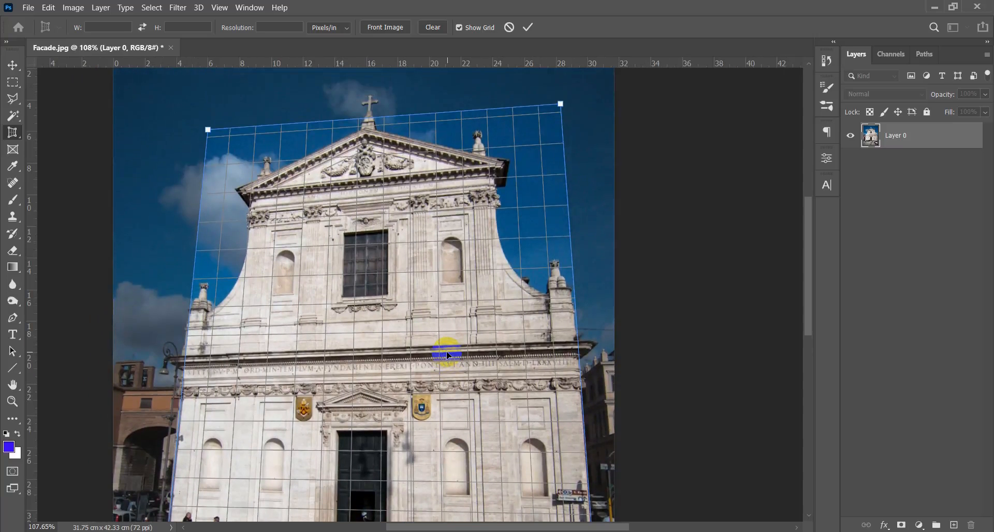
{"action": "scroll", "coordinate": [362, 197], "scroll_direction": "up", "scroll_amount": 2}
{"action": "left_click_drag", "start_coordinate": [383, 246], "coordinate": [406, 277]}
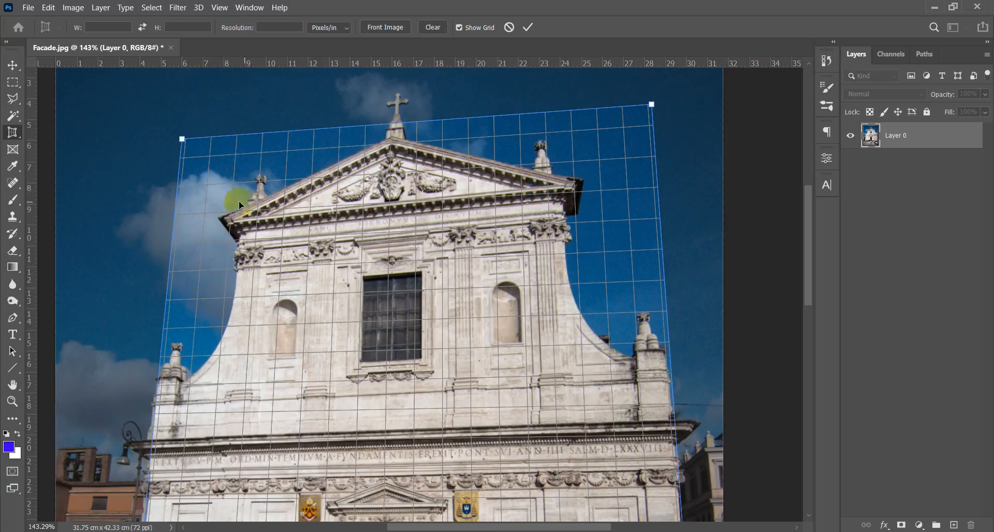
{"action": "left_click_drag", "start_coordinate": [182, 139], "coordinate": [180, 156]}
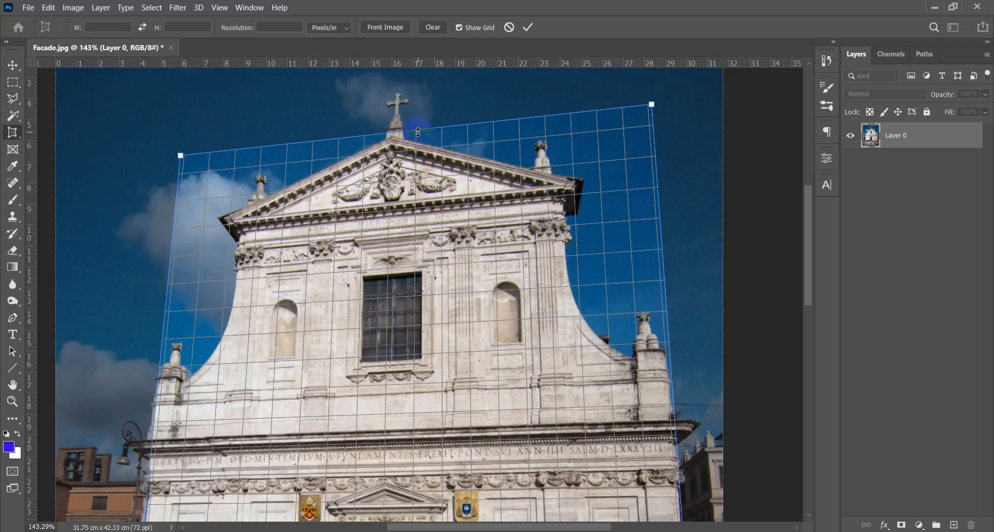
{"action": "left_click_drag", "start_coordinate": [418, 132], "coordinate": [417, 199]}
{"action": "left_click_drag", "start_coordinate": [176, 225], "coordinate": [176, 228]}
- Fine-tune the frame's upper-left corner so the grid lines run parallel to the facade's cornices
{"action": "scroll", "coordinate": [290, 262], "scroll_direction": "down", "scroll_amount": 4, "text": "alt"}
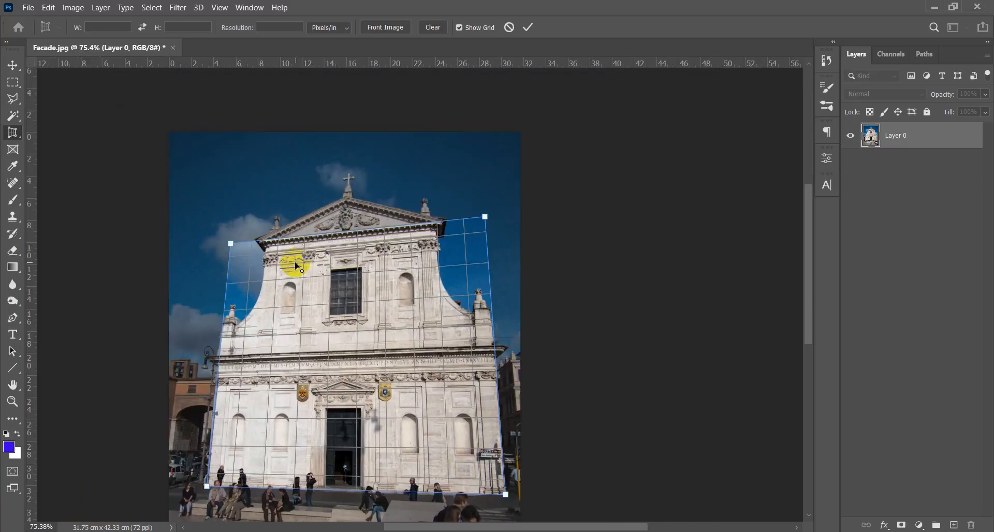
{"action": "scroll", "coordinate": [221, 305], "scroll_direction": "up", "scroll_amount": 2, "text": "alt"}
{"action": "scroll", "coordinate": [221, 305], "scroll_direction": "up", "scroll_amount": 1, "text": "alt"}
{"action": "left_click_drag", "start_coordinate": [237, 198], "coordinate": [233, 195]}
{"action": "scroll", "coordinate": [325, 351], "scroll_direction": "down", "scroll_amount": 5, "text": "alt"}
{"action": "scroll", "coordinate": [400, 393], "scroll_direction": "up", "scroll_amount": 1, "text": "alt"}
{"action": "scroll", "coordinate": [471, 384], "scroll_direction": "up", "scroll_amount": 1, "text": "alt"}
{"action": "scroll", "coordinate": [466, 295], "scroll_direction": "down", "scroll_amount": 1, "text": "alt"}
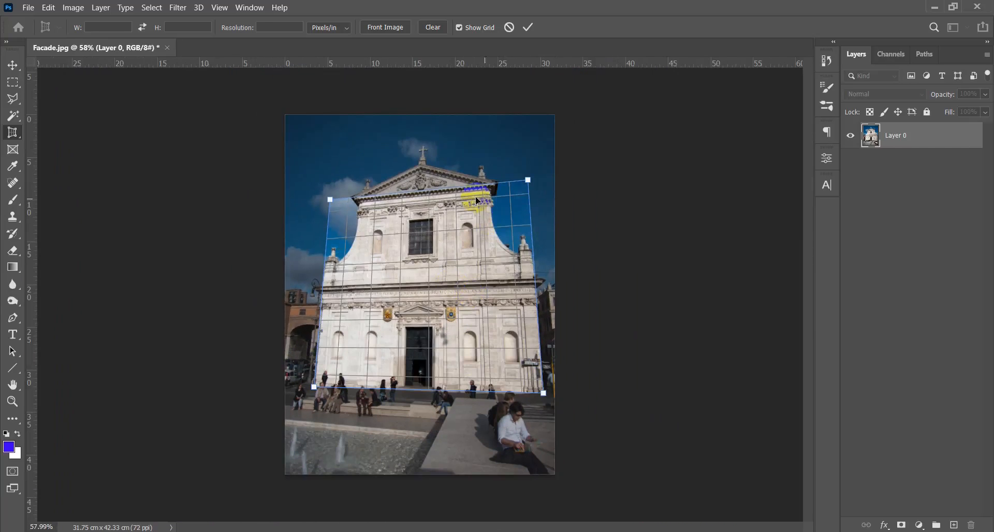
- Extend the perspective frame above the cross, just below the facade's base and slightly beyond both side walls
{"action": "left_click_drag", "start_coordinate": [474, 184], "coordinate": [473, 132]}
{"action": "left_click_drag", "start_coordinate": [456, 394], "coordinate": [446, 401]}
{"action": "left_click_drag", "start_coordinate": [534, 223], "coordinate": [537, 223]}
{"action": "left_click_drag", "start_coordinate": [327, 233], "coordinate": [322, 233]}
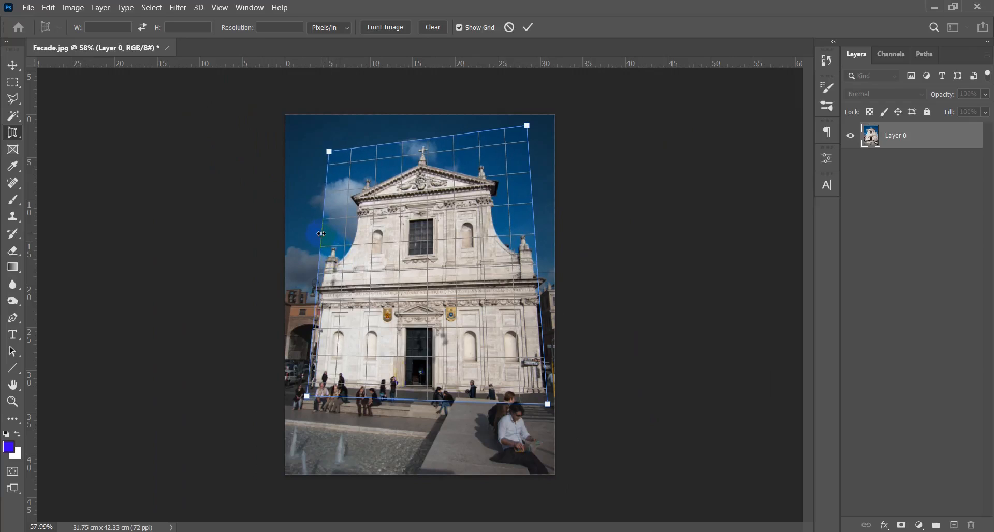
{"action": "left_click_drag", "start_coordinate": [474, 399], "coordinate": [470, 398]}
{"action": "left_click_drag", "start_coordinate": [446, 125], "coordinate": [445, 140]}
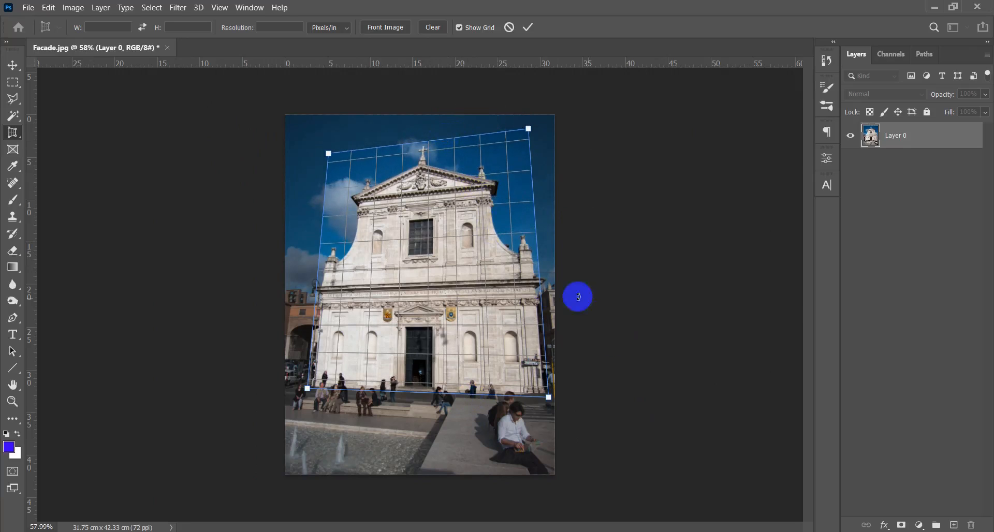
- Bring both side edges of the frame slightly inward to the facade and apply the perspective crop
{"action": "left_click_drag", "start_coordinate": [544, 312], "coordinate": [540, 312]}
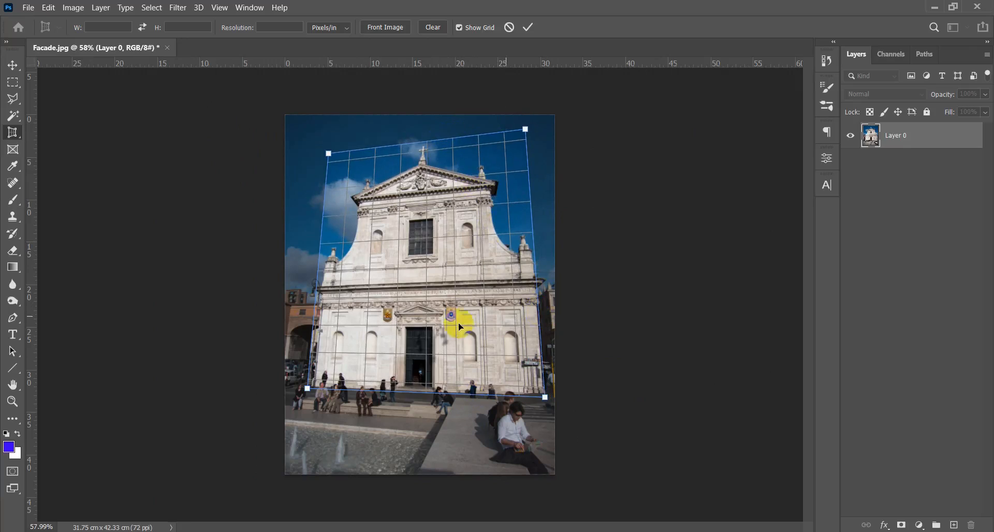
{"action": "left_click_drag", "start_coordinate": [315, 306], "coordinate": [318, 307]}
{"action": "double_click", "coordinate": [319, 309]}
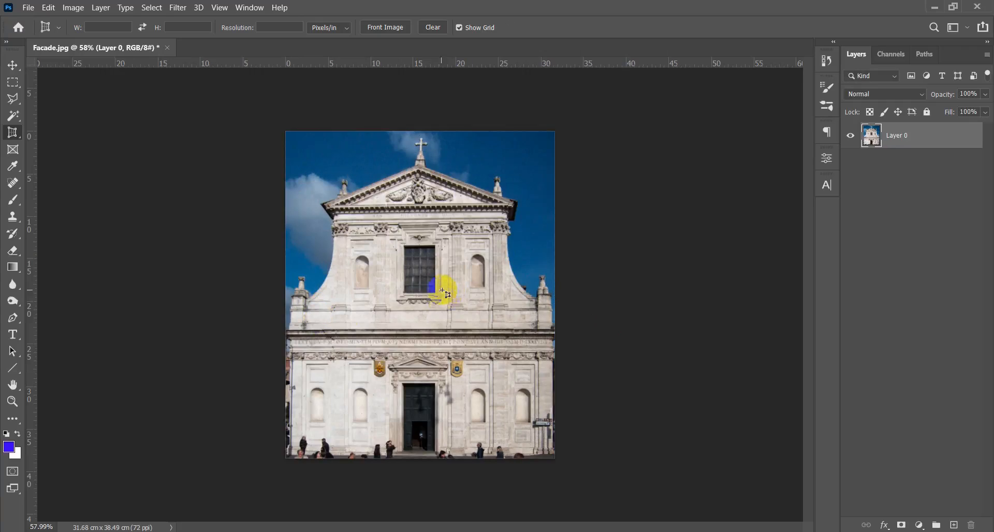
- Examine the perspective-corrected church facade up close and as a whole with the Move tool active
{"action": "key", "text": "v"}
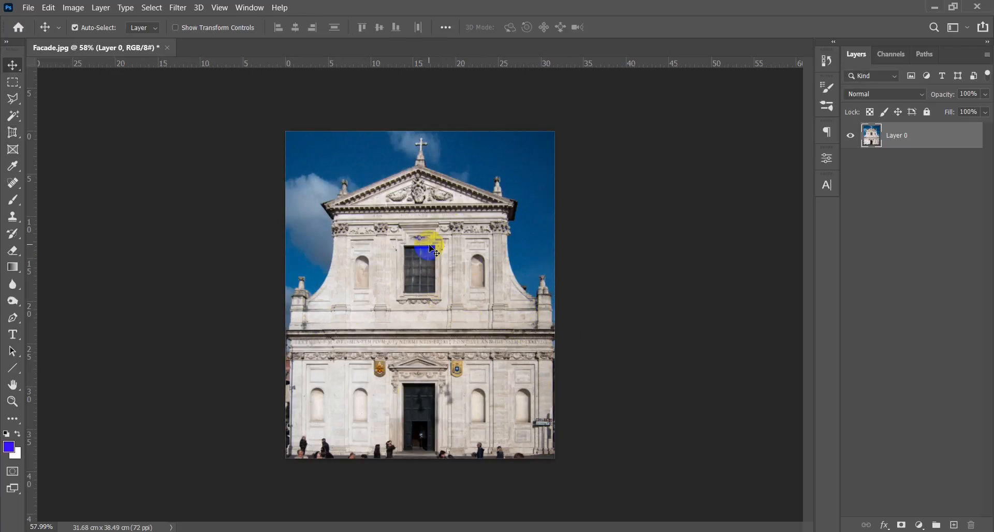
{"action": "left_click", "coordinate": [472, 254]}
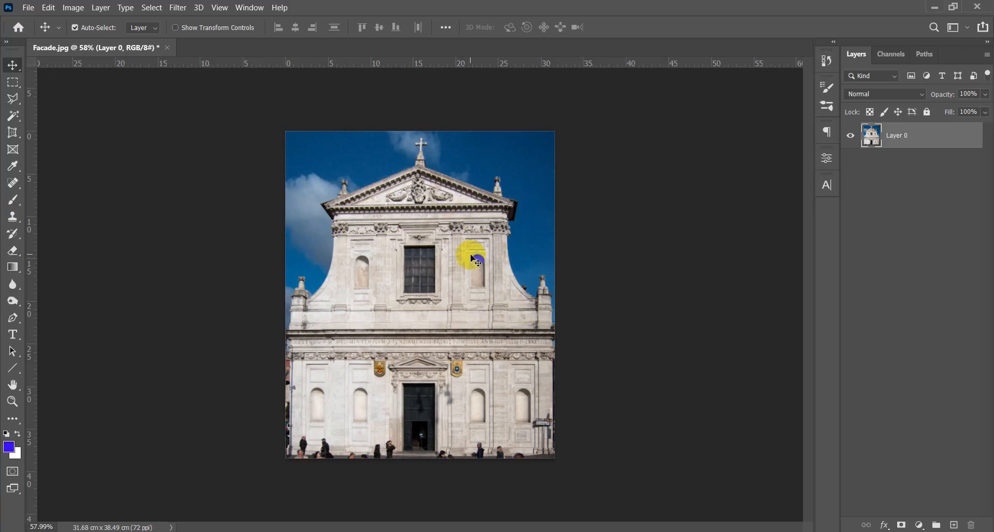
{"action": "scroll", "coordinate": [432, 293], "scroll_direction": "down", "scroll_amount": 7}
{"action": "scroll", "coordinate": [433, 293], "scroll_direction": "up", "scroll_amount": 10}
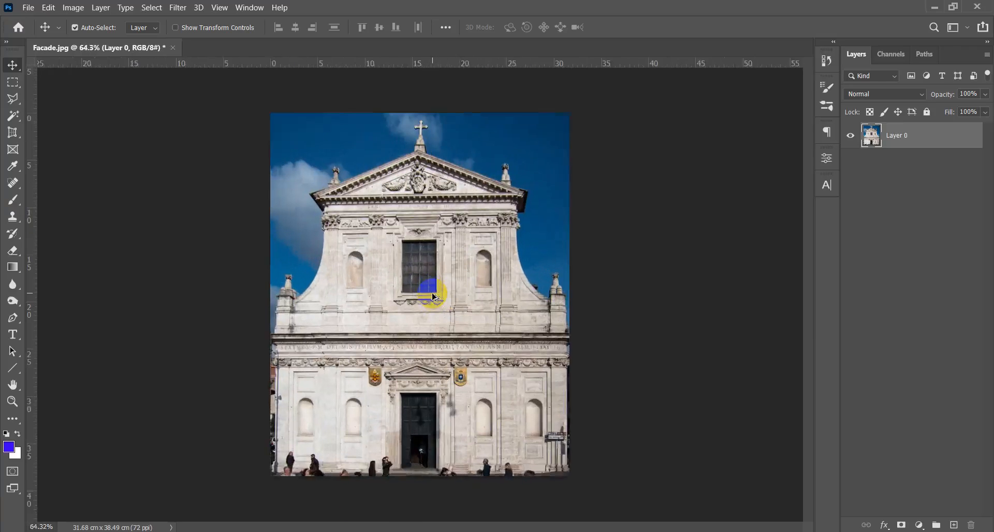
{"action": "left_click", "coordinate": [422, 290]}
{"action": "scroll", "coordinate": [421, 280], "scroll_direction": "down", "scroll_amount": 2}
{"action": "scroll", "coordinate": [420, 280], "scroll_direction": "up", "scroll_amount": 4}
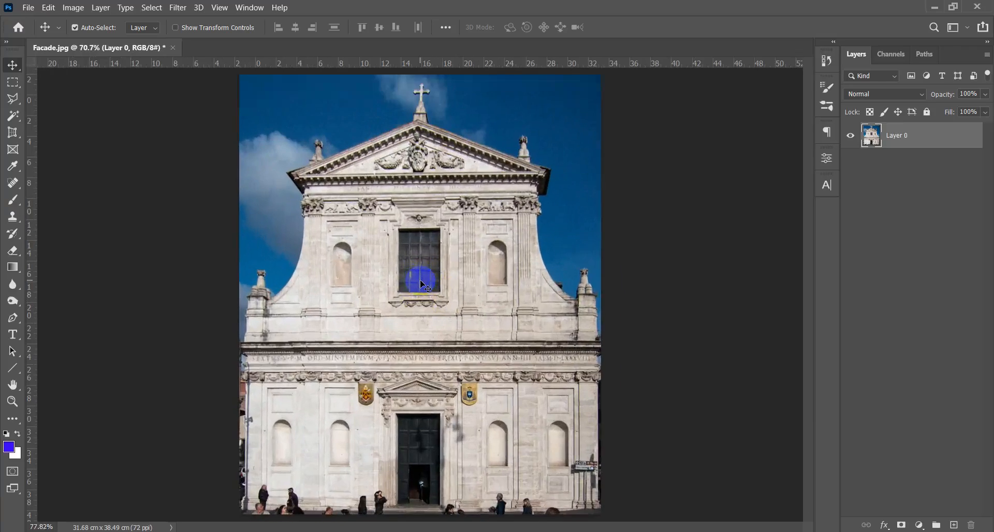
{"action": "scroll", "coordinate": [471, 277], "scroll_direction": "down", "scroll_amount": 2}
- Close Facade.jpg and open Elevation.jpg from the course folder in File Explorer as an unlocked layer in Photoshop
{"action": "left_click", "coordinate": [171, 48]}
{"action": "left_click", "coordinate": [477, 214]}
{"action": "left_click", "coordinate": [937, 7]}
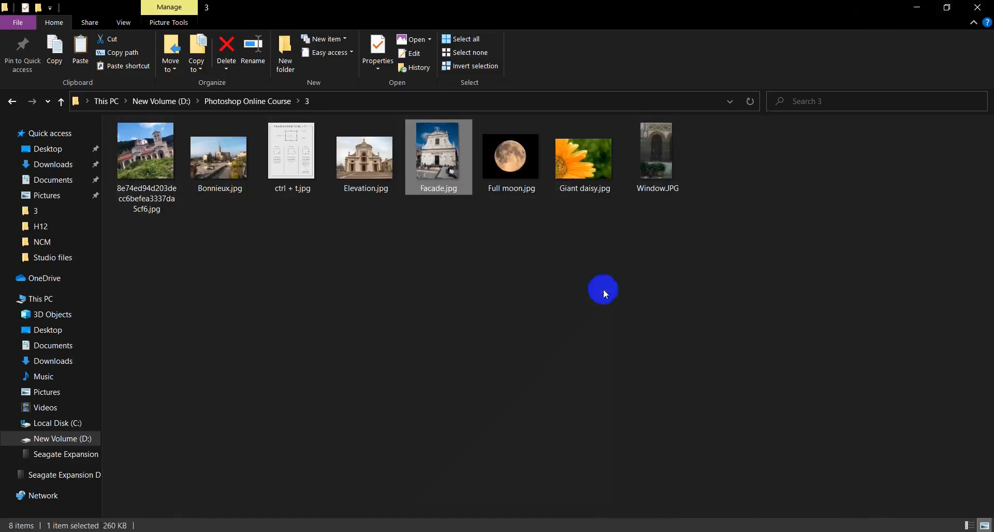
{"action": "left_click_drag", "start_coordinate": [378, 191], "coordinate": [399, 280]}
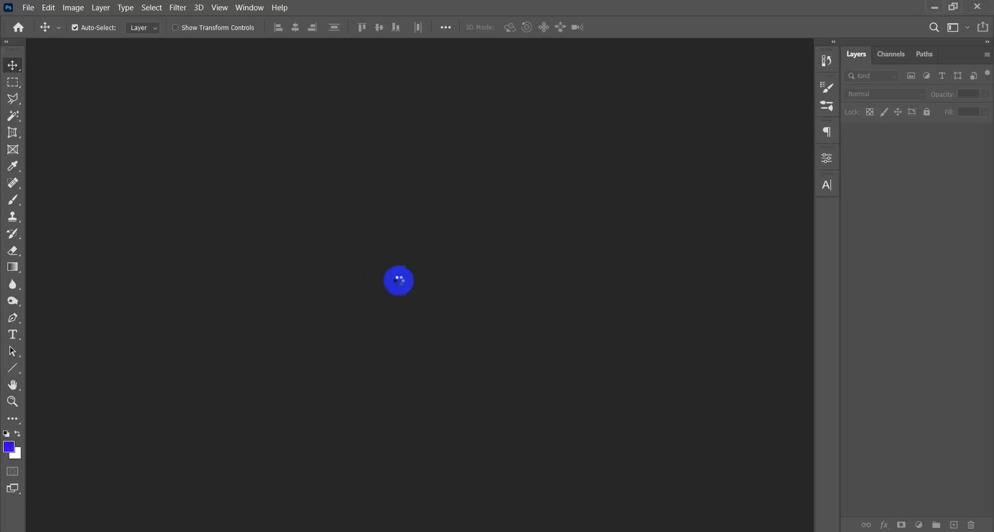
{"action": "left_click", "coordinate": [974, 133]}
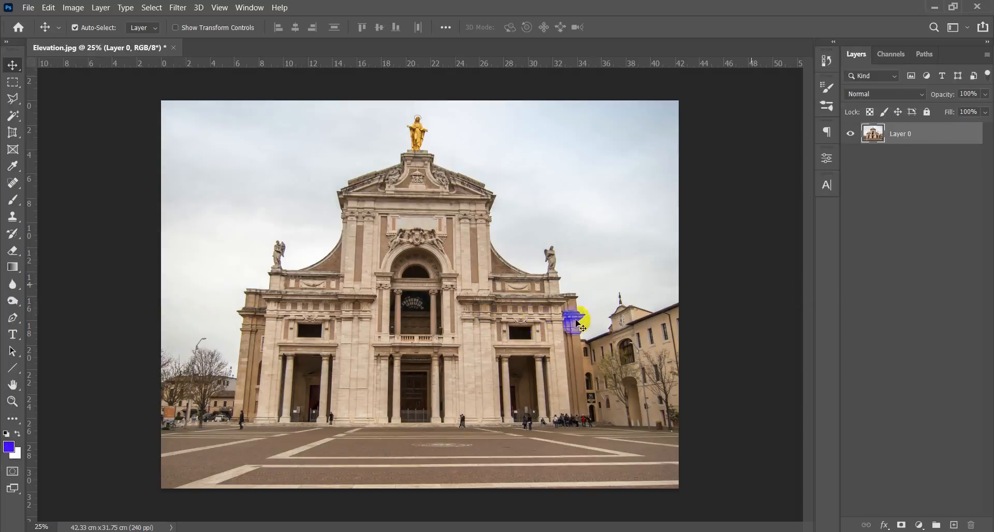
- Outline the church front in Elevation.jpg with a four-cornered Perspective Crop frame from the facade's base to the pediment's cornice
{"action": "key", "text": "c"}
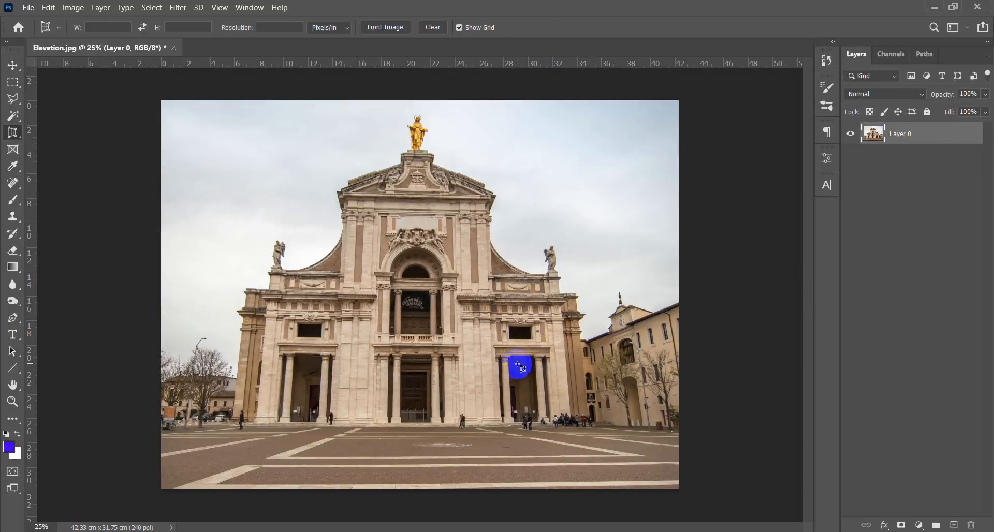
{"action": "scroll", "coordinate": [456, 411], "scroll_direction": "up", "scroll_amount": 4}
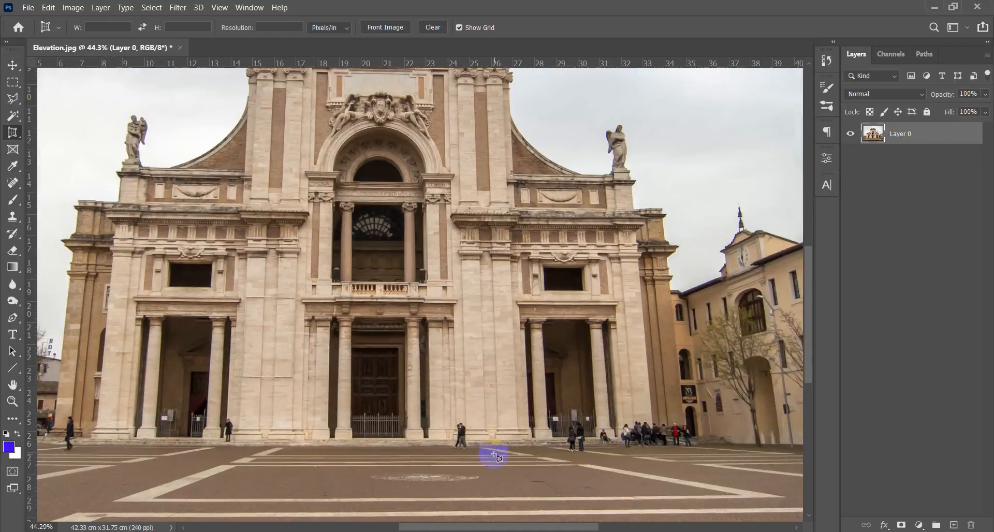
{"action": "left_click_drag", "start_coordinate": [494, 456], "coordinate": [498, 475]}
{"action": "left_click", "coordinate": [658, 459]}
{"action": "left_click", "coordinate": [133, 476]}
{"action": "left_click_drag", "start_coordinate": [113, 471], "coordinate": [97, 466]}
{"action": "left_click_drag", "start_coordinate": [172, 341], "coordinate": [159, 456]}
{"action": "left_click", "coordinate": [118, 167]}
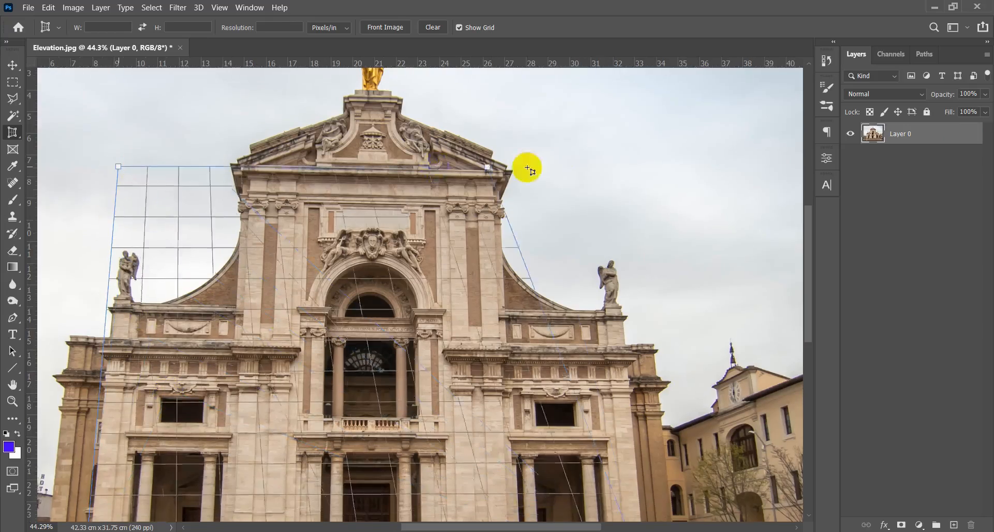
{"action": "left_click", "coordinate": [623, 152]}
{"action": "left_click_drag", "start_coordinate": [644, 358], "coordinate": [504, 229]}
- Align the frame's upper corners with the facade, moving both inward and lowering the upper-right one to the cornice
{"action": "scroll", "coordinate": [505, 229], "scroll_direction": "down", "scroll_amount": 2}
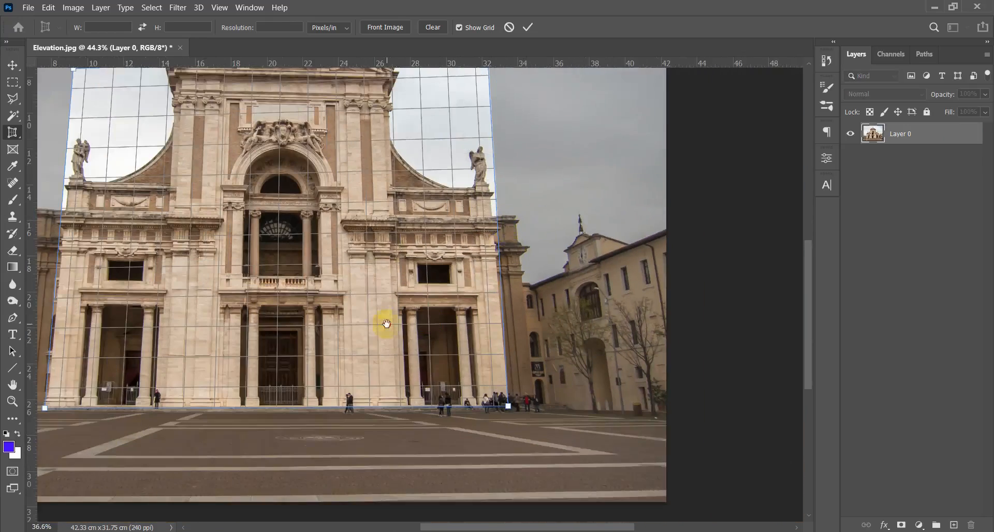
{"action": "left_click_drag", "start_coordinate": [386, 324], "coordinate": [474, 382]}
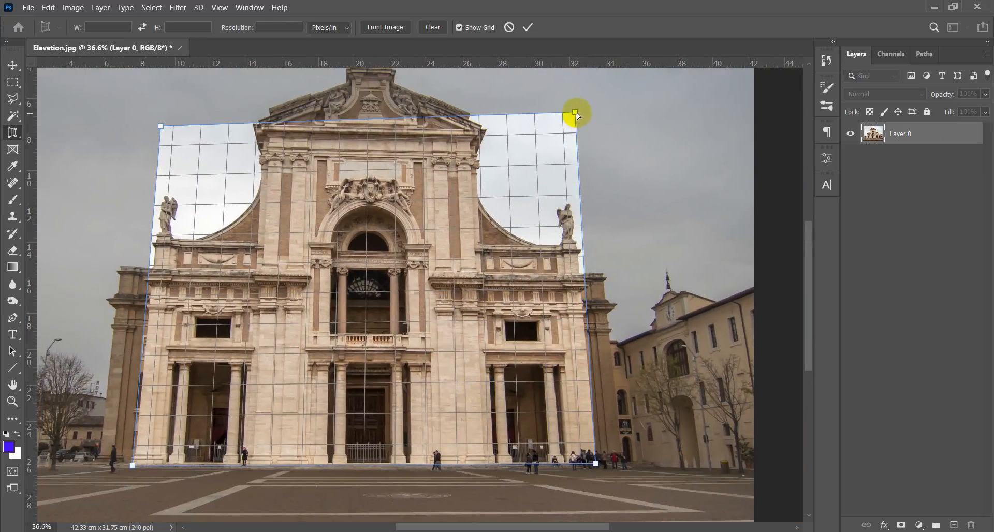
{"action": "left_click_drag", "start_coordinate": [576, 113], "coordinate": [567, 113]}
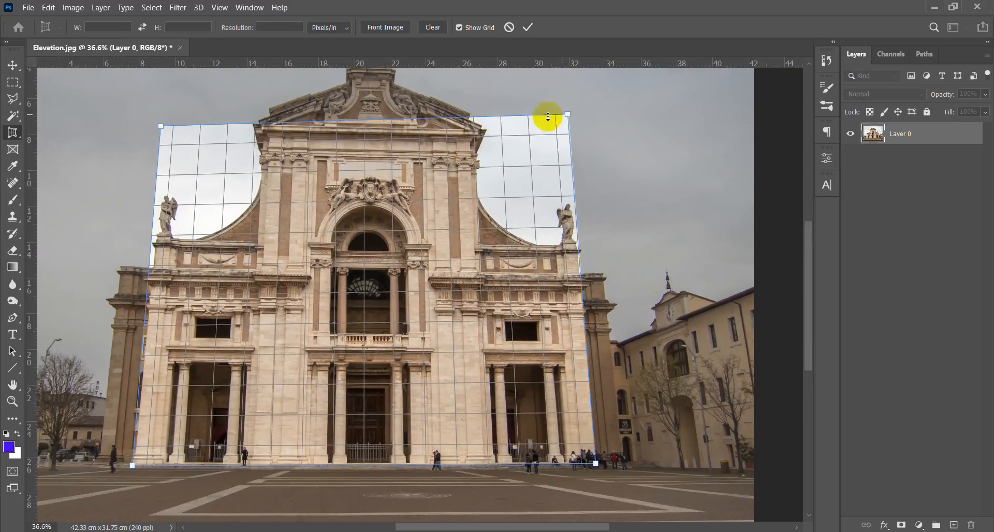
{"action": "left_click_drag", "start_coordinate": [160, 126], "coordinate": [165, 127]}
{"action": "left_click_drag", "start_coordinate": [568, 114], "coordinate": [568, 130]}
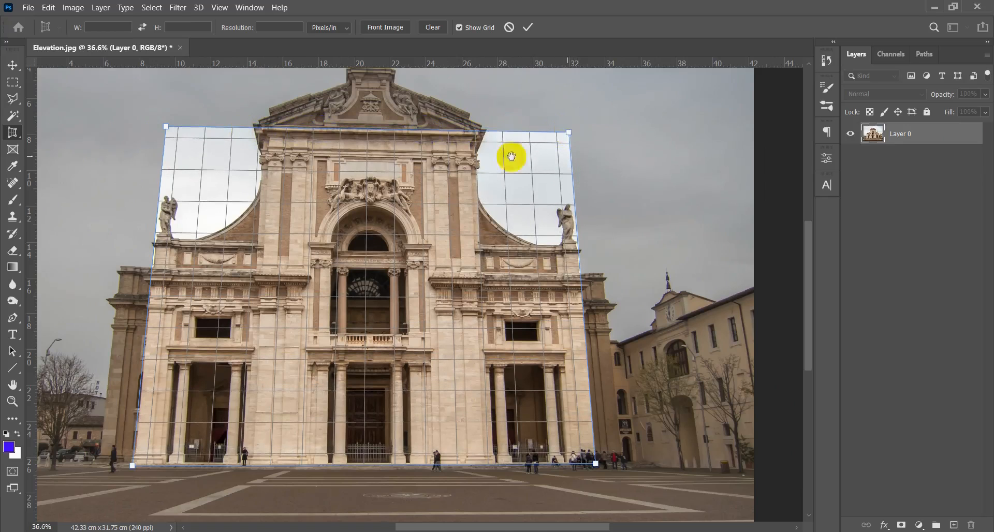
- Extend the perspective frame's top edge above the golden statue and its bottom edge slightly below the facade's base
{"action": "left_click_drag", "start_coordinate": [369, 186], "coordinate": [366, 313]}
{"action": "left_click_drag", "start_coordinate": [382, 254], "coordinate": [363, 134]}
{"action": "scroll", "coordinate": [395, 166], "scroll_direction": "down", "scroll_amount": 3}
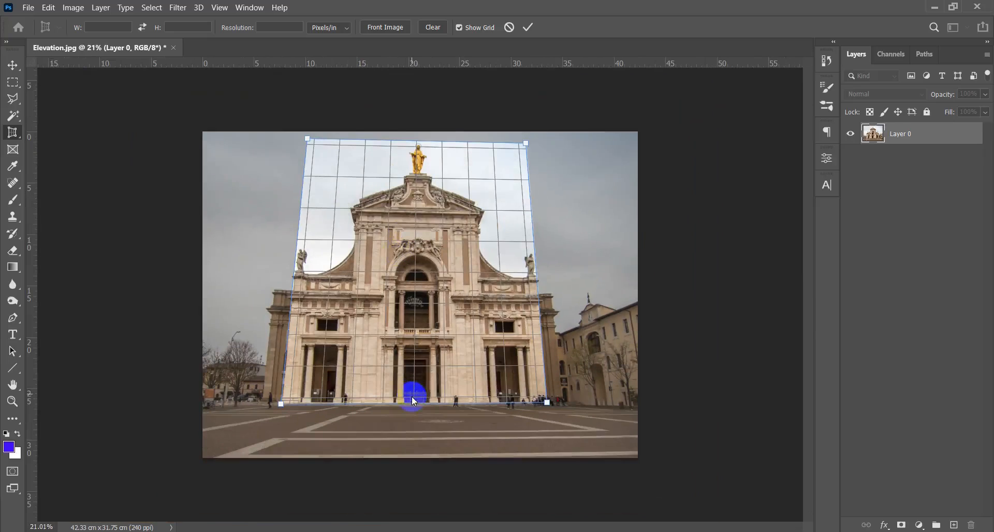
{"action": "left_click_drag", "start_coordinate": [413, 403], "coordinate": [413, 411]}
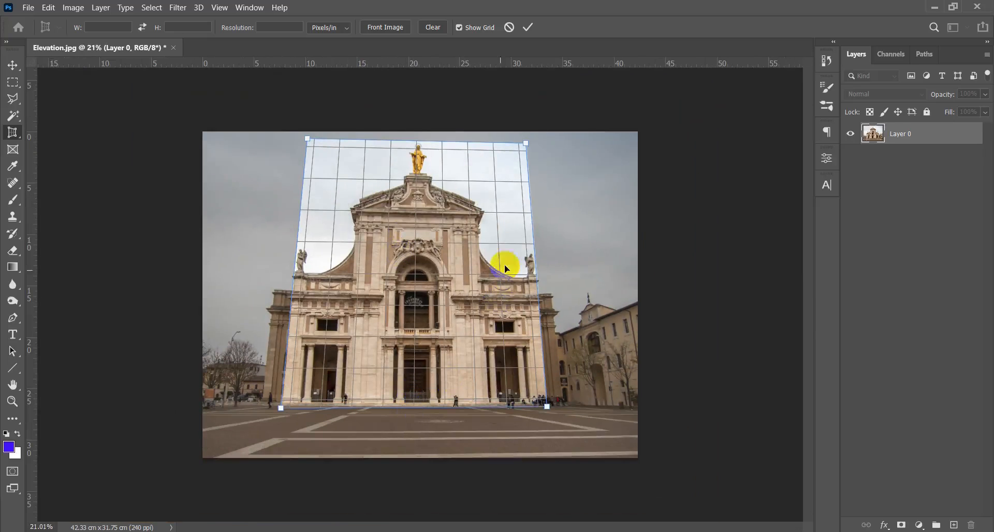
- Widen the frame slightly on both sides, apply the perspective crop and check the corrected church front
{"action": "left_click_drag", "start_coordinate": [537, 241], "coordinate": [540, 240]}
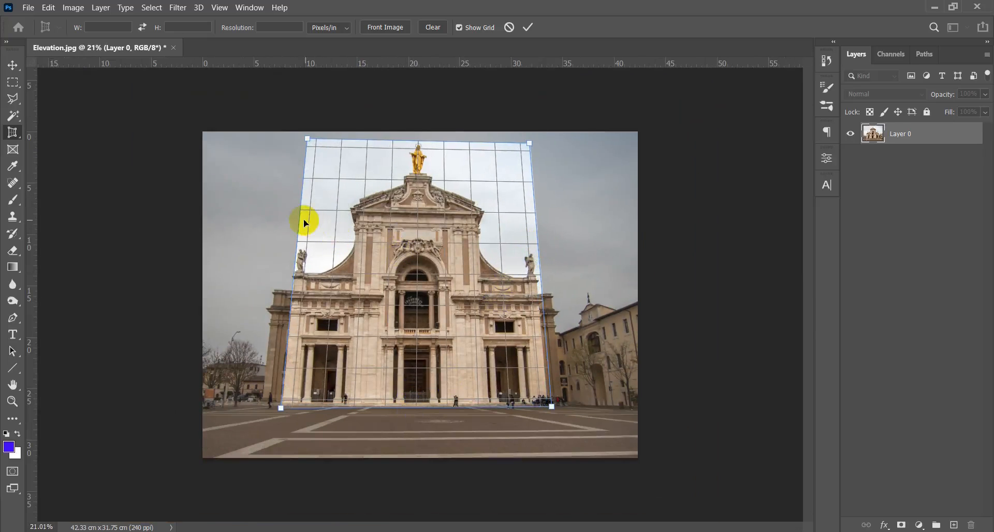
{"action": "left_click_drag", "start_coordinate": [299, 219], "coordinate": [297, 218]}
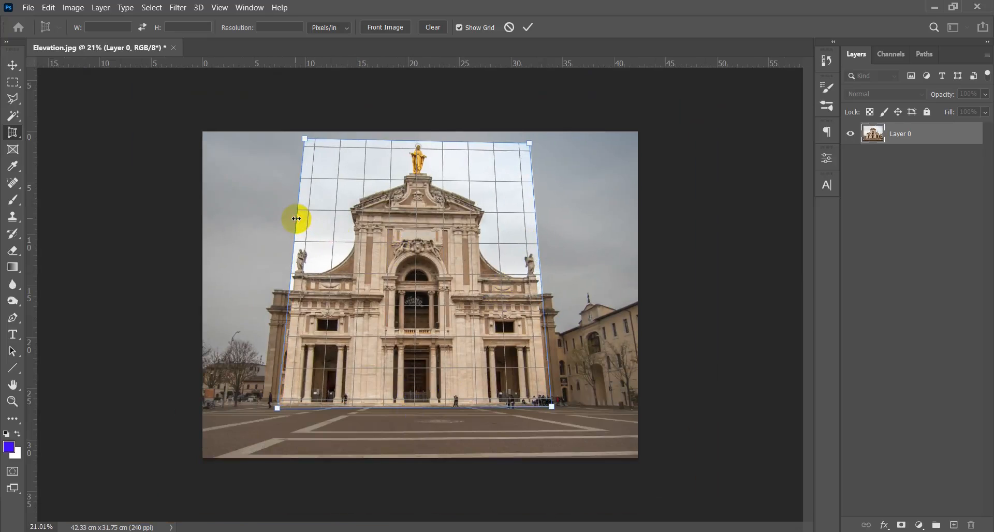
{"action": "key", "text": "Return"}
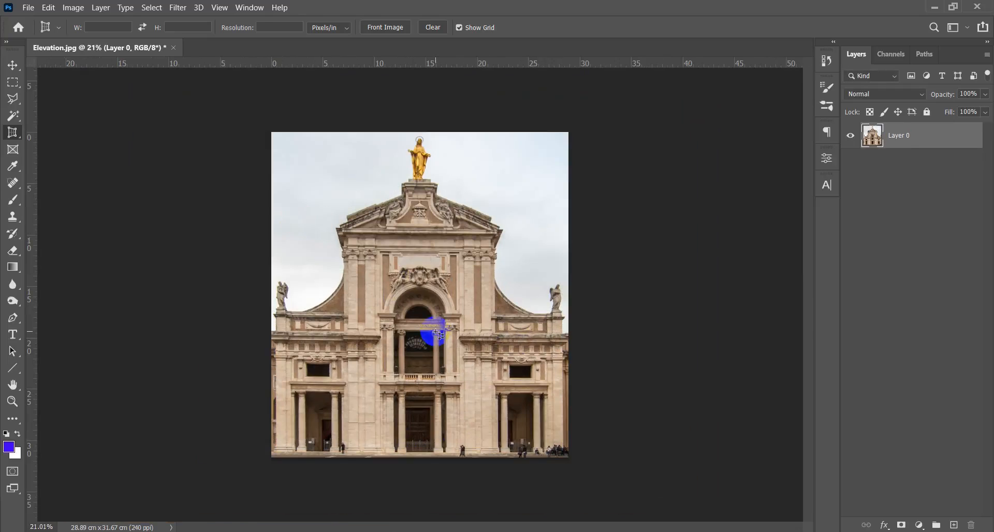
{"action": "key", "text": "v"}
{"action": "scroll", "coordinate": [449, 344], "scroll_direction": "down", "scroll_amount": 3}
{"action": "scroll", "coordinate": [466, 356], "scroll_direction": "up", "scroll_amount": 5}
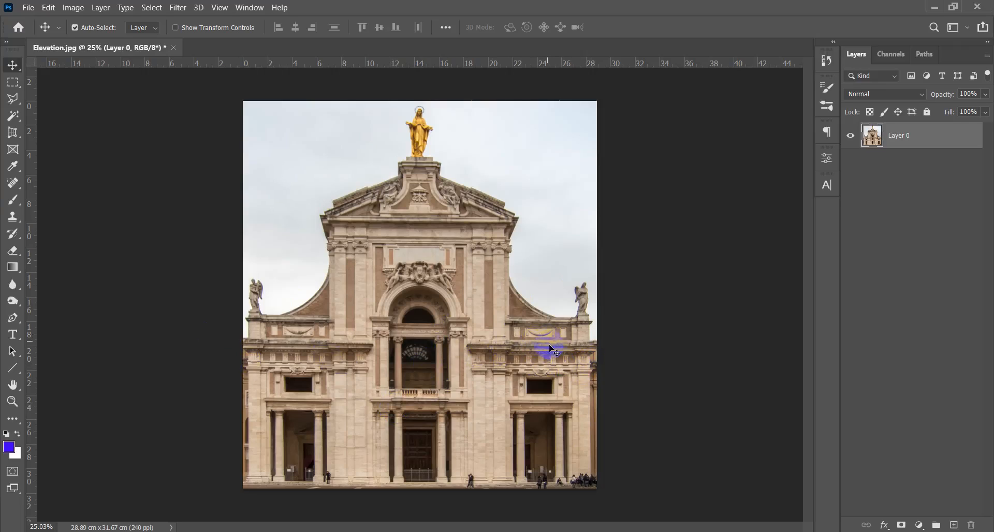
- Switch from Perspective Crop to the standard Crop tool
{"action": "key", "text": "c"}
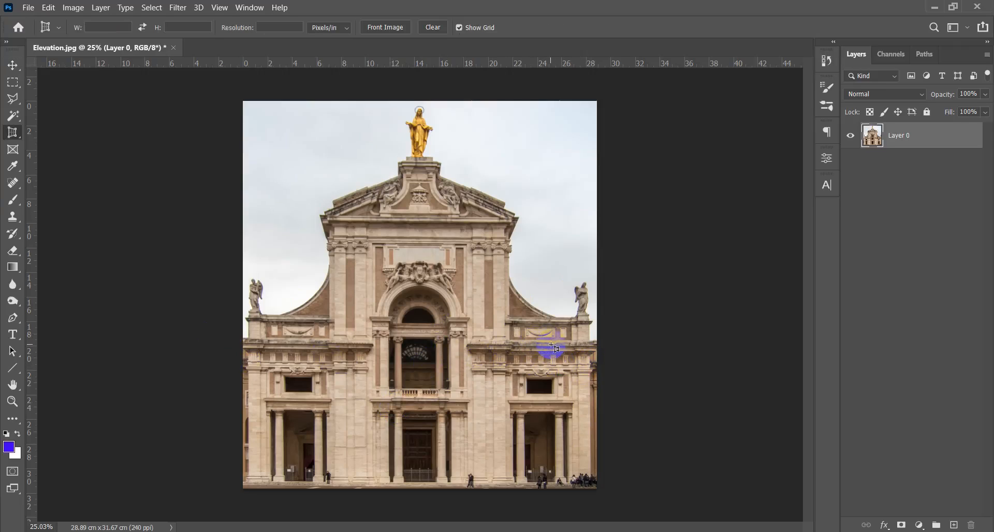
{"action": "key", "text": "shift+c"}
{"action": "key", "text": "shift+c"}
{"action": "key", "text": "shift+c"}
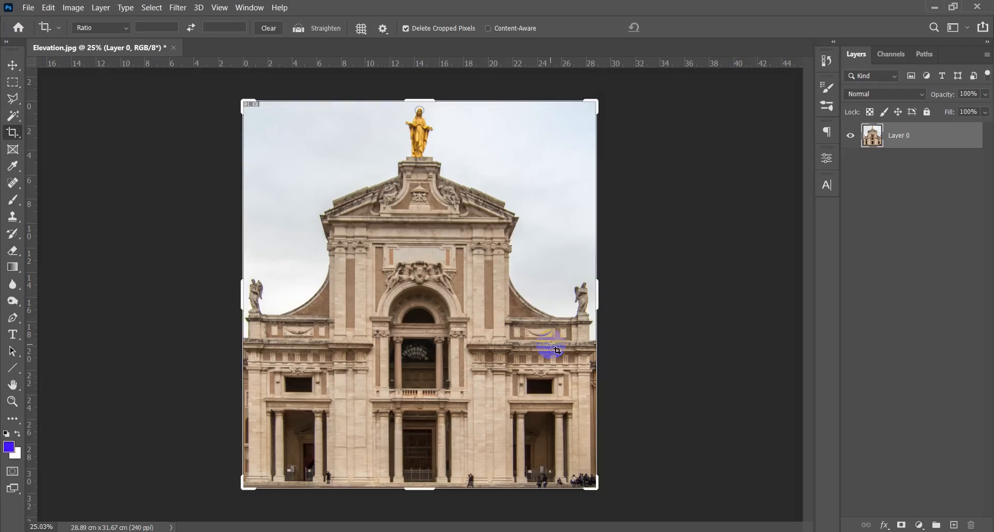
- Extend the canvas equally on both sides of the church image to a width of about 33 cm with Crop
{"action": "left_click_drag", "start_coordinate": [599, 299], "coordinate": [624, 299]}
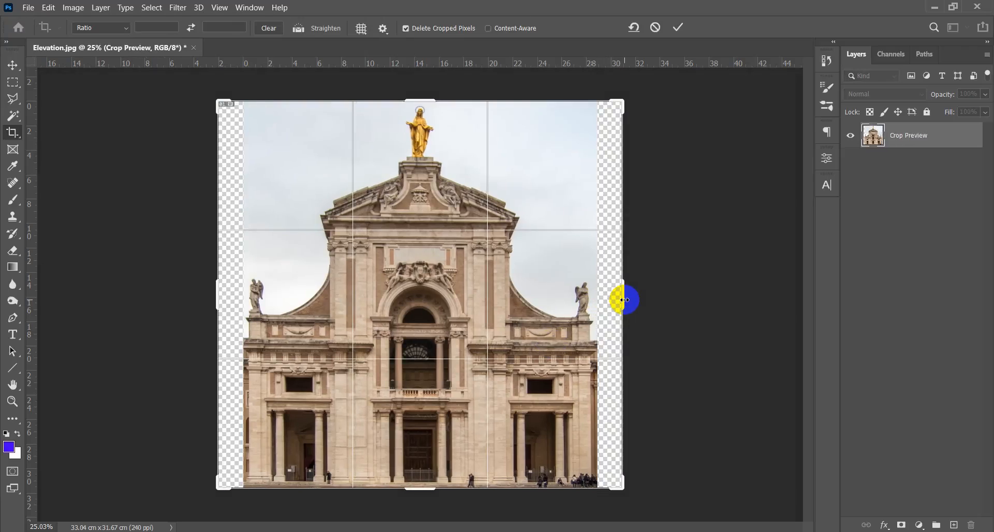
{"action": "key", "text": "Return"}
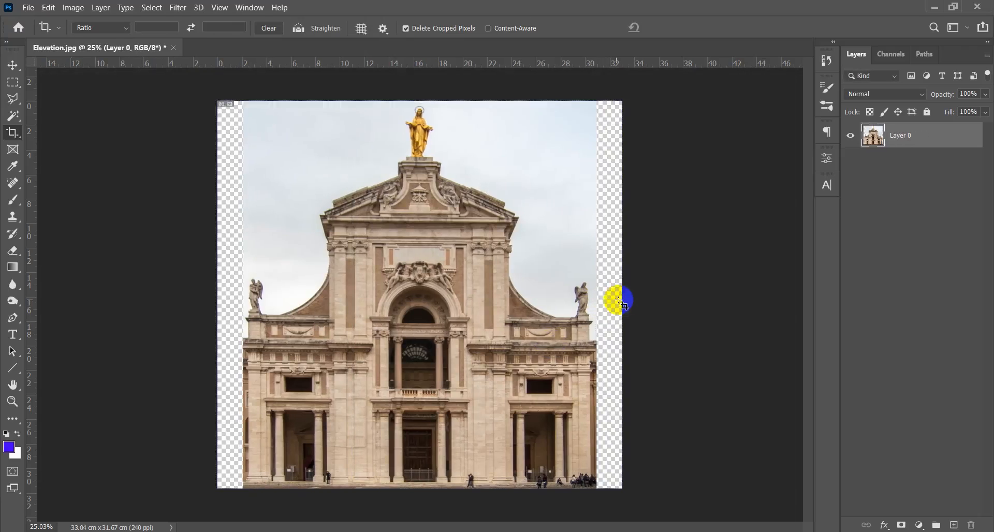
{"action": "key", "text": "v"}
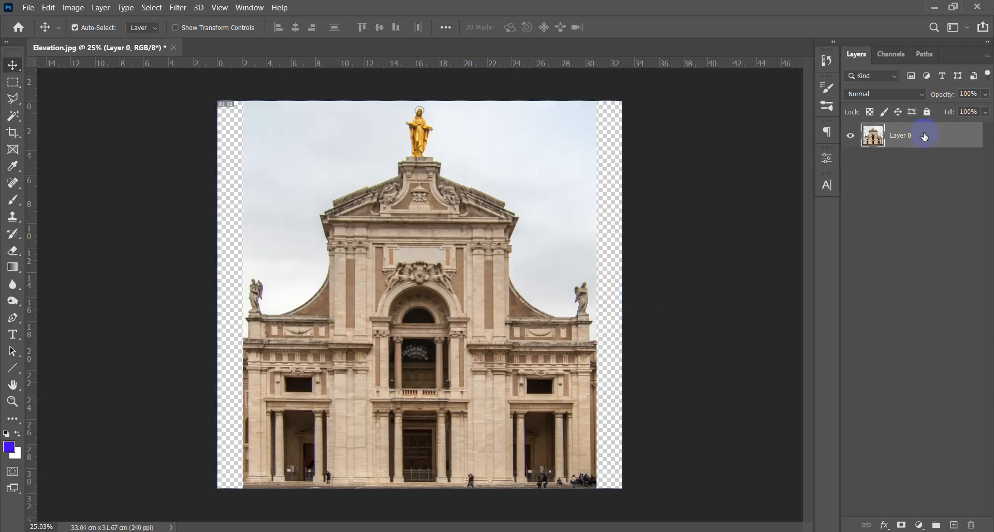
- Stretch the church layer horizontally with Free Transform to fill the empty canvas strips on both sides, and inspect the image
{"action": "key", "text": "ctrl+t"}
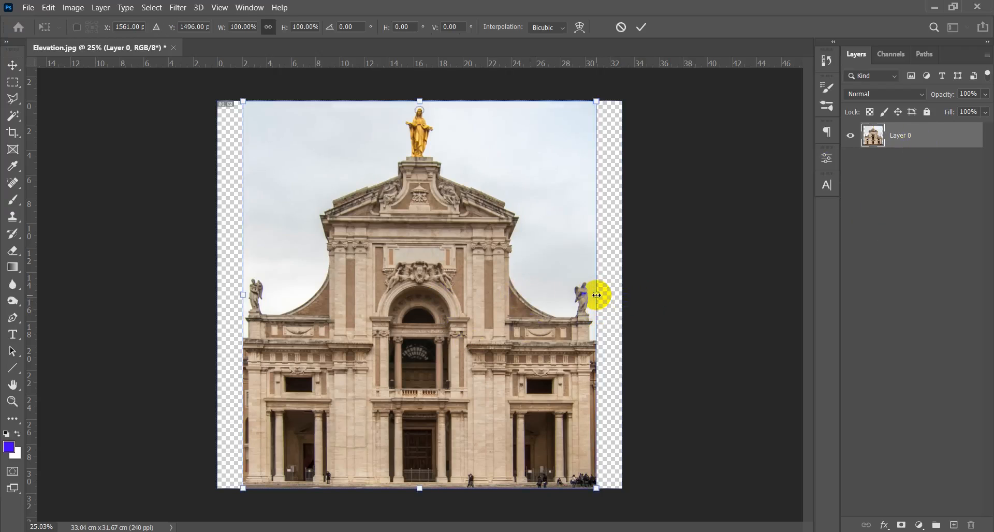
{"action": "left_click_drag", "start_coordinate": [597, 294], "coordinate": [622, 295]}
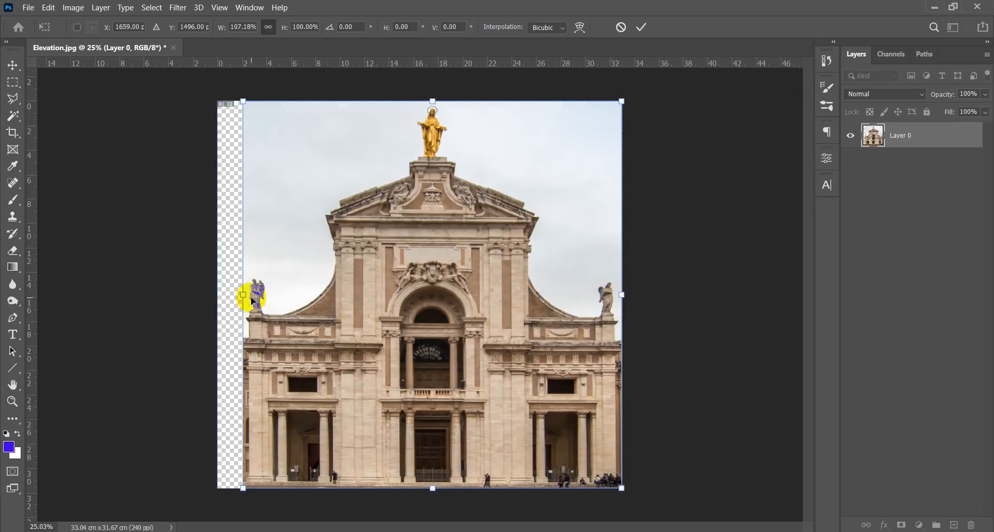
{"action": "left_click_drag", "start_coordinate": [243, 295], "coordinate": [221, 294]}
{"action": "key", "text": "Return"}
{"action": "scroll", "coordinate": [381, 347], "scroll_direction": "down", "scroll_amount": 4}
{"action": "scroll", "coordinate": [408, 362], "scroll_direction": "down", "scroll_amount": 1}
{"action": "scroll", "coordinate": [426, 318], "scroll_direction": "up", "scroll_amount": 3}
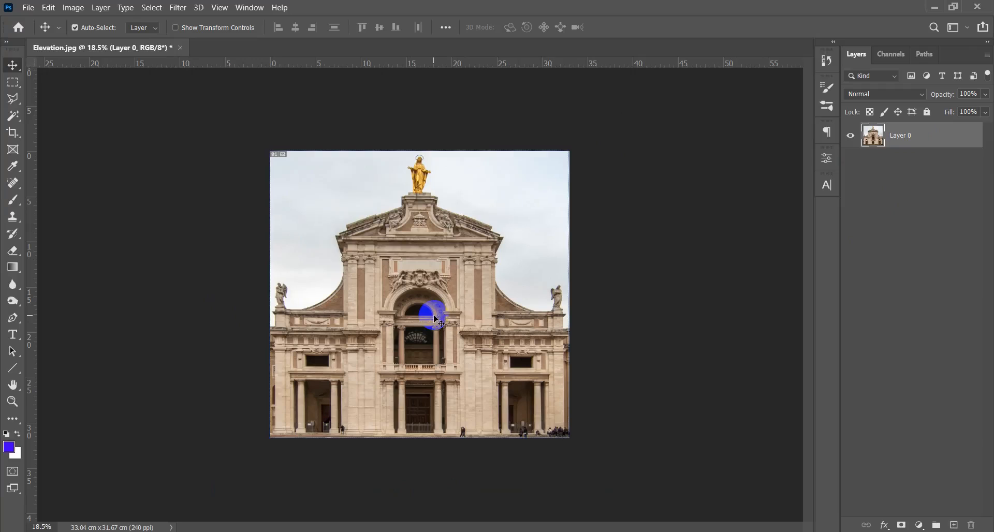
{"action": "scroll", "coordinate": [435, 318], "scroll_direction": "up", "scroll_amount": 2}
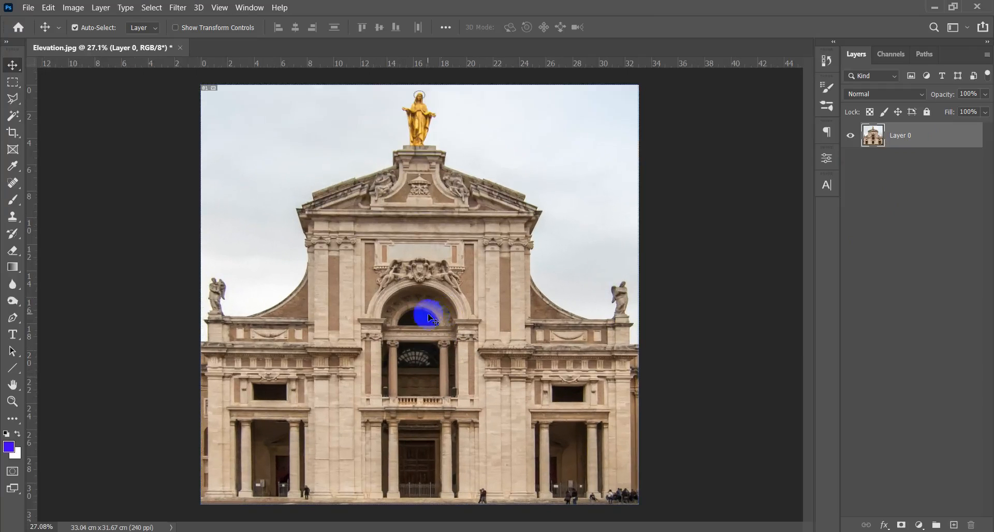
- Close Elevation.jpg and open Window.JPG
{"action": "left_click", "coordinate": [180, 48]}
{"action": "left_click", "coordinate": [513, 214]}
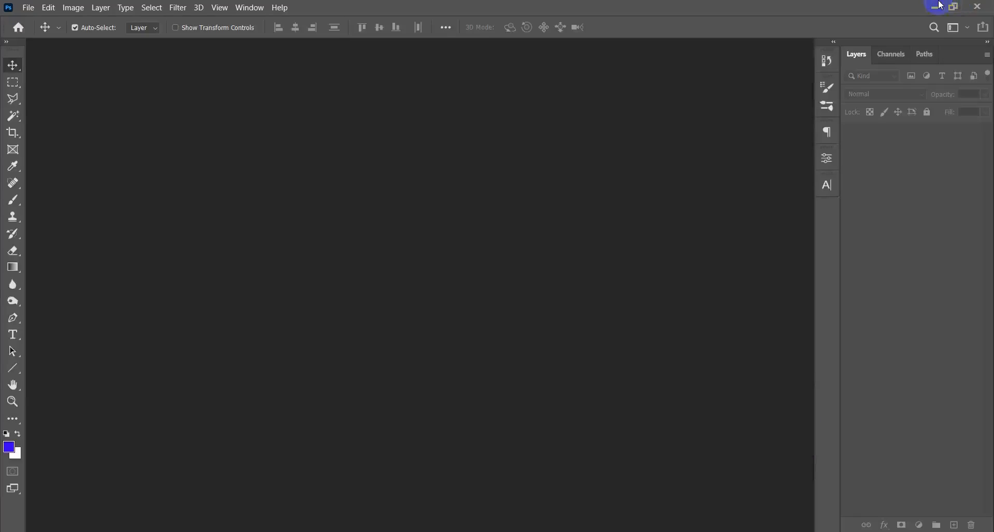
{"action": "left_click", "coordinate": [935, 7]}
{"action": "left_click", "coordinate": [658, 166]}
{"action": "left_click_drag", "start_coordinate": [672, 157], "coordinate": [428, 303]}
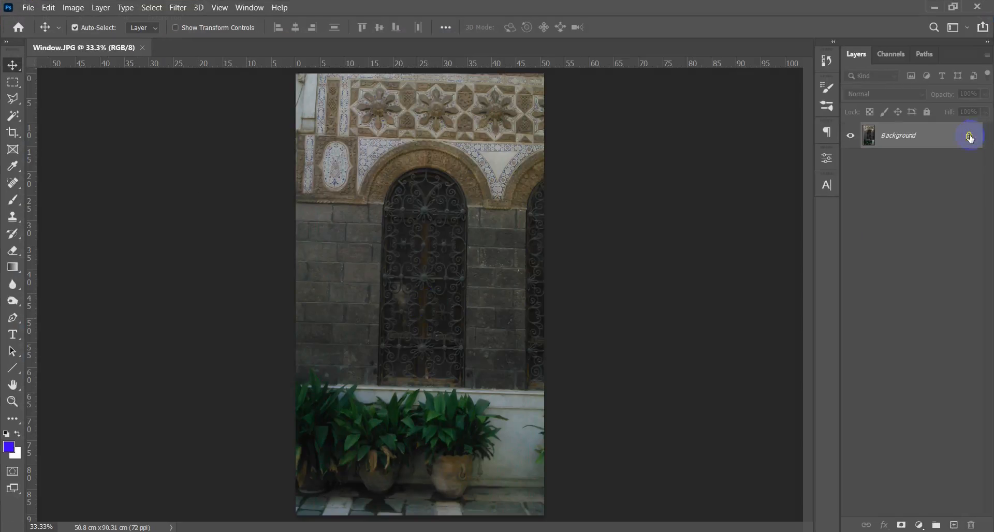
- Unlock the Background layer of Window.JPG and bring the central arched window into close view
{"action": "left_click", "coordinate": [969, 137]}
{"action": "scroll", "coordinate": [436, 329], "scroll_direction": "up", "scroll_amount": 3}
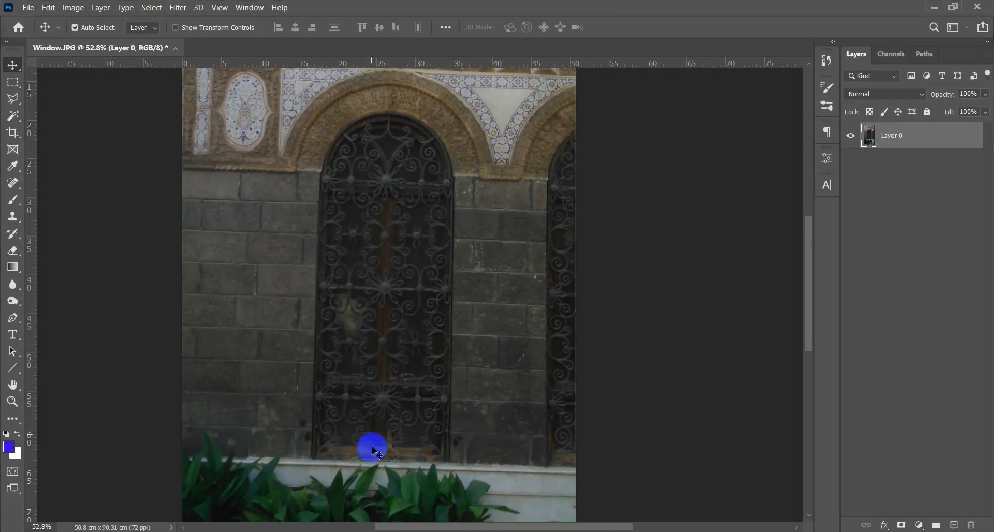
{"action": "left_click_drag", "start_coordinate": [410, 219], "coordinate": [371, 227]}
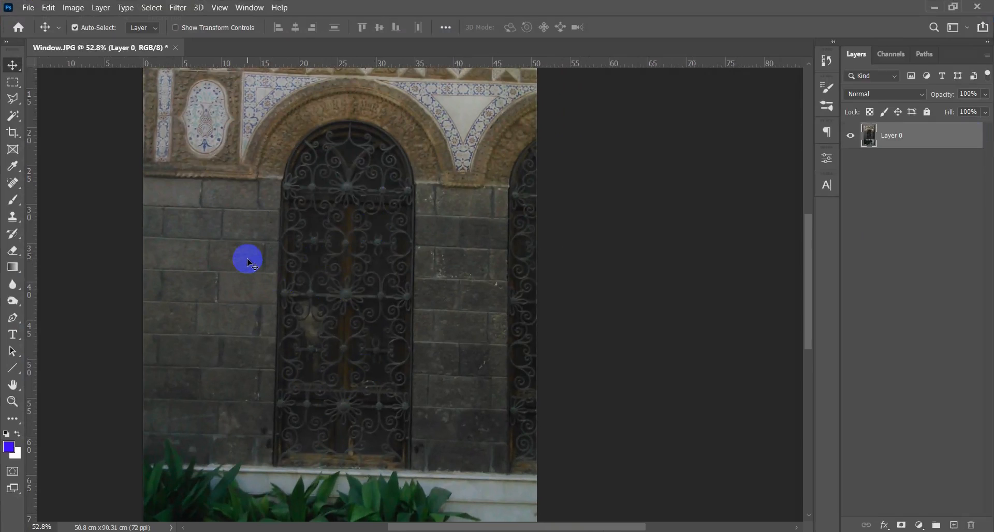
- Outline the central window with a four-corner Perspective Crop frame, from its base up to where the arch begins
{"action": "key", "text": "c"}
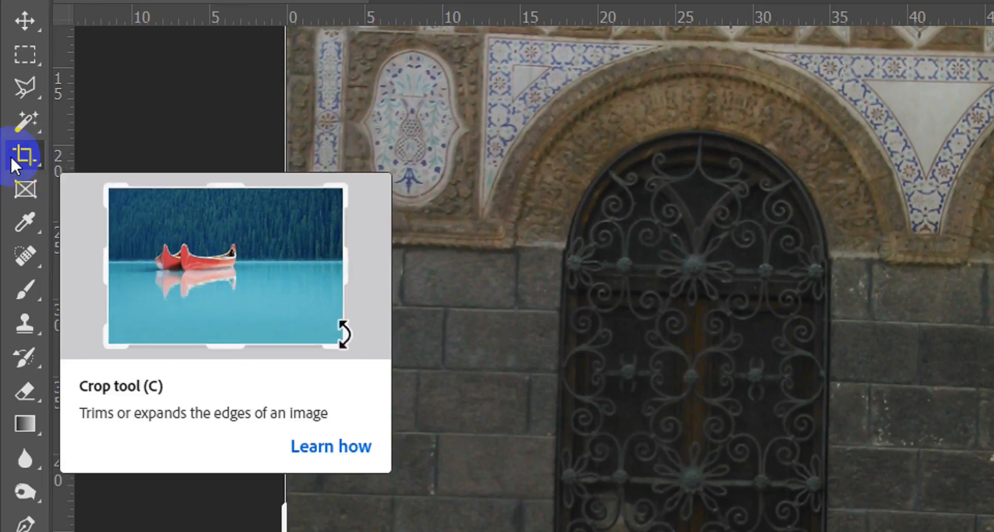
{"action": "key", "text": "shift+c"}
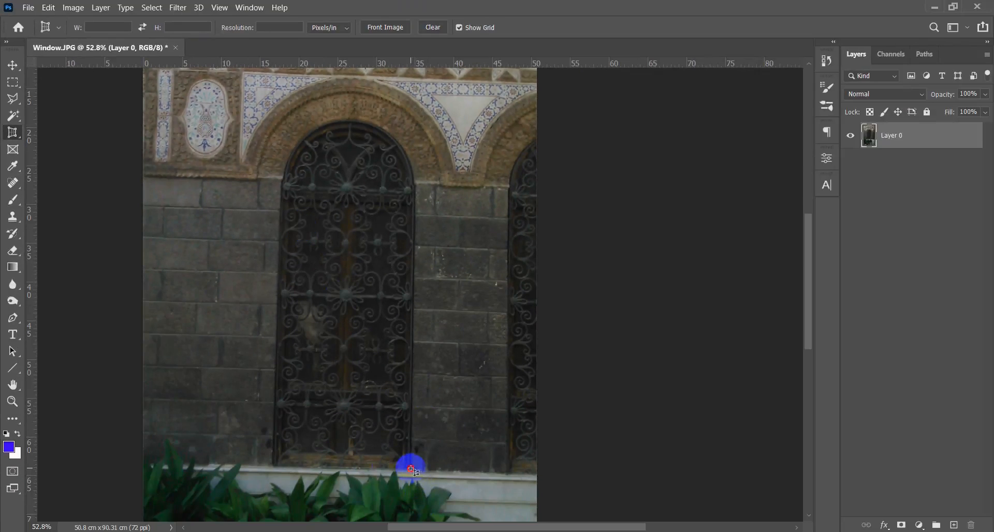
{"action": "left_click", "coordinate": [411, 468]}
{"action": "left_click", "coordinate": [273, 464]}
{"action": "left_click", "coordinate": [284, 184]}
{"action": "left_click", "coordinate": [417, 189]}
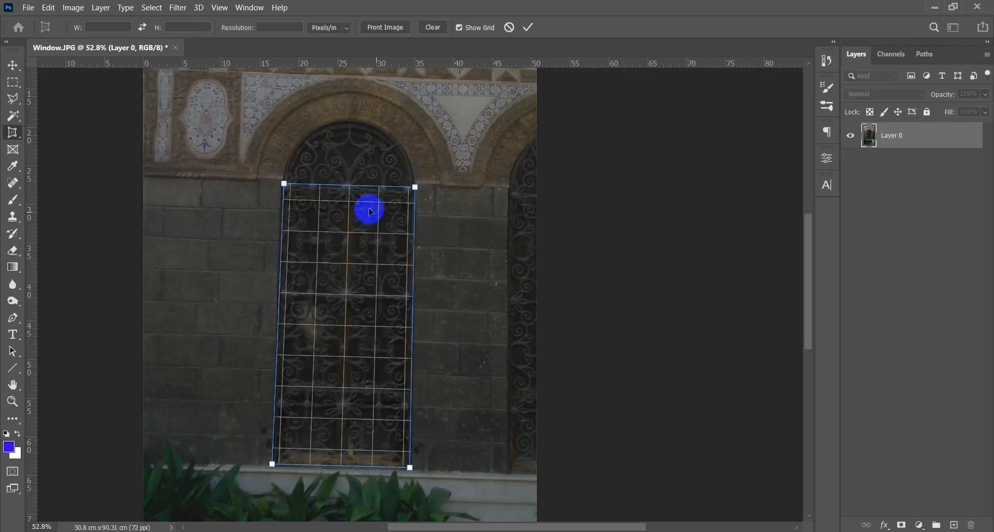
- Extend the perspective frame's top edge above the window's arch, apply the crop and inspect the straightened window
{"action": "left_click_drag", "start_coordinate": [350, 185], "coordinate": [353, 114]}
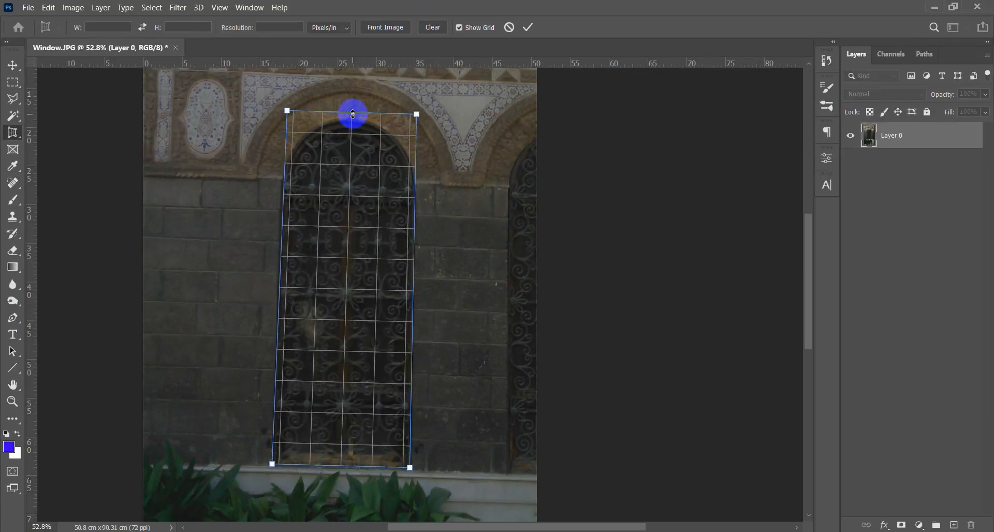
{"action": "key", "text": "Return"}
{"action": "key", "text": "v"}
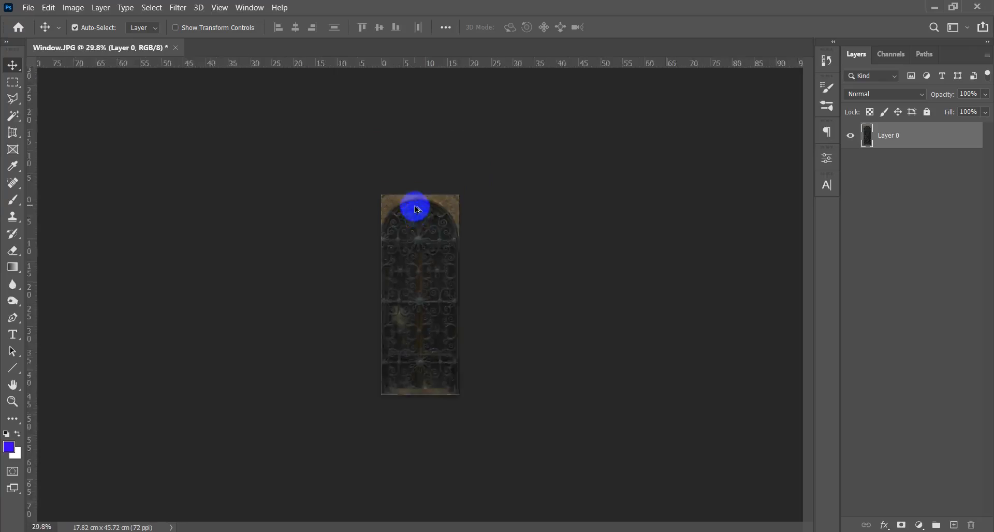
{"action": "scroll", "coordinate": [418, 210], "scroll_direction": "up", "scroll_amount": 3}
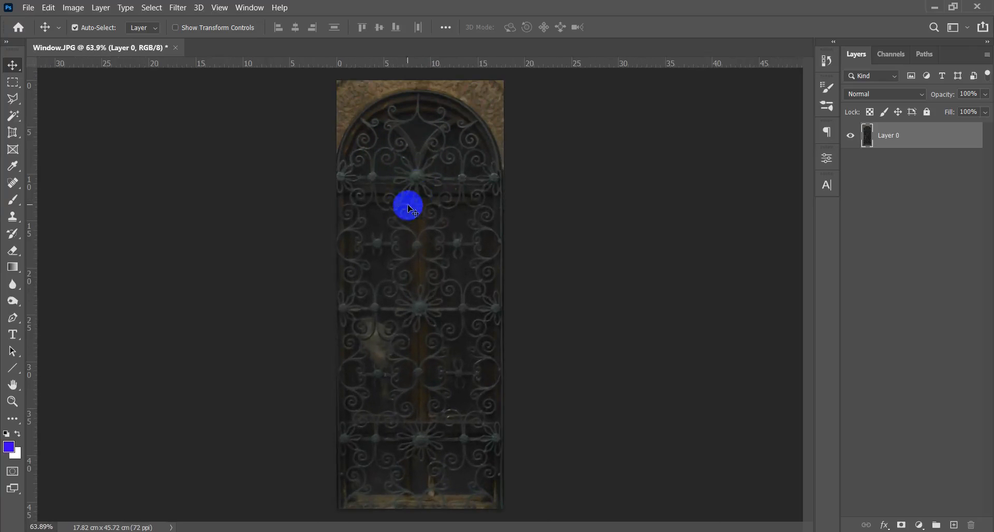